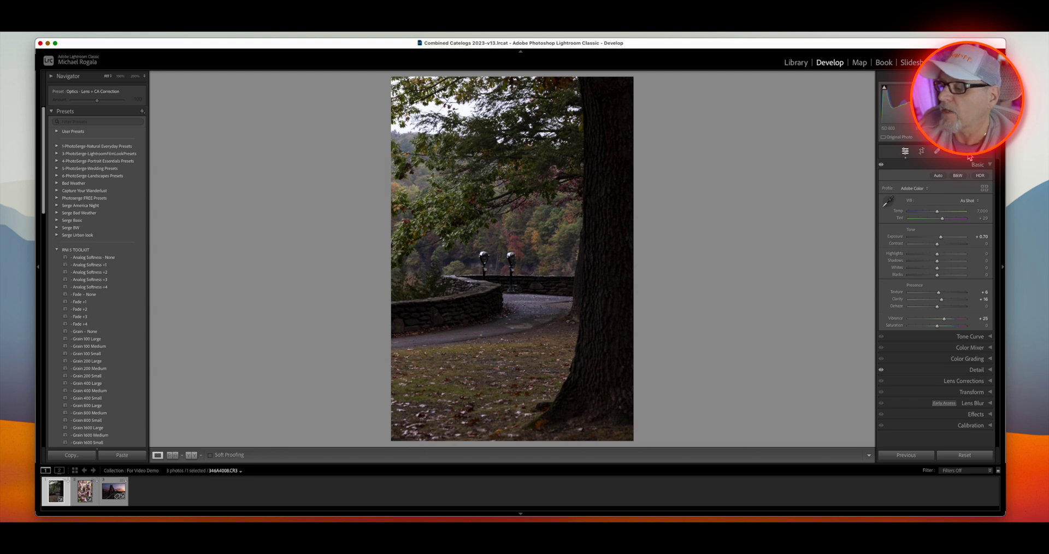
{"action": "left_click", "coordinate": [969, 154]}
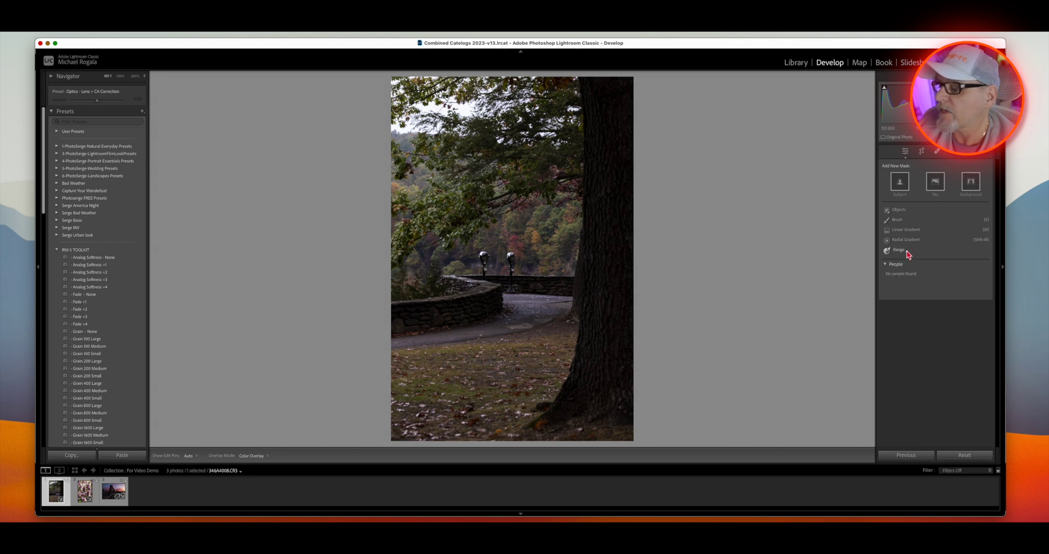
{"action": "left_click", "coordinate": [908, 253]}
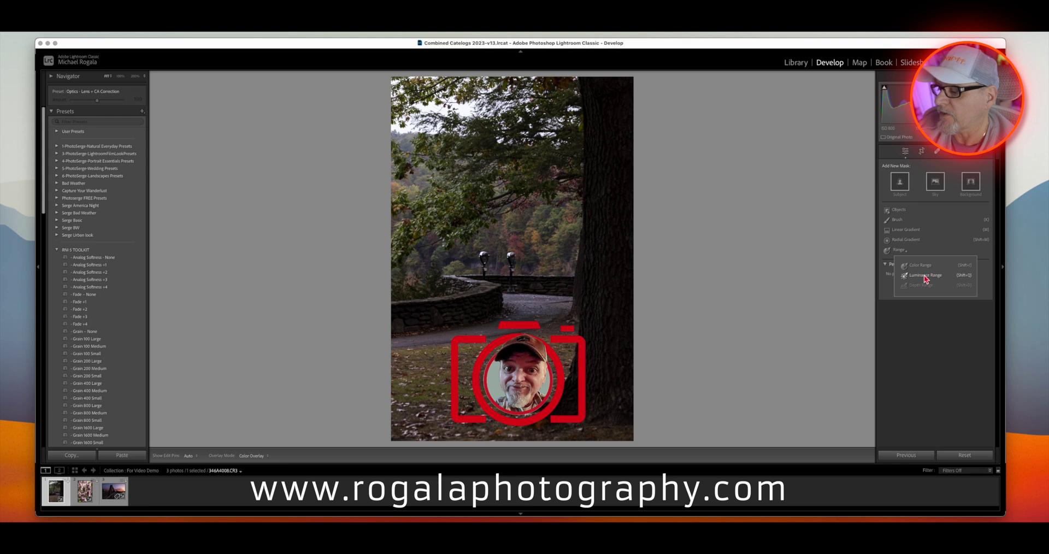
{"action": "left_click", "coordinate": [888, 151]}
{"action": "left_click", "coordinate": [904, 154]}
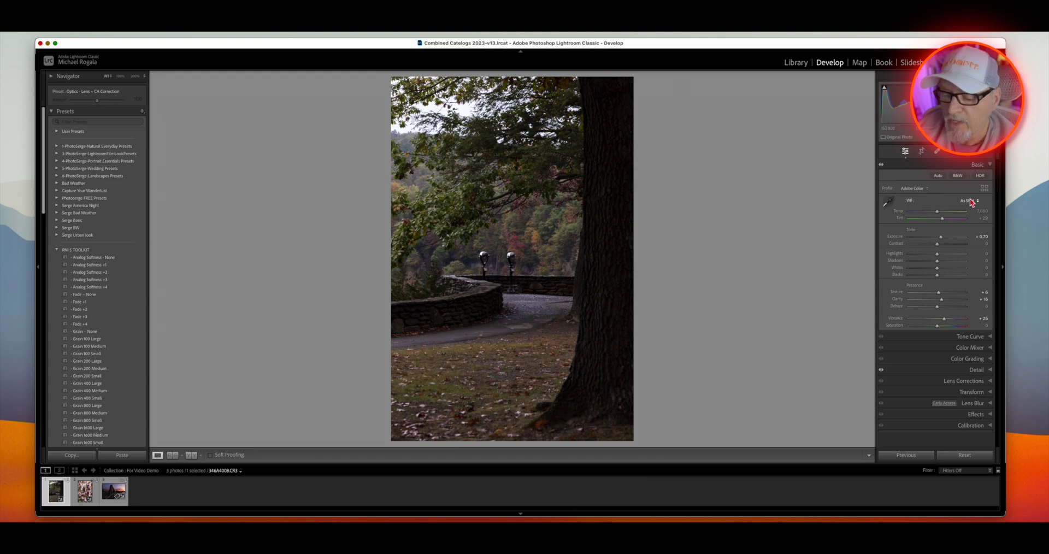
- Create a luminance range mask by sampling the hillside foliage just behind the two viewers
{"action": "key", "text": "shift+q"}
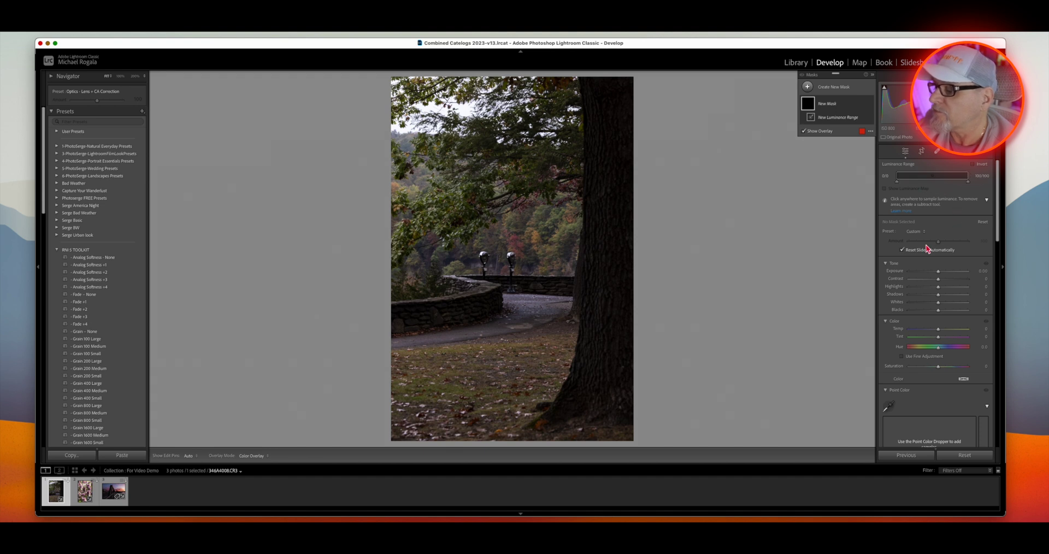
{"action": "scroll", "coordinate": [921, 394], "scroll_direction": "down", "scroll_amount": 3}
{"action": "scroll", "coordinate": [922, 394], "scroll_direction": "up", "scroll_amount": 3}
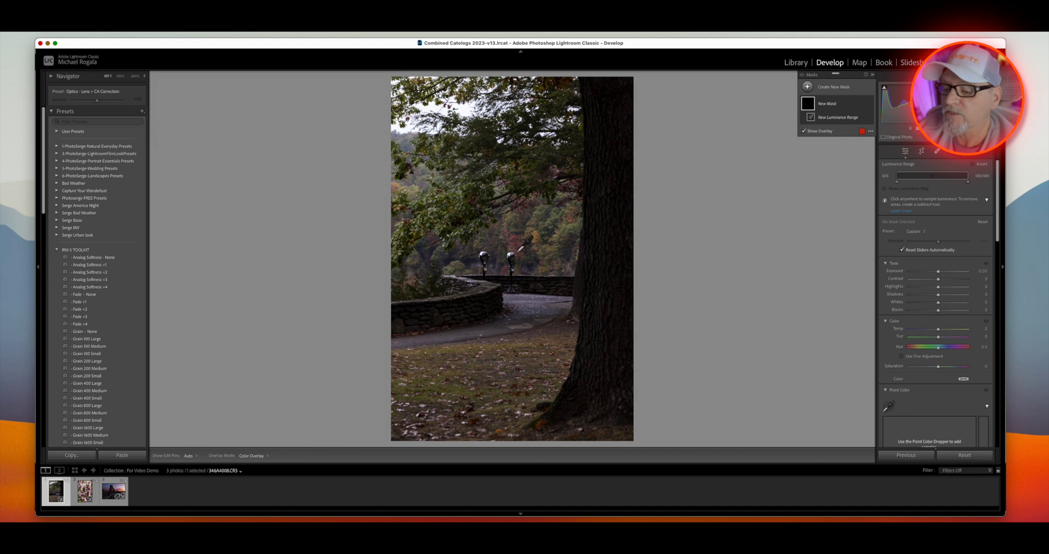
{"action": "left_click", "coordinate": [517, 251]}
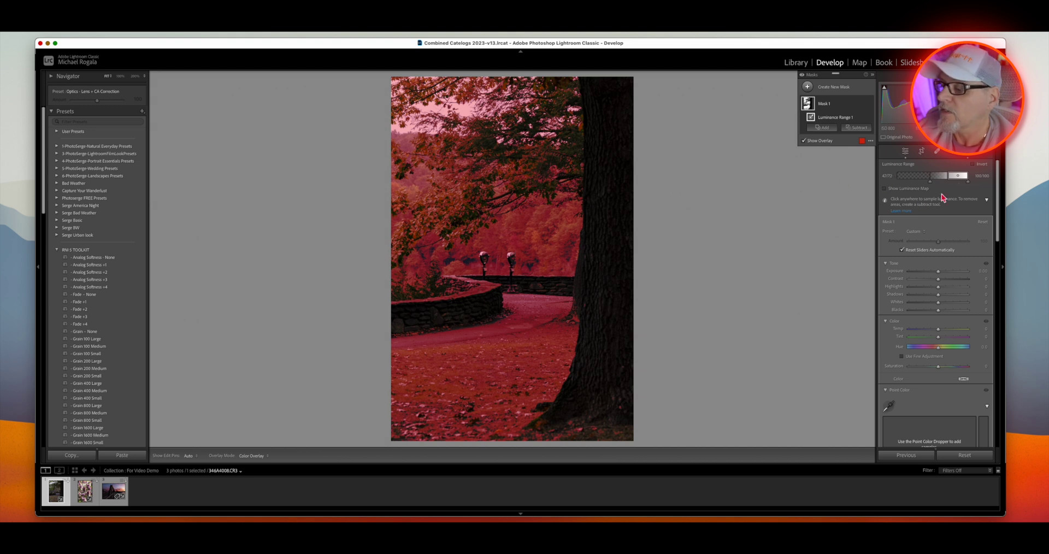
- Narrow the mask's luminance range to the midtones, about 38/47 at the lower end and 75/75 at the upper end
{"action": "left_click_drag", "start_coordinate": [958, 177], "coordinate": [938, 177]}
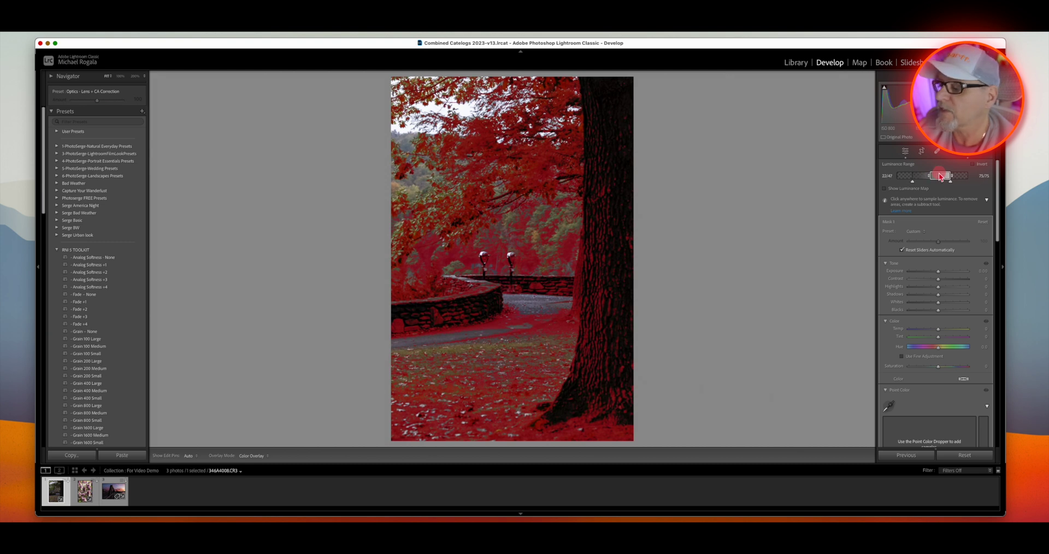
{"action": "left_click_drag", "start_coordinate": [939, 176], "coordinate": [940, 176]}
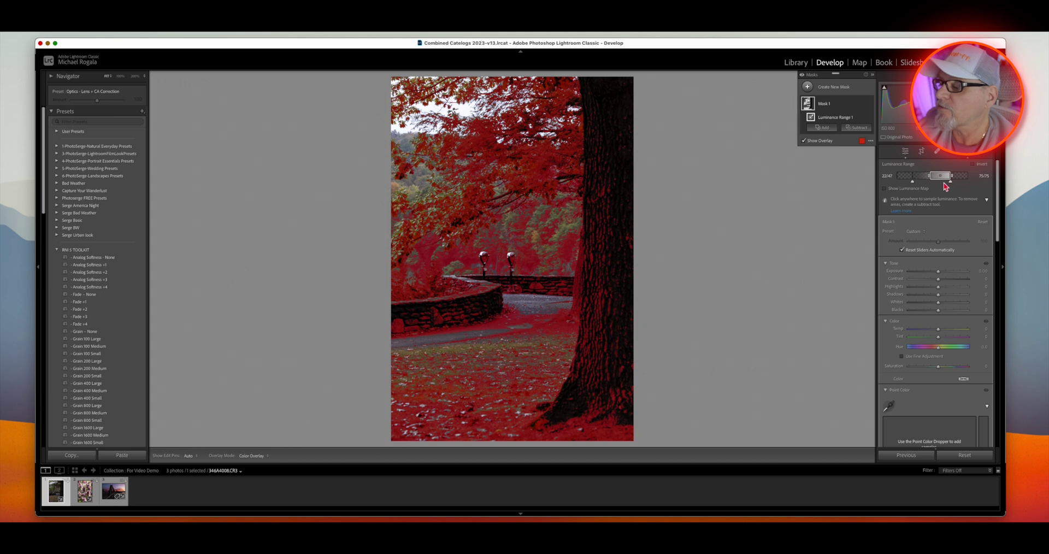
{"action": "mouse_move", "coordinate": [913, 185]}
{"action": "left_mouse_down"}
{"action": "mouse_move", "coordinate": [922, 184]}
{"action": "mouse_move", "coordinate": [901, 181]}
{"action": "mouse_move", "coordinate": [921, 183]}
{"action": "left_mouse_up"}
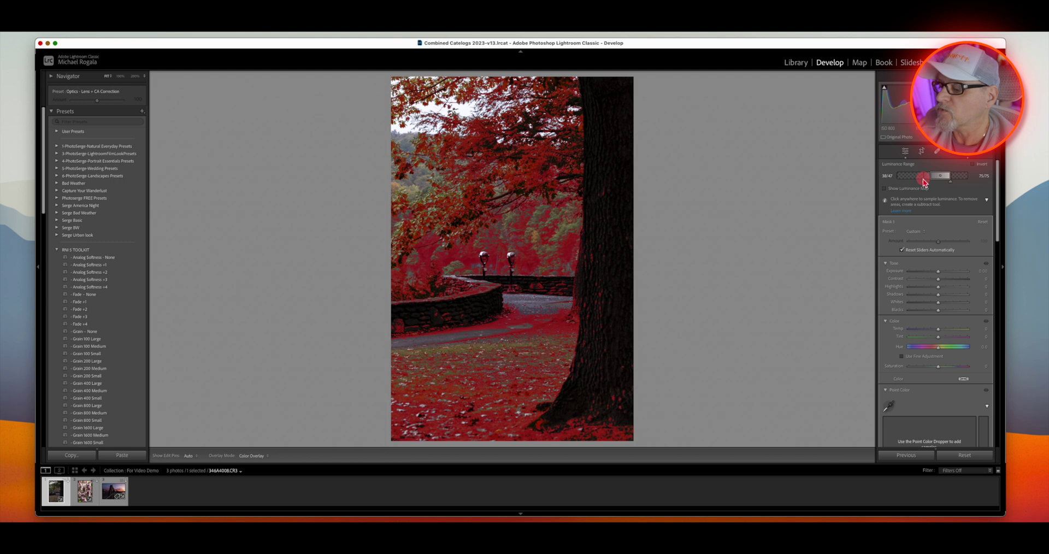
{"action": "left_click_drag", "start_coordinate": [925, 182], "coordinate": [925, 182]}
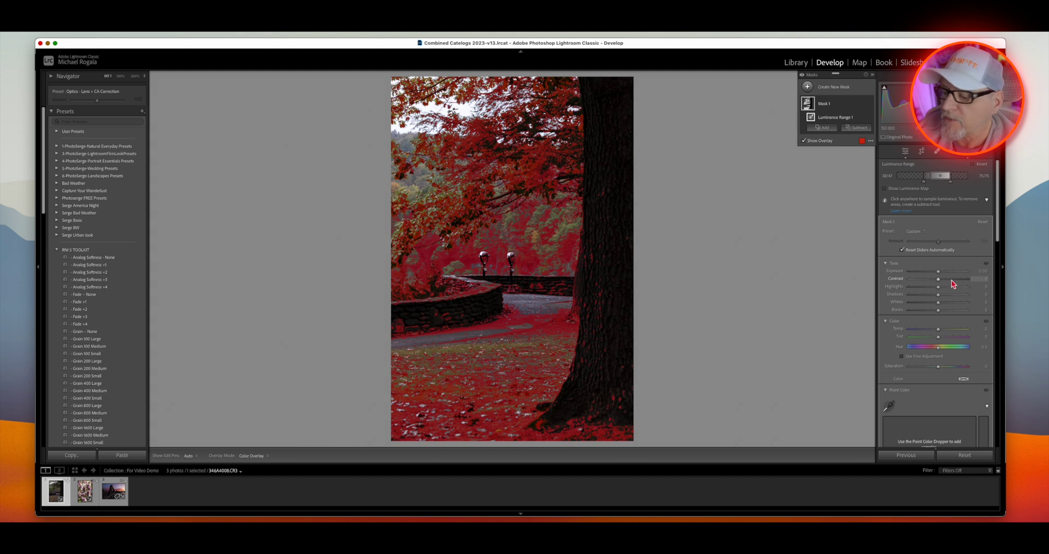
- Set the midtone mask's exposure to 0.06, contrast to 0, highlights to about 30, shadows to 14, whites to 11 and blacks to -8
{"action": "left_click_drag", "start_coordinate": [939, 276], "coordinate": [941, 273]}
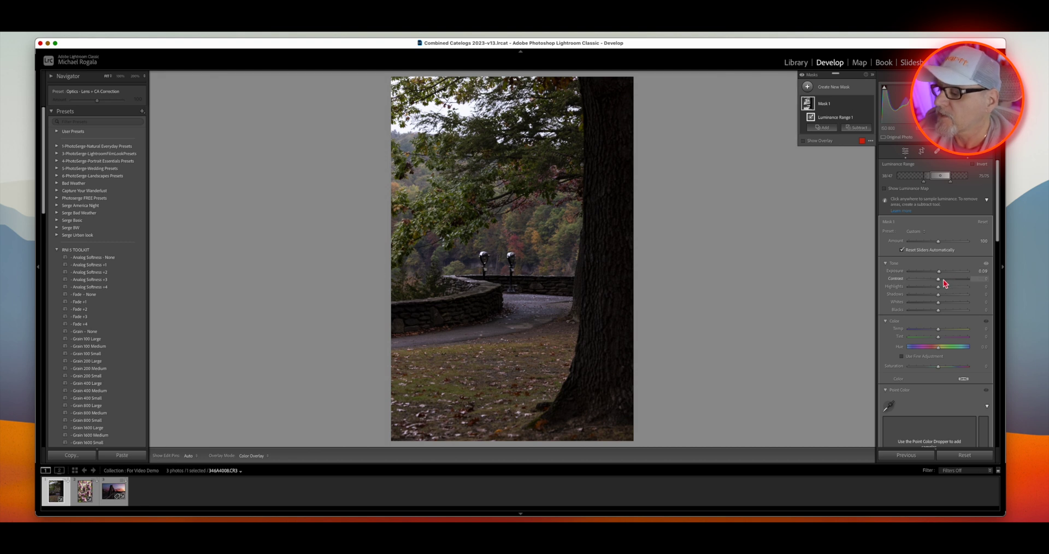
{"action": "mouse_move", "coordinate": [939, 283]}
{"action": "left_mouse_down"}
{"action": "mouse_move", "coordinate": [951, 281]}
{"action": "mouse_move", "coordinate": [934, 279]}
{"action": "left_mouse_up"}
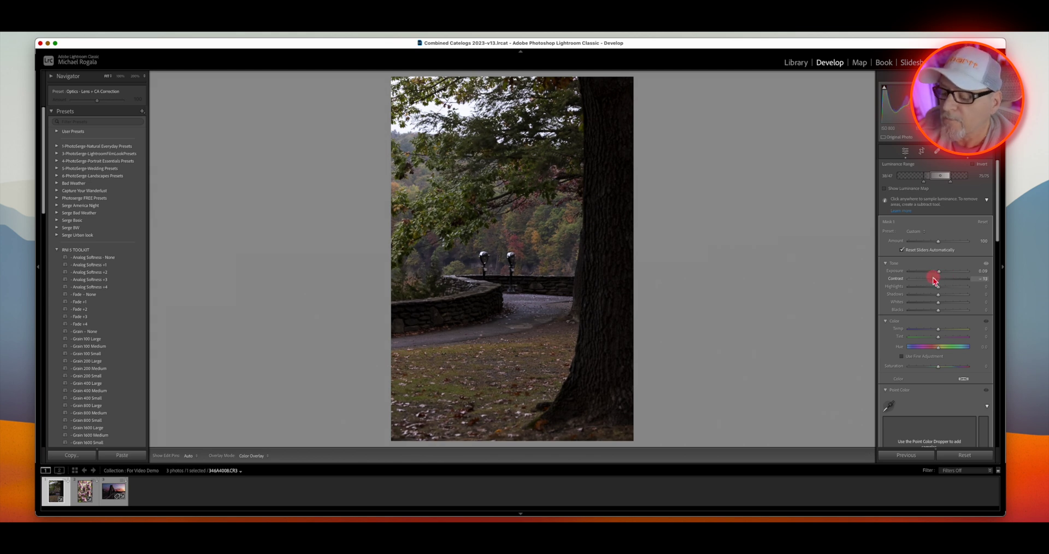
{"action": "left_click_drag", "start_coordinate": [934, 280], "coordinate": [935, 282]}
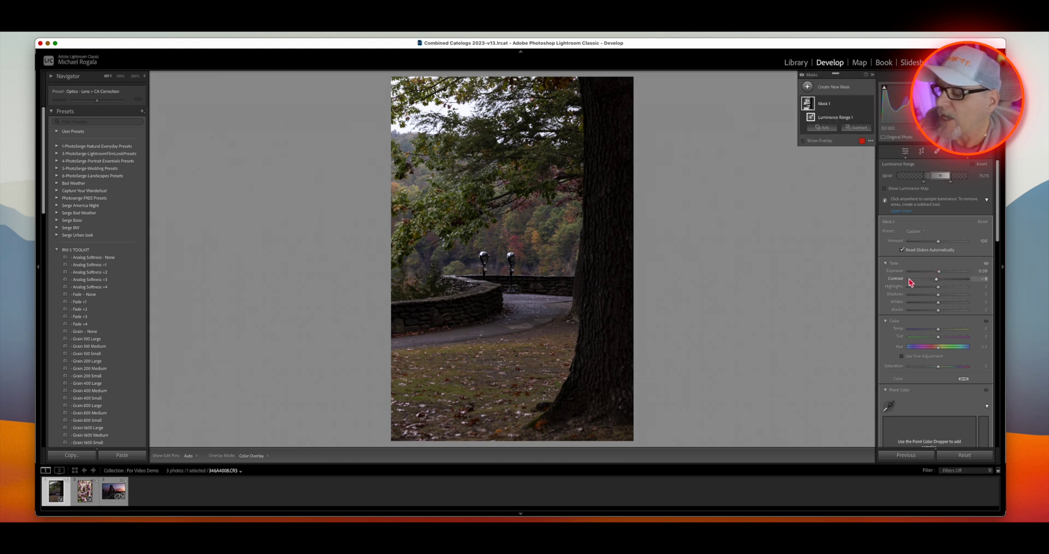
{"action": "double_click", "coordinate": [939, 280]}
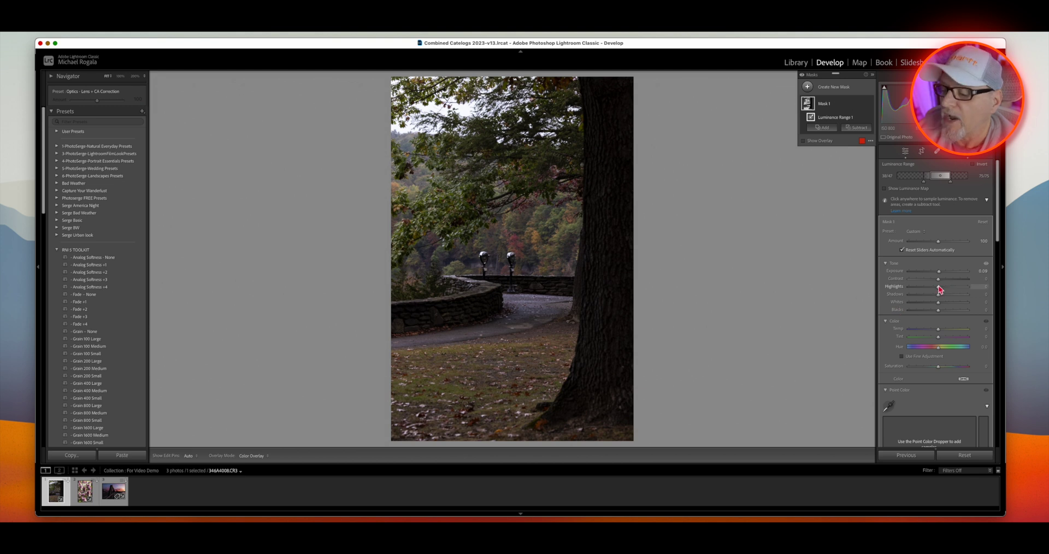
{"action": "left_click_drag", "start_coordinate": [939, 290], "coordinate": [937, 311]}
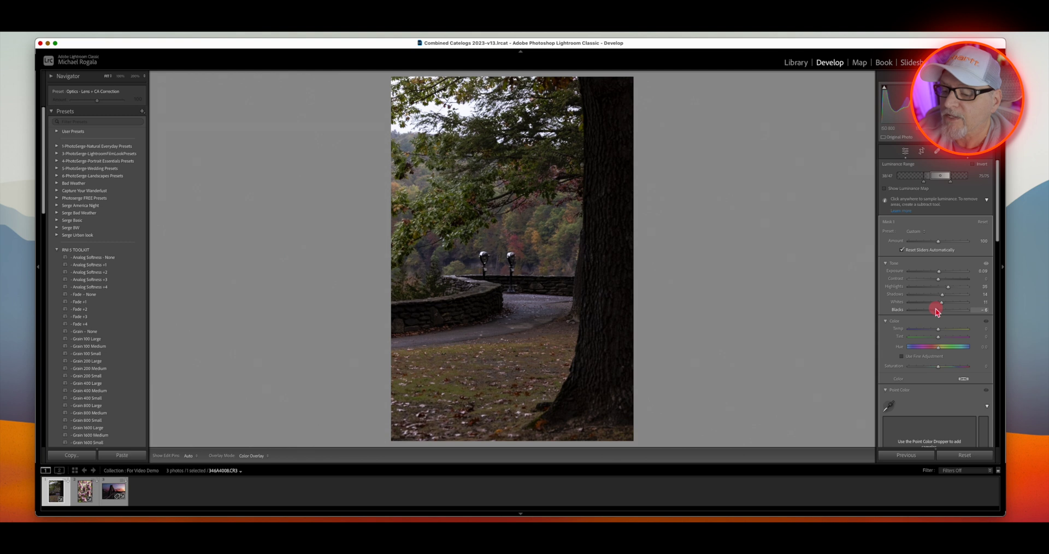
{"action": "left_click_drag", "start_coordinate": [937, 312], "coordinate": [937, 311]}
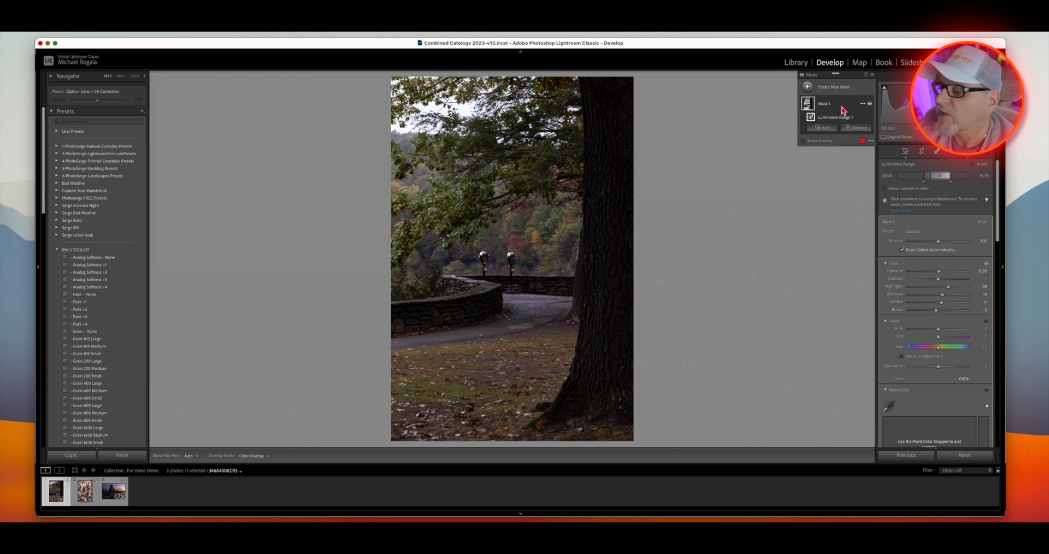
- Compare the photo with and without the midtone mask's adjustments, leaving the mask enabled
{"action": "left_click", "coordinate": [870, 106]}
{"action": "left_click", "coordinate": [870, 106]}
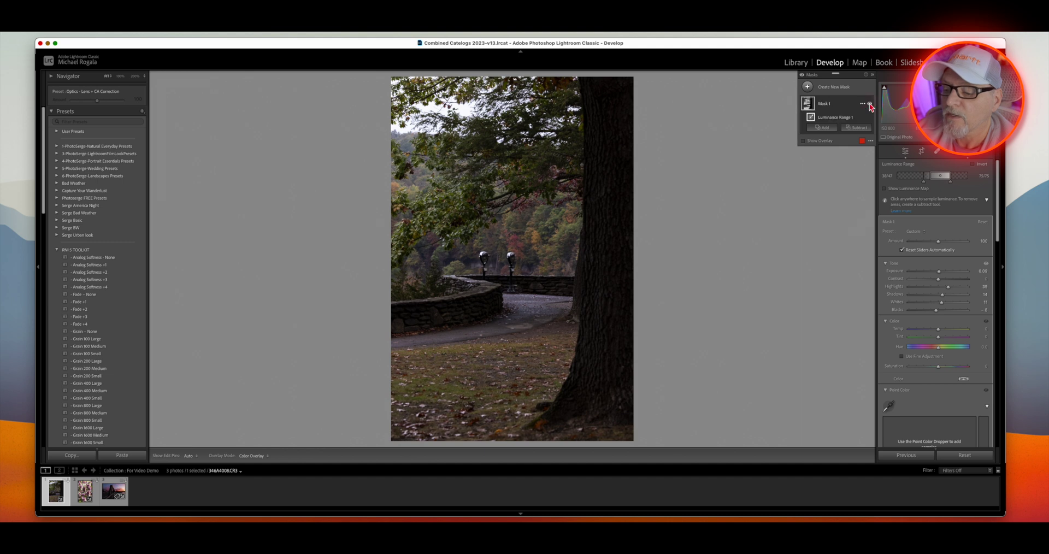
{"action": "left_click", "coordinate": [870, 106]}
{"action": "left_click", "coordinate": [869, 104]}
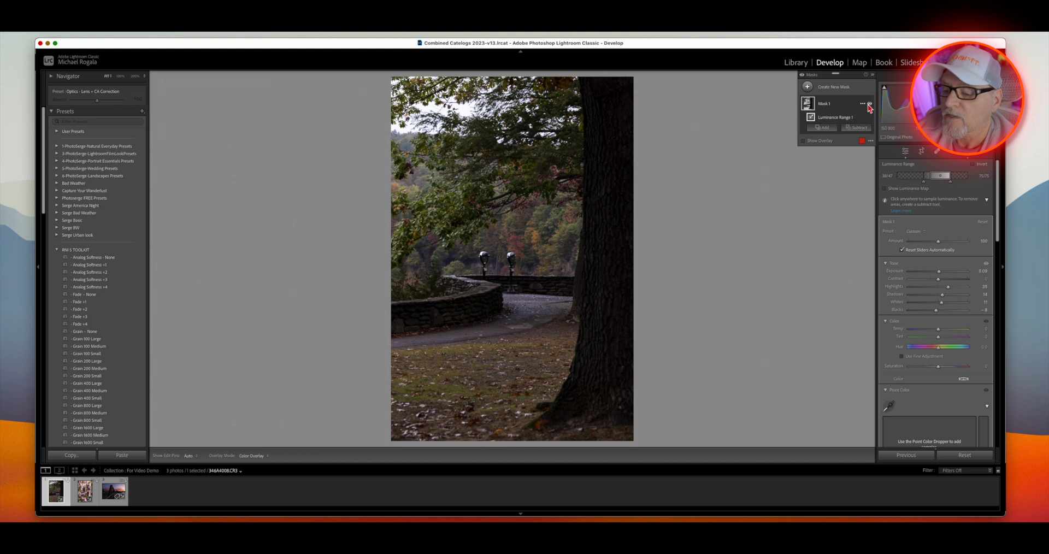
{"action": "left_click", "coordinate": [869, 104]}
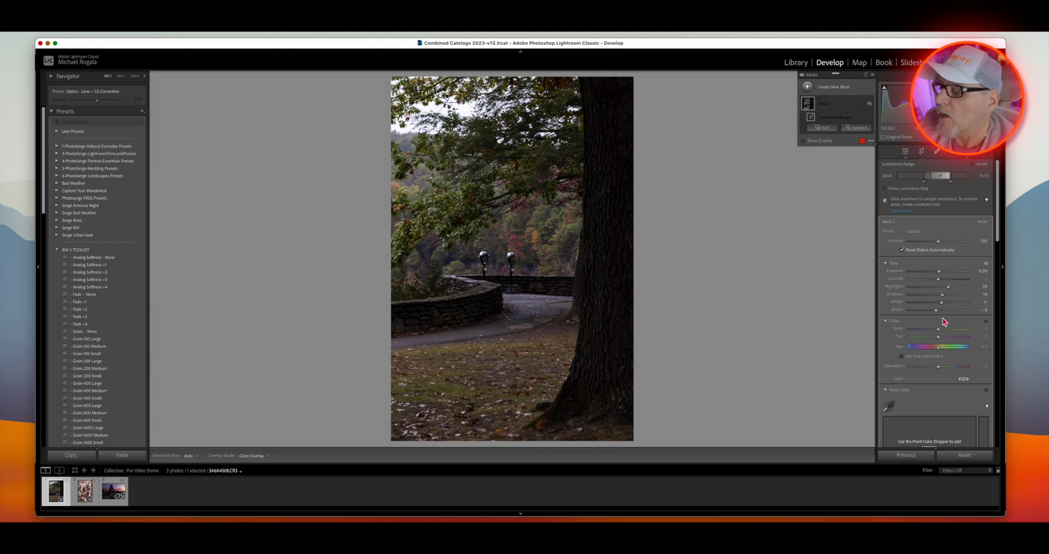
{"action": "mouse_move", "coordinate": [939, 283]}
{"action": "left_mouse_down"}
{"action": "mouse_move", "coordinate": [954, 277]}
{"action": "mouse_move", "coordinate": [928, 279]}
{"action": "mouse_move", "coordinate": [938, 278]}
{"action": "left_mouse_up"}
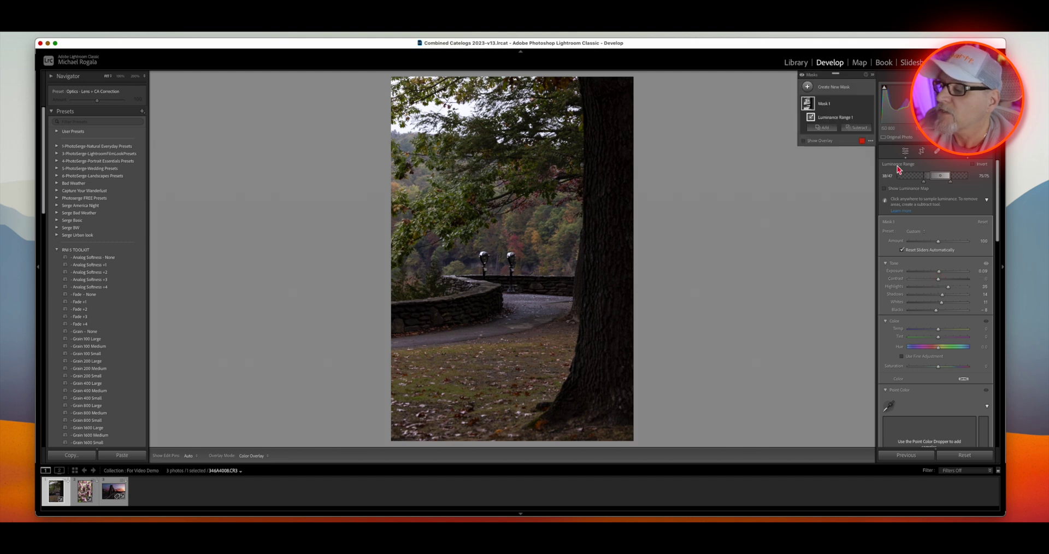
{"action": "left_click", "coordinate": [869, 104]}
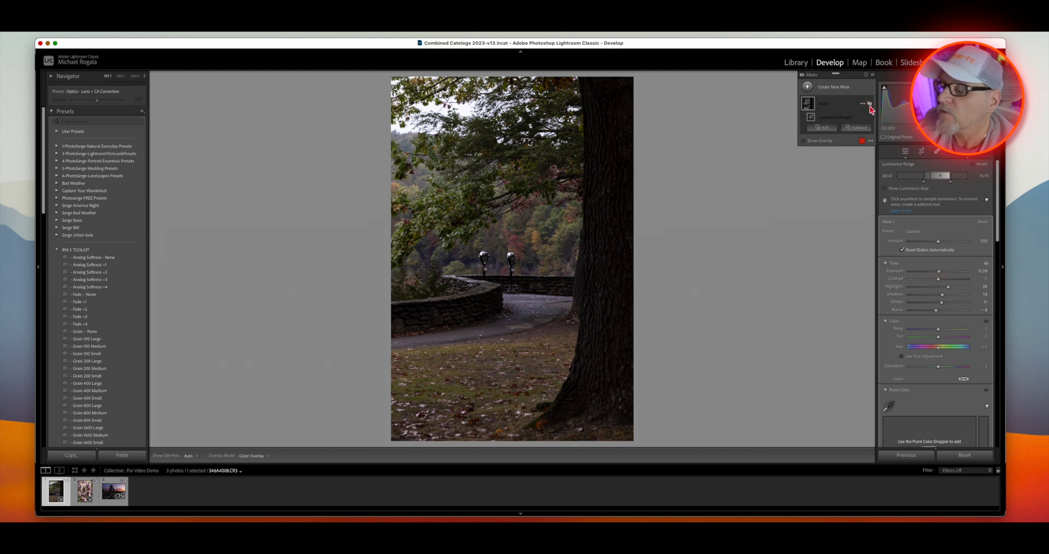
{"action": "left_click", "coordinate": [868, 105]}
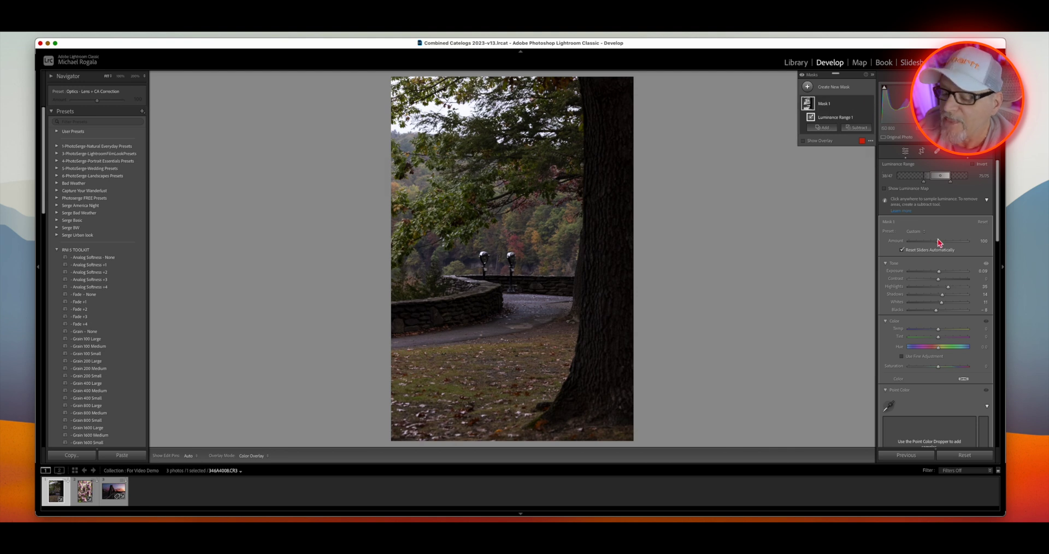
- Rename the existing luminance mask "Midtones"
{"action": "left_click", "coordinate": [965, 156]}
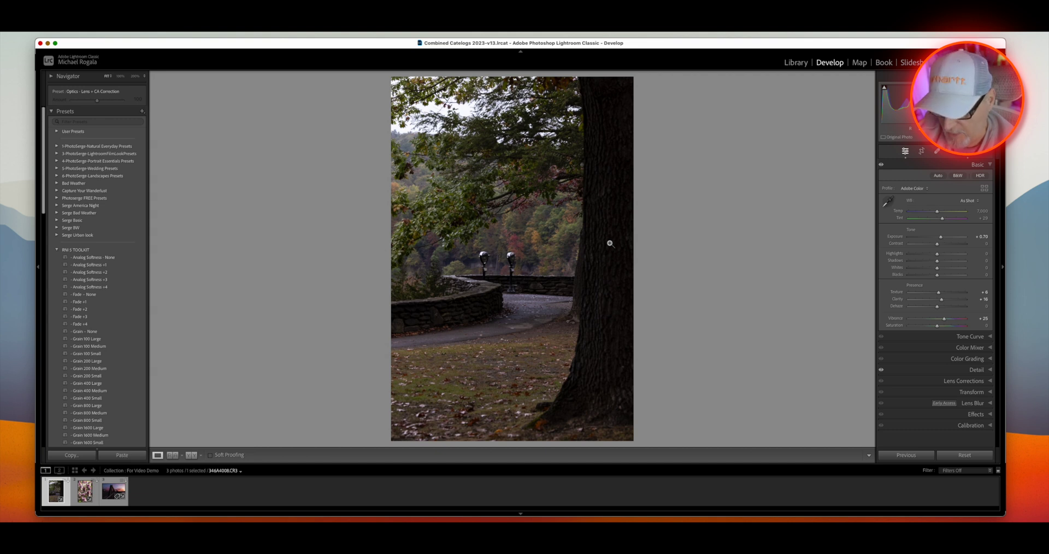
{"action": "key", "text": "shift+q"}
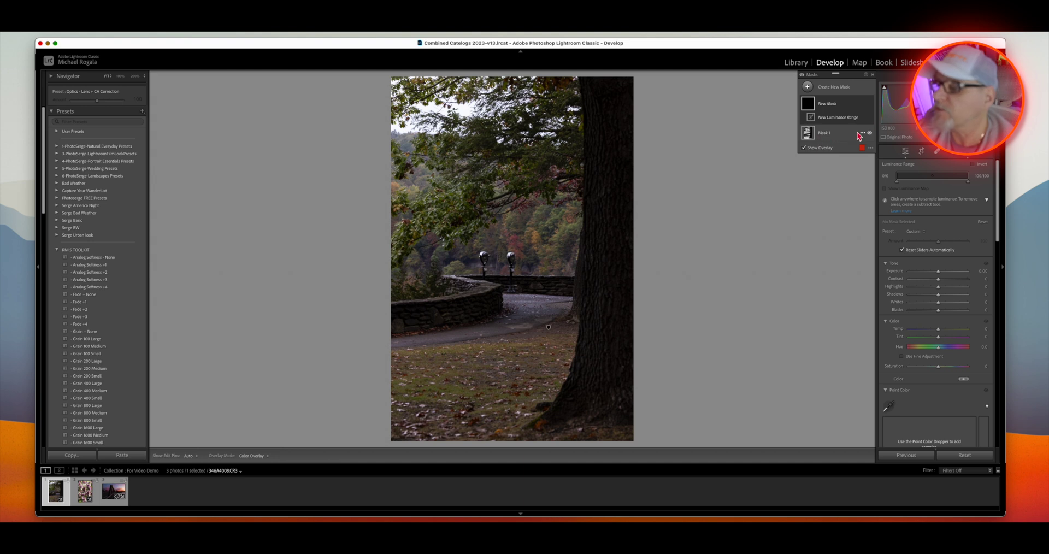
{"action": "left_click", "coordinate": [862, 134]}
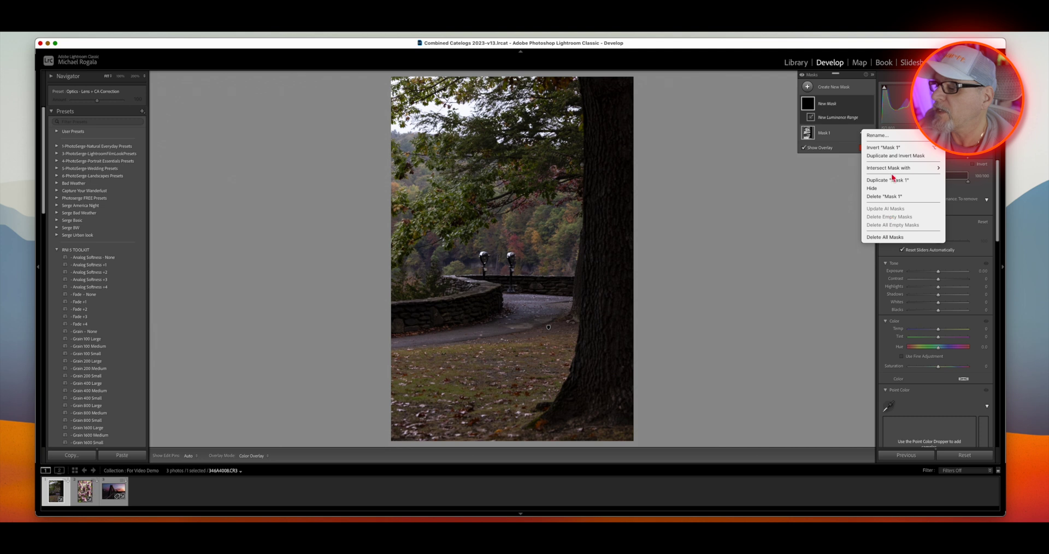
{"action": "left_click", "coordinate": [881, 135]}
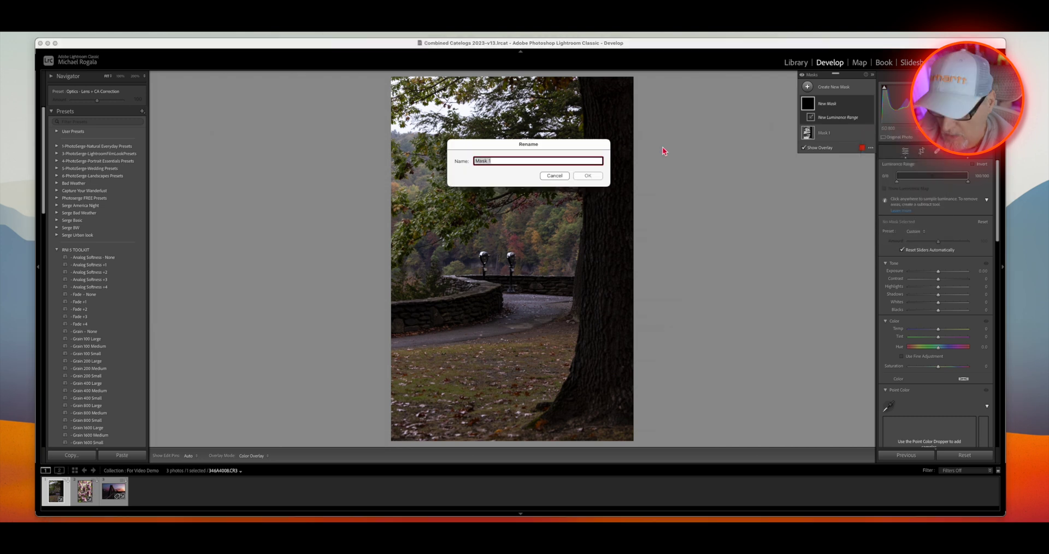
{"action": "type", "text": "Midtones"}
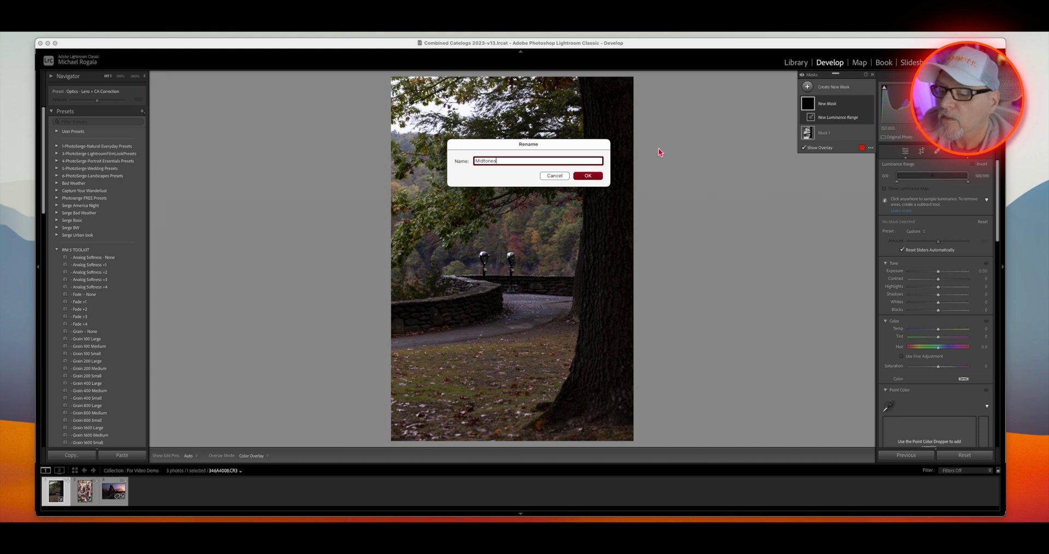
{"action": "left_click", "coordinate": [587, 175]}
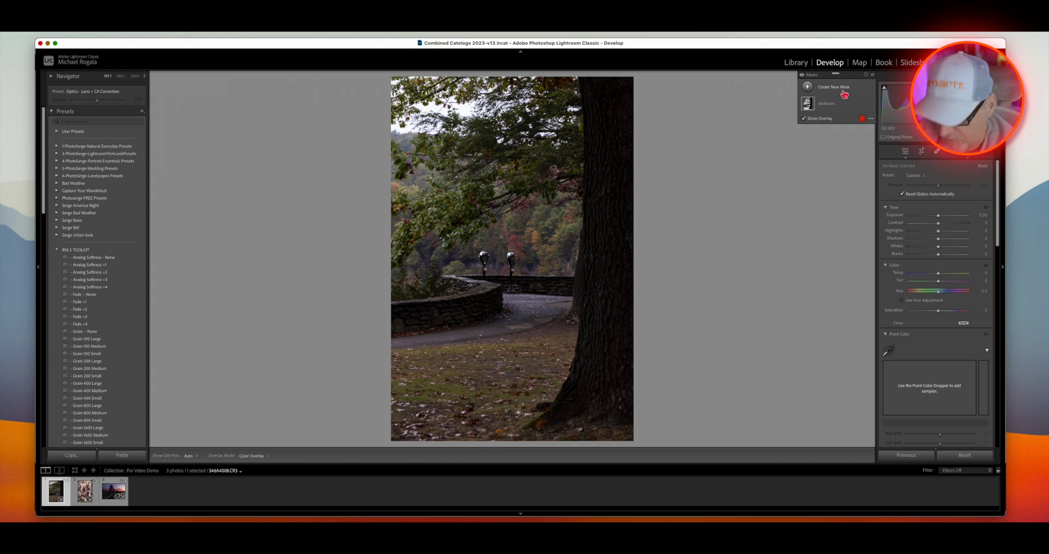
- Create a second luminance range mask for the dark tones by sampling the large tree trunk with the overlay shown
{"action": "key", "text": "shift+q"}
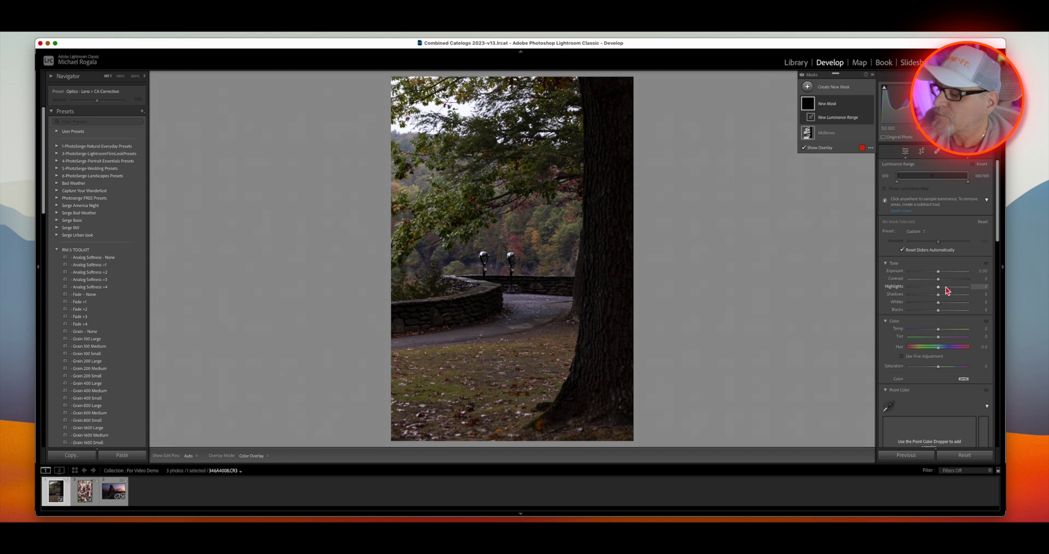
{"action": "mouse_move", "coordinate": [938, 299]}
{"action": "left_mouse_down"}
{"action": "mouse_move", "coordinate": [952, 298]}
{"action": "mouse_move", "coordinate": [936, 298]}
{"action": "left_mouse_up"}
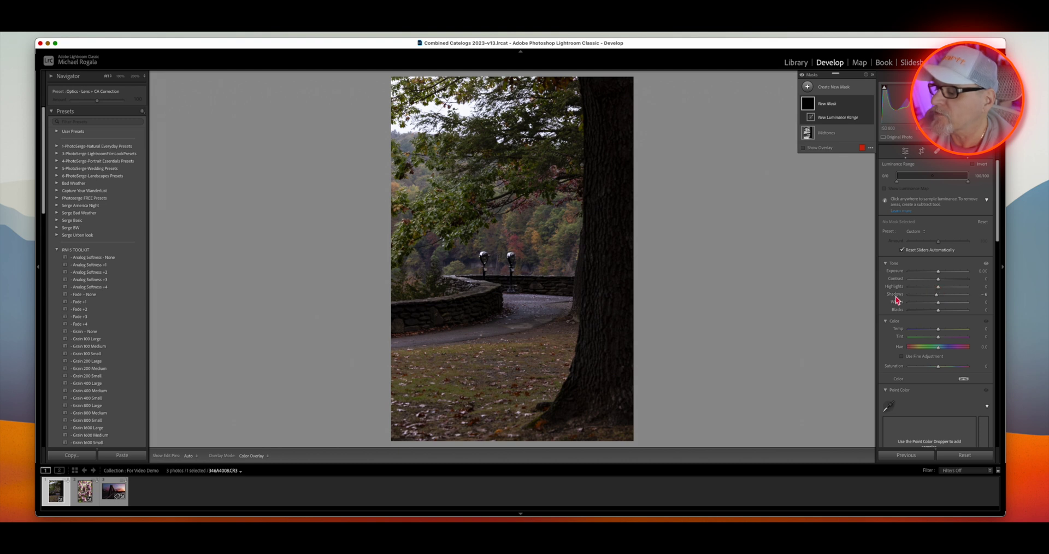
{"action": "double_click", "coordinate": [937, 297]}
{"action": "key", "text": "o"}
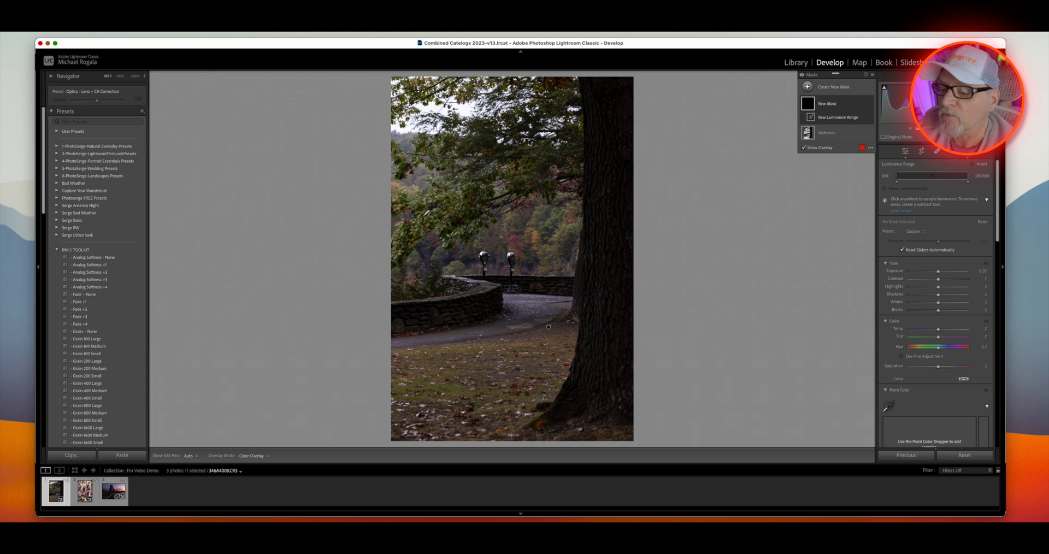
{"action": "left_click", "coordinate": [610, 233]}
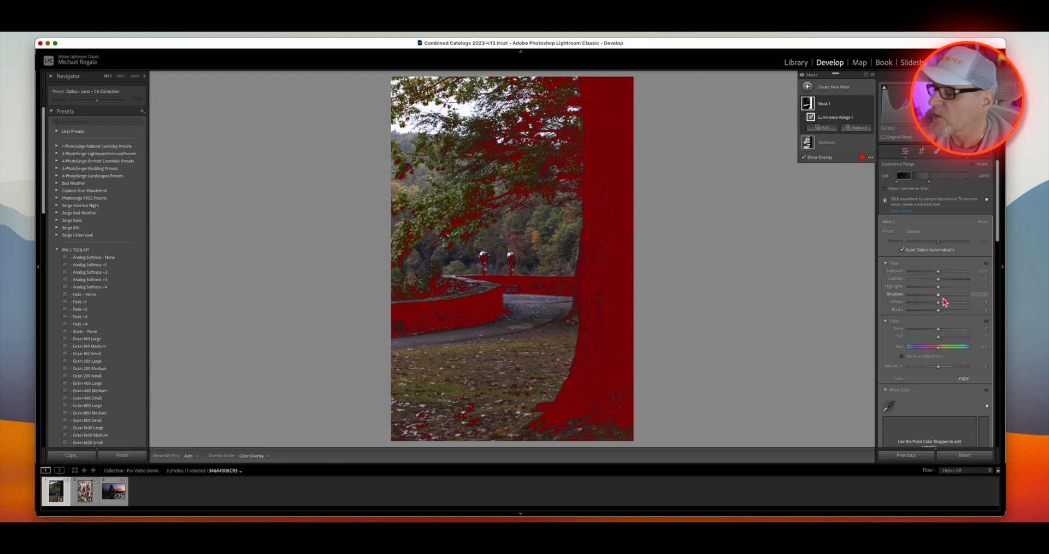
- Set the trunk-sampled mask's highlights and shadows to about 45, whites to 21, blacks to -11, tint to 4 and saturation to 7
{"action": "left_click_drag", "start_coordinate": [938, 297], "coordinate": [941, 270]}
{"action": "double_click", "coordinate": [895, 271]}
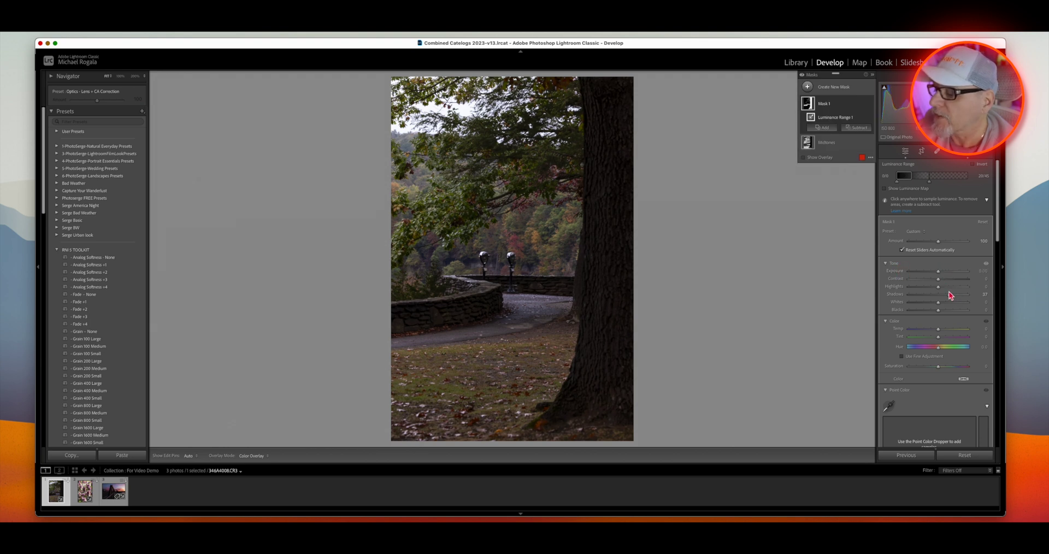
{"action": "left_click_drag", "start_coordinate": [938, 302], "coordinate": [940, 367]}
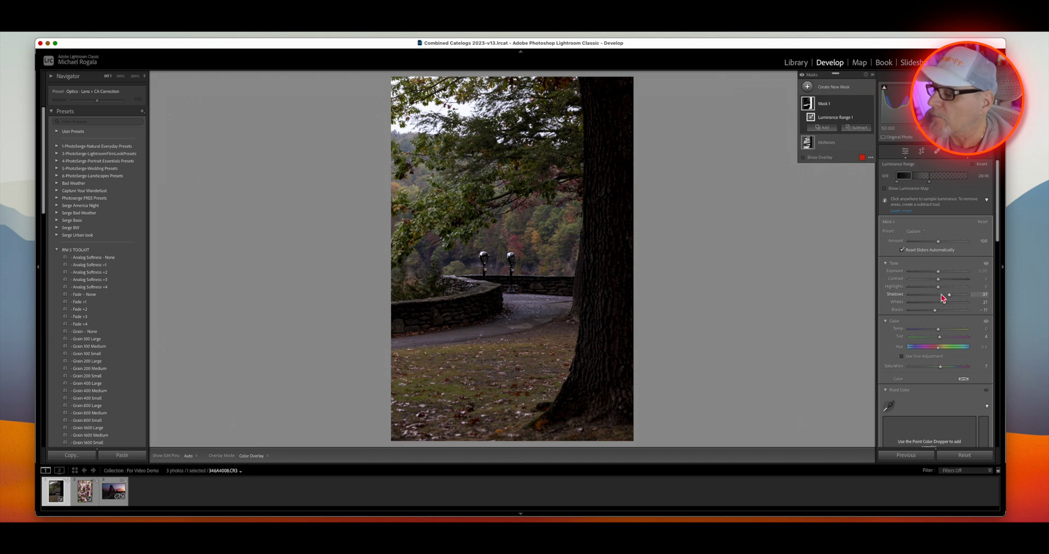
{"action": "mouse_move", "coordinate": [939, 288]}
{"action": "left_mouse_down"}
{"action": "mouse_move", "coordinate": [951, 285]}
{"action": "mouse_move", "coordinate": [951, 295]}
{"action": "left_mouse_up"}
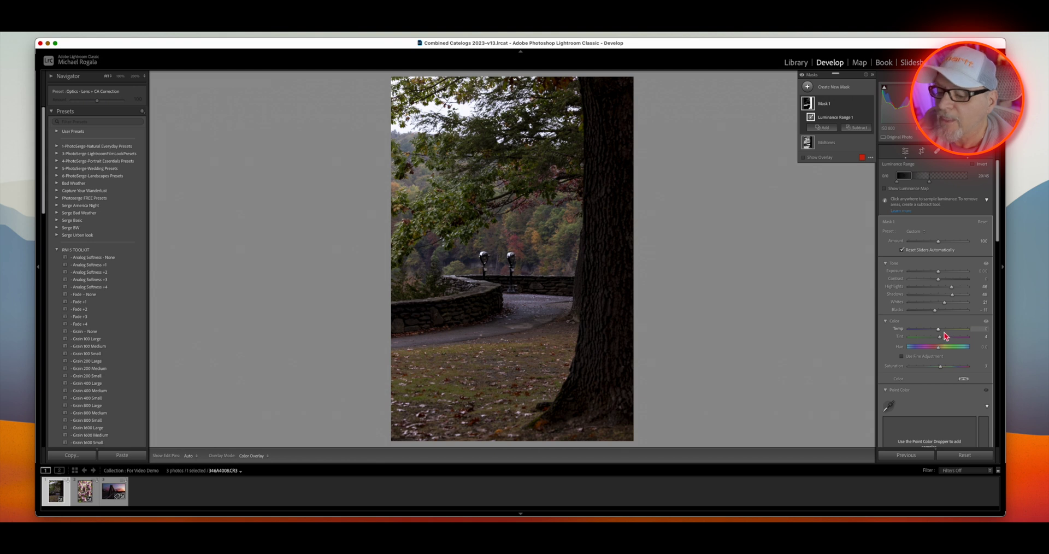
- Warm the trunk-sampled mask to a temperature of 11 and raise its texture to about 6 and clarity to about 13
{"action": "left_click_drag", "start_coordinate": [937, 330], "coordinate": [942, 332]}
{"action": "scroll", "coordinate": [942, 331], "scroll_direction": "down", "scroll_amount": 1}
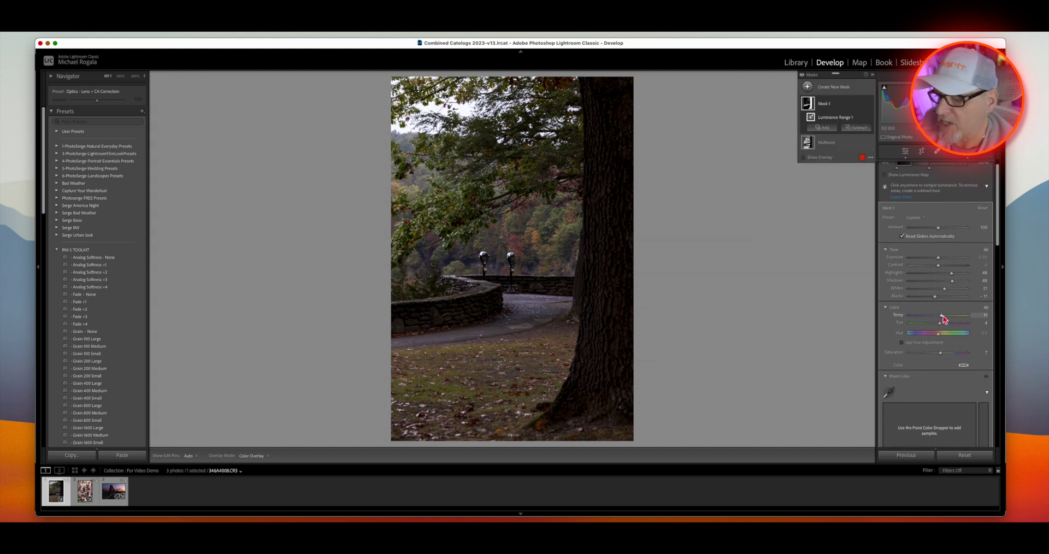
{"action": "scroll", "coordinate": [956, 332], "scroll_direction": "down", "scroll_amount": 5}
{"action": "scroll", "coordinate": [957, 334], "scroll_direction": "down", "scroll_amount": 13}
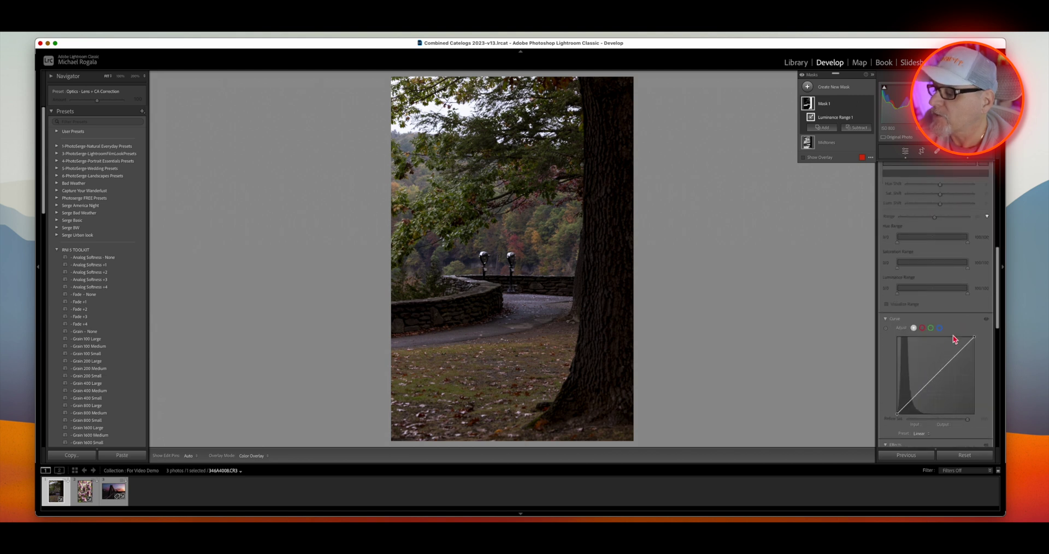
{"action": "scroll", "coordinate": [952, 339], "scroll_direction": "down", "scroll_amount": 2}
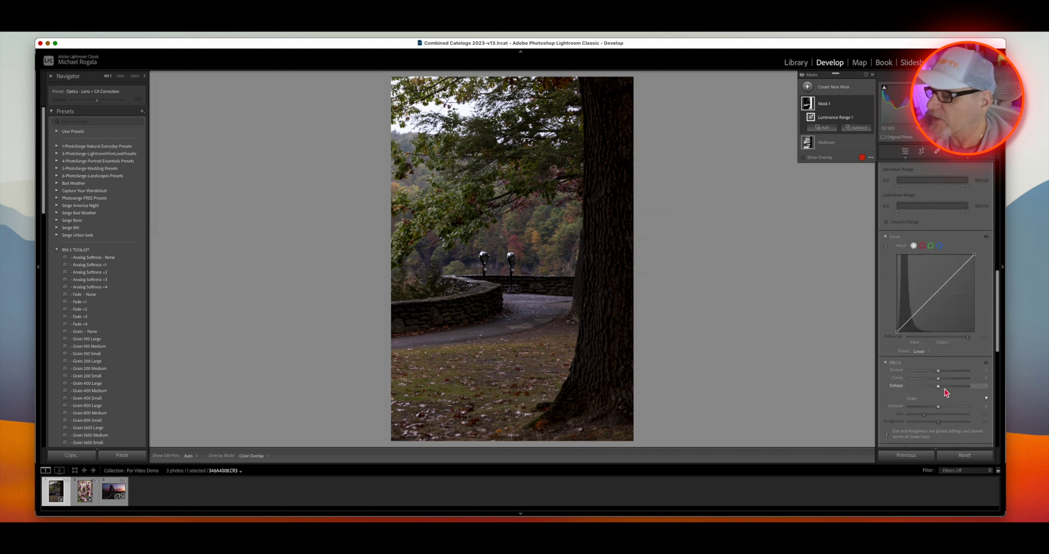
{"action": "left_click_drag", "start_coordinate": [939, 378], "coordinate": [940, 370]}
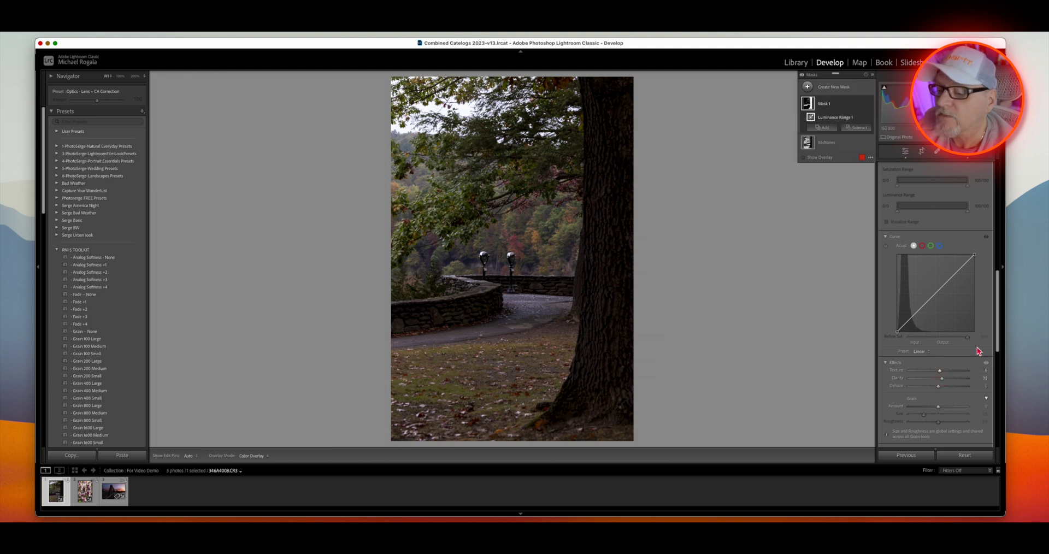
{"action": "scroll", "coordinate": [962, 337], "scroll_direction": "up", "scroll_amount": 13}
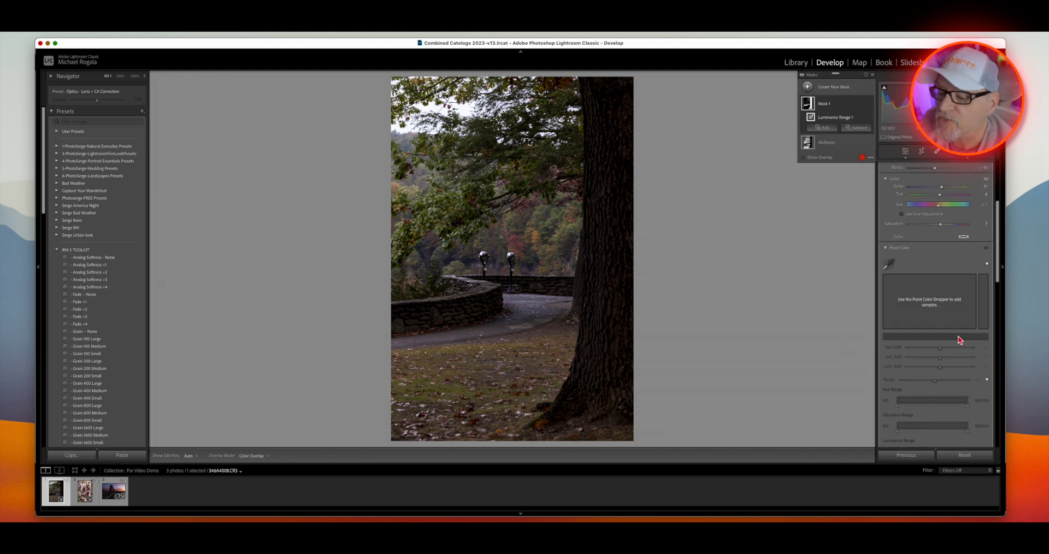
{"action": "scroll", "coordinate": [963, 337], "scroll_direction": "up", "scroll_amount": 5}
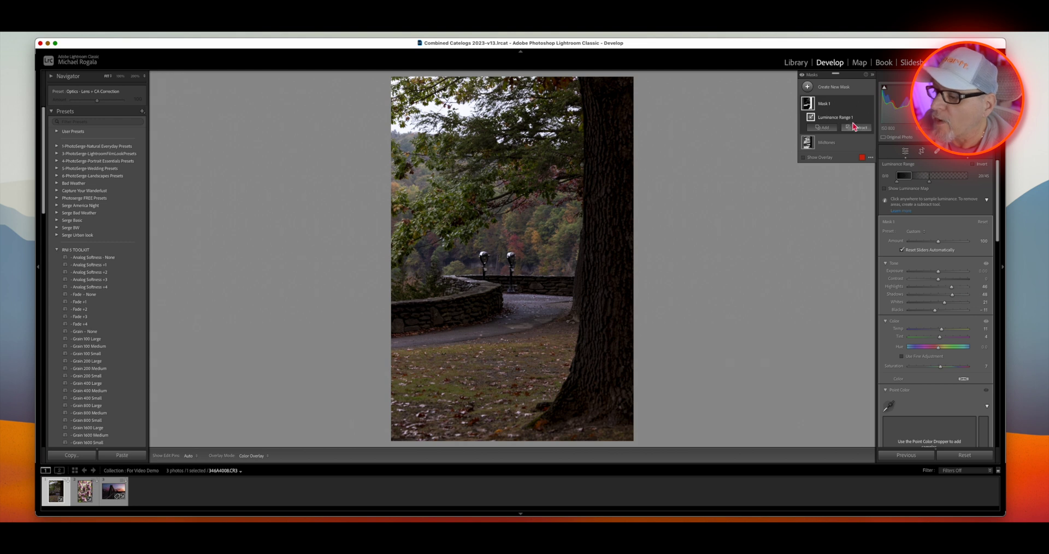
- Reopen the masking tools and rename the trunk-sampled mask "Darks"
{"action": "key", "text": "shift+w"}
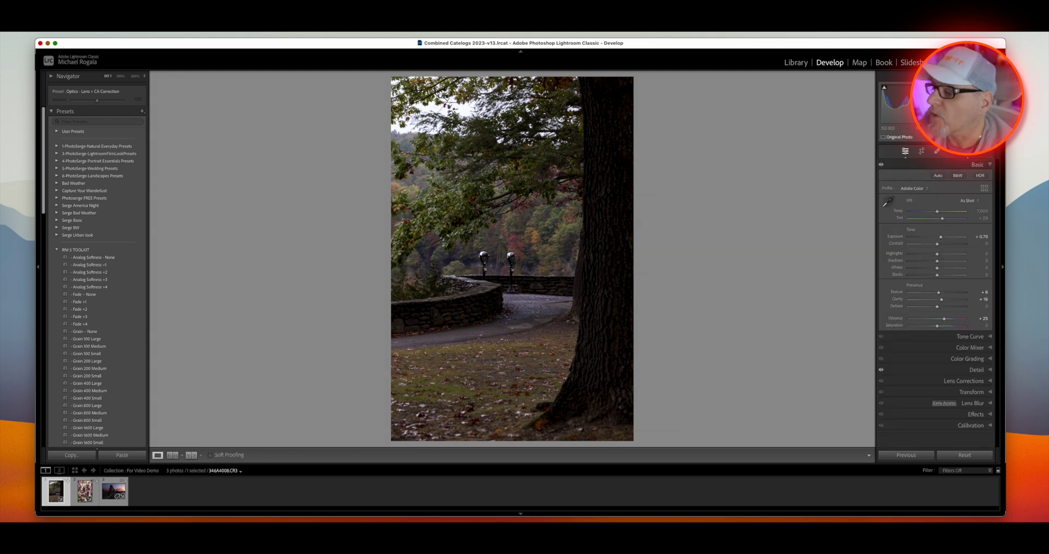
{"action": "left_click", "coordinate": [968, 156]}
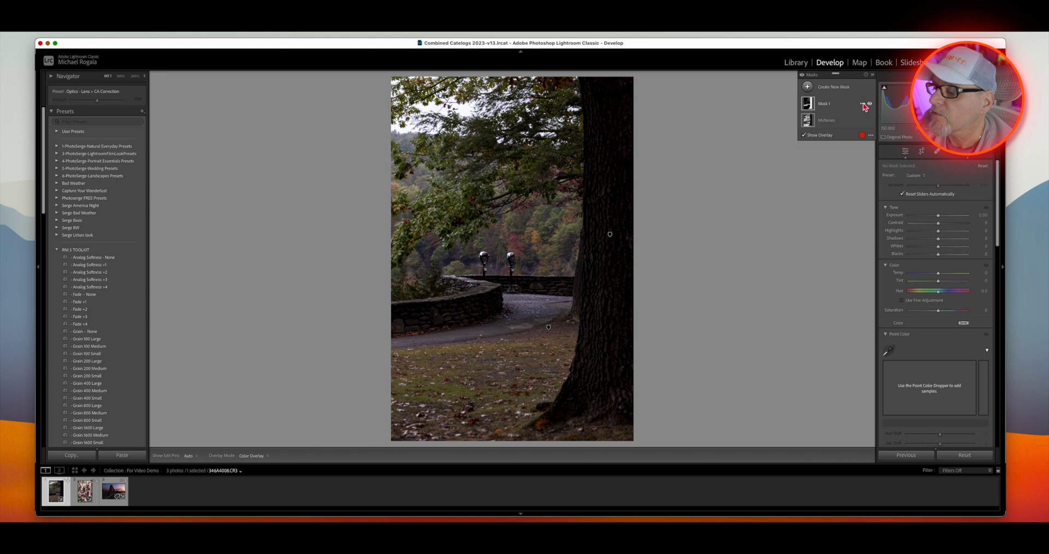
{"action": "left_click", "coordinate": [863, 104]}
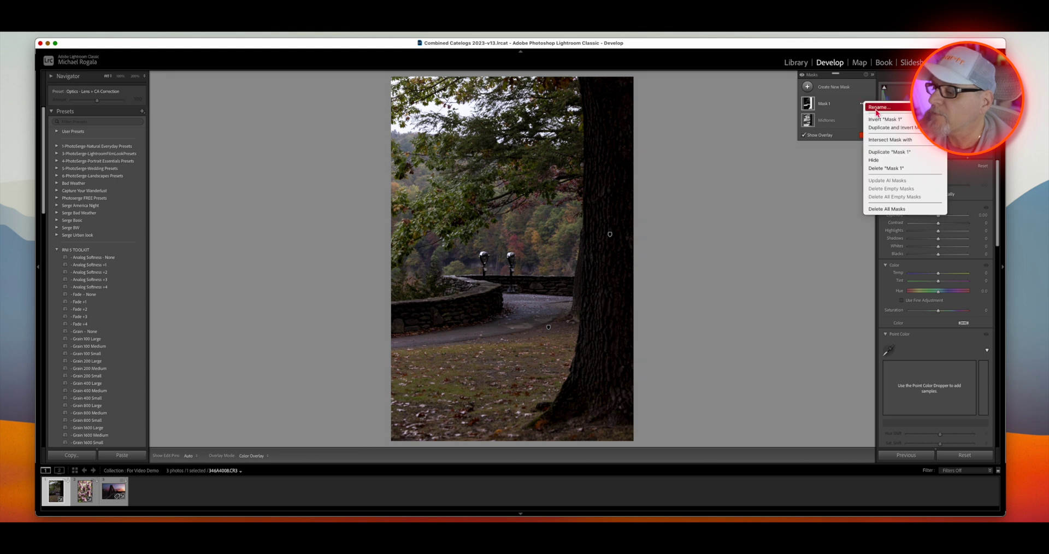
{"action": "left_click", "coordinate": [876, 111]}
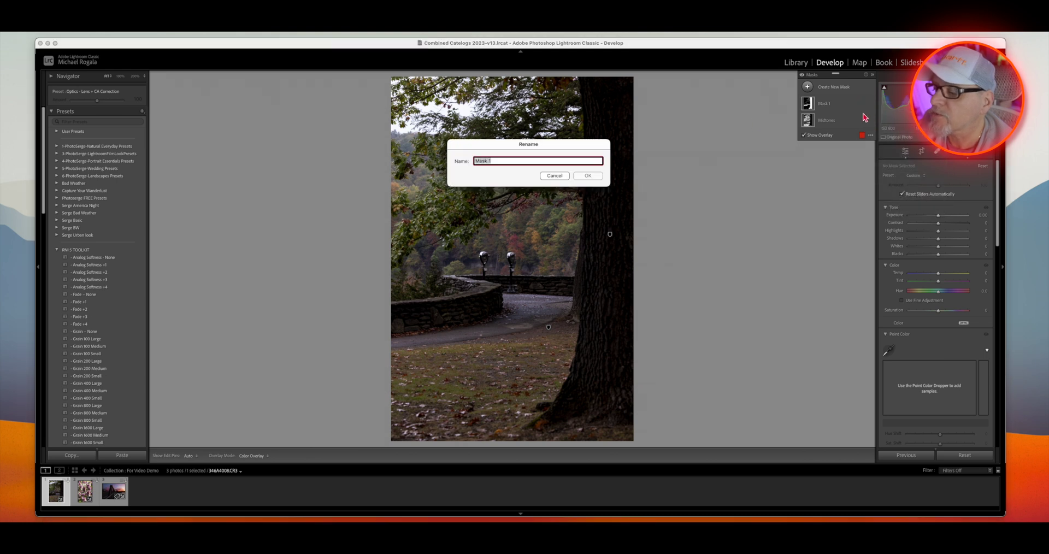
{"action": "left_click", "coordinate": [497, 160]}
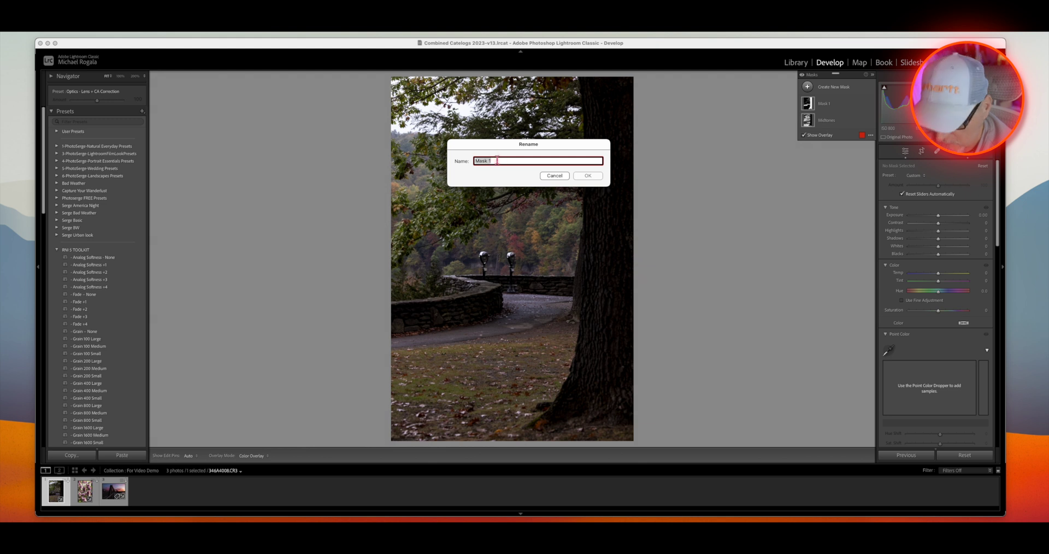
{"action": "key", "text": "BackSpace"}
{"action": "type", "text": "Dat"}
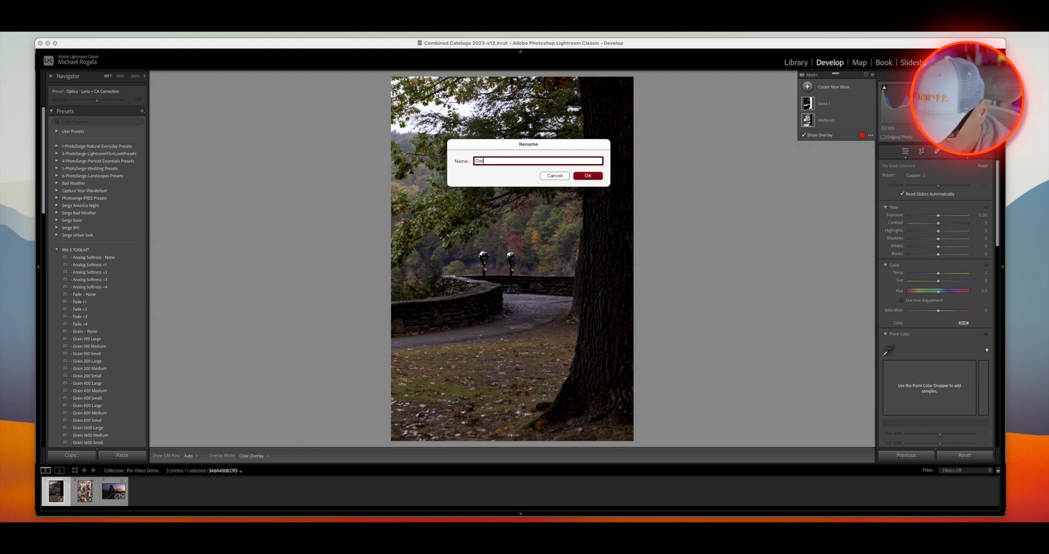
{"action": "type", "text": "ks"}
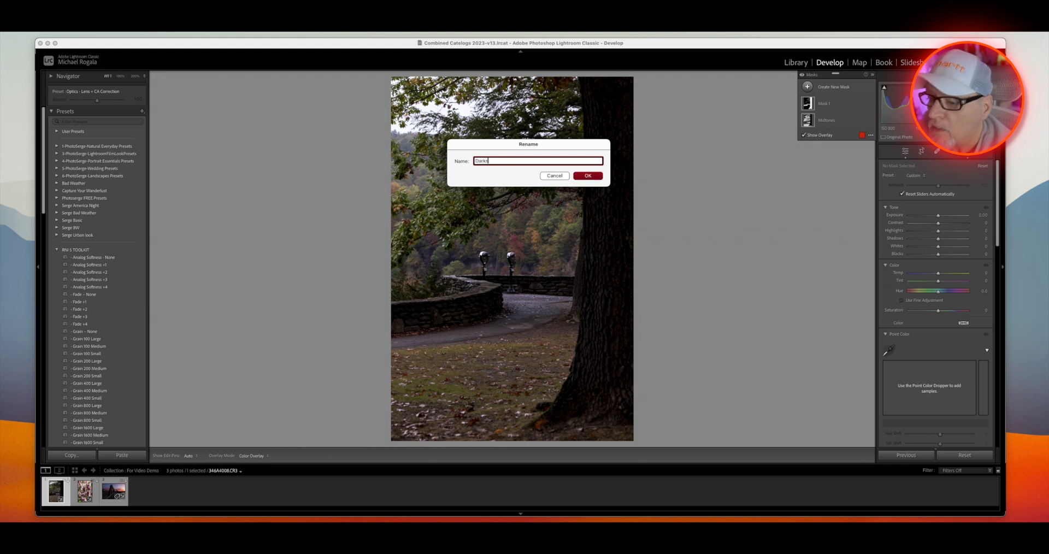
{"action": "left_click", "coordinate": [583, 176]}
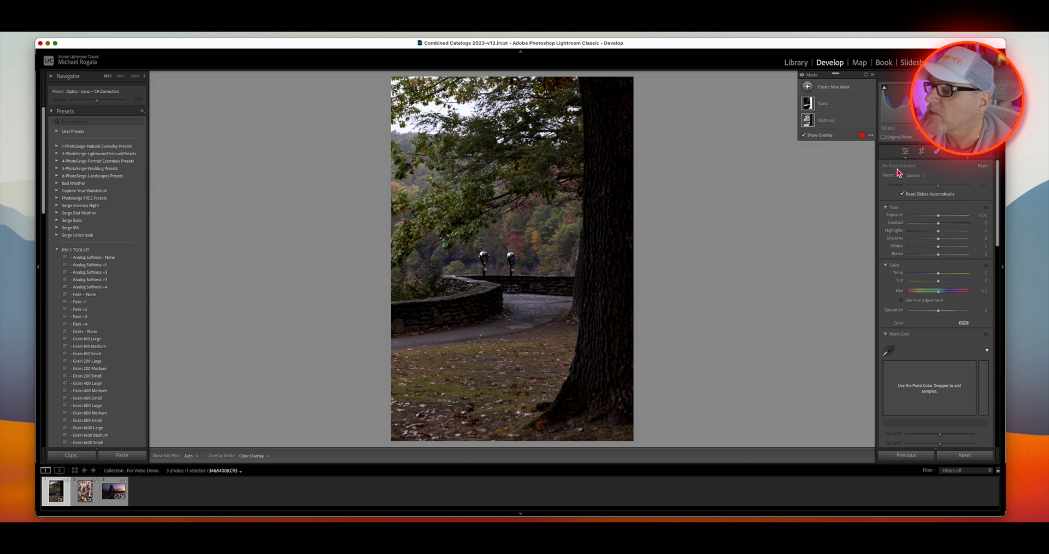
- Create a third luminance range mask by sampling the bright sky, and narrow its range toward the brightest tones using the overlay
{"action": "left_click", "coordinate": [808, 87]}
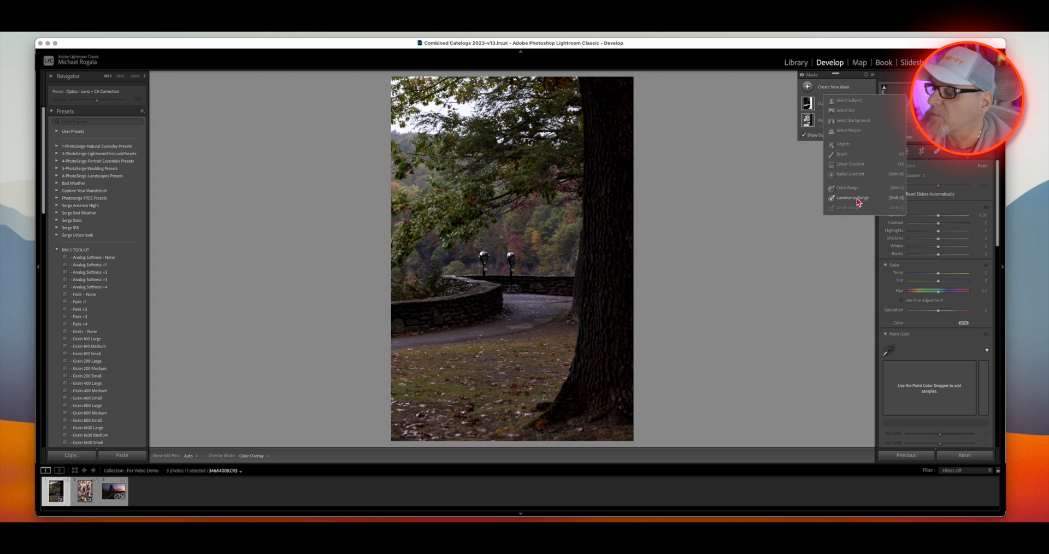
{"action": "left_click", "coordinate": [852, 197]}
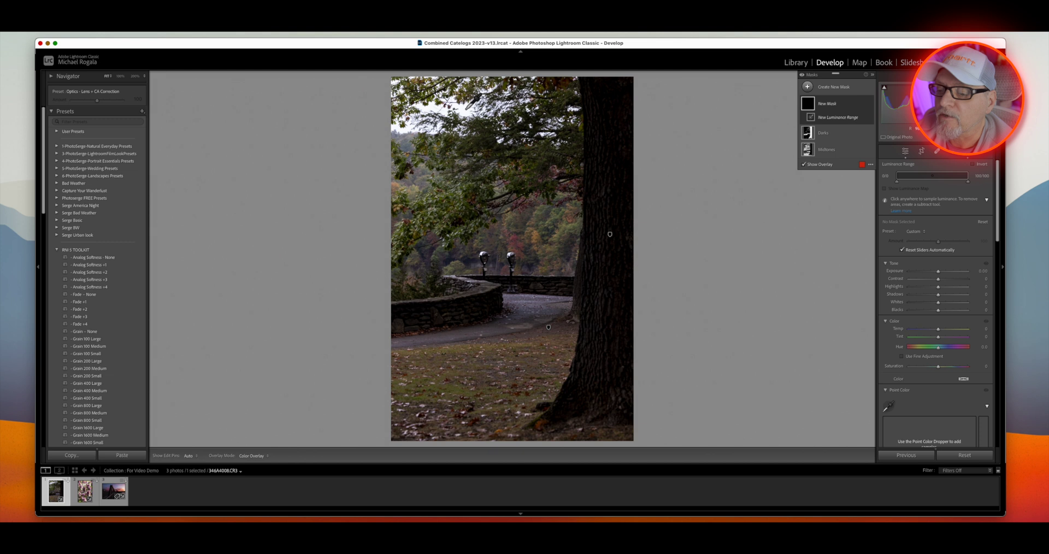
{"action": "left_click", "coordinate": [465, 109]}
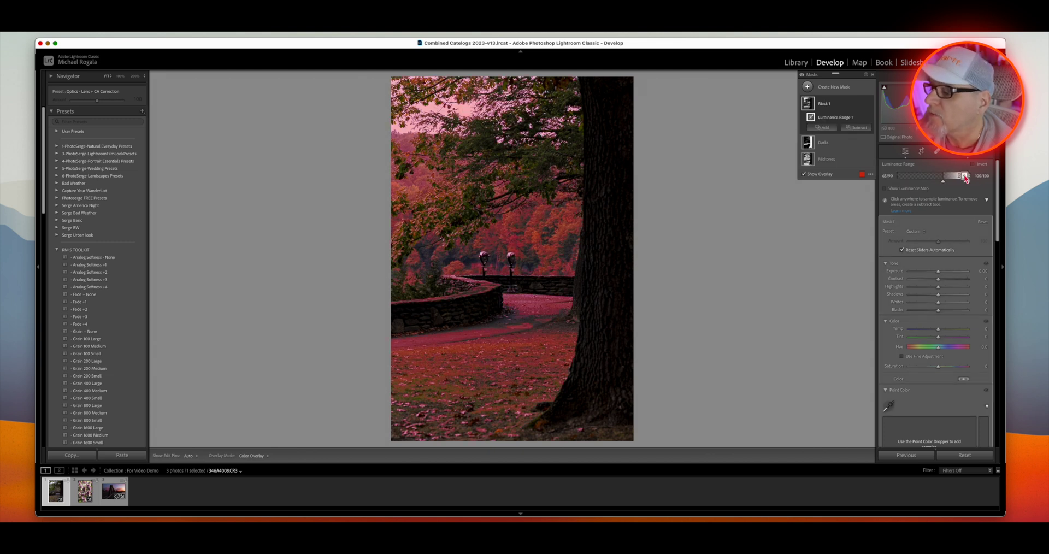
{"action": "left_click_drag", "start_coordinate": [961, 178], "coordinate": [954, 178]}
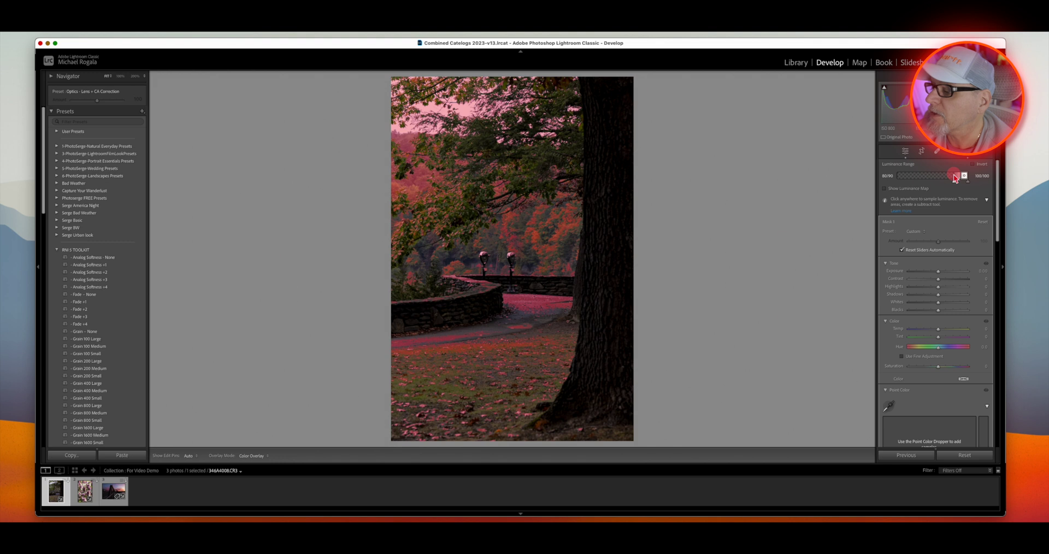
{"action": "left_click_drag", "start_coordinate": [955, 179], "coordinate": [957, 176]}
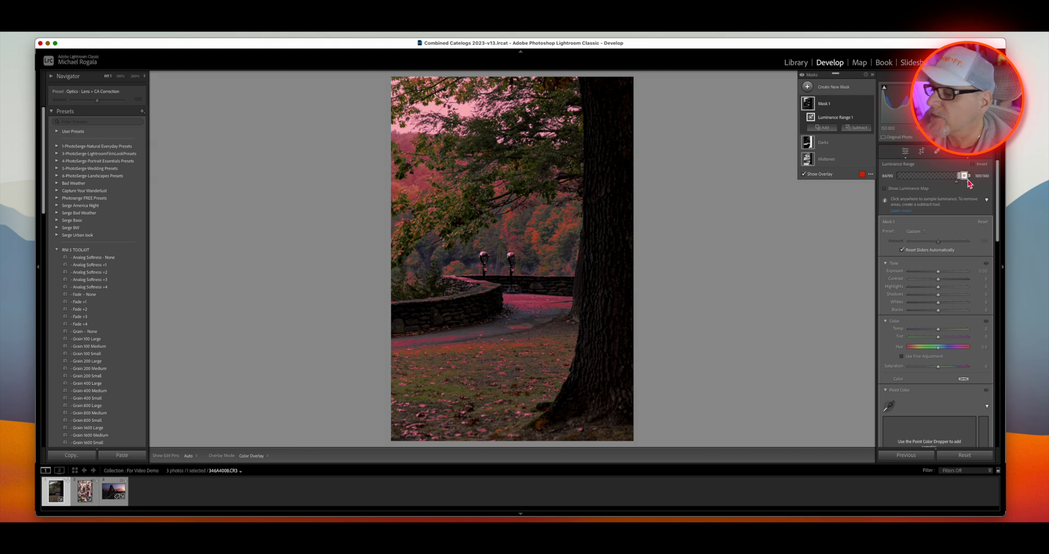
{"action": "mouse_move", "coordinate": [965, 179]}
{"action": "left_mouse_down"}
{"action": "mouse_move", "coordinate": [951, 183]}
{"action": "mouse_move", "coordinate": [960, 182]}
{"action": "left_mouse_up"}
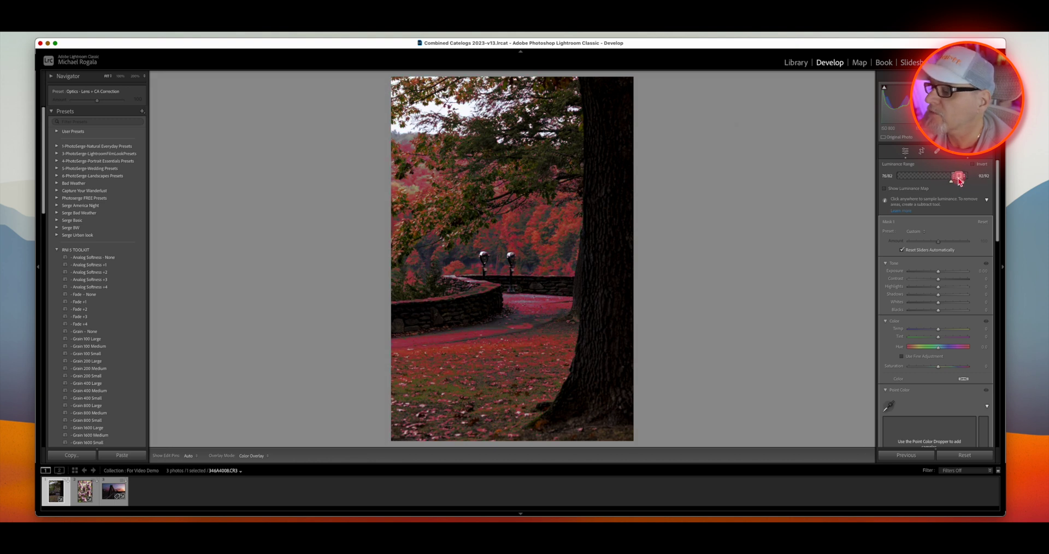
{"action": "mouse_move", "coordinate": [954, 181]}
{"action": "left_mouse_down"}
{"action": "mouse_move", "coordinate": [951, 194]}
{"action": "mouse_move", "coordinate": [920, 180]}
{"action": "mouse_move", "coordinate": [961, 175]}
{"action": "left_mouse_up"}
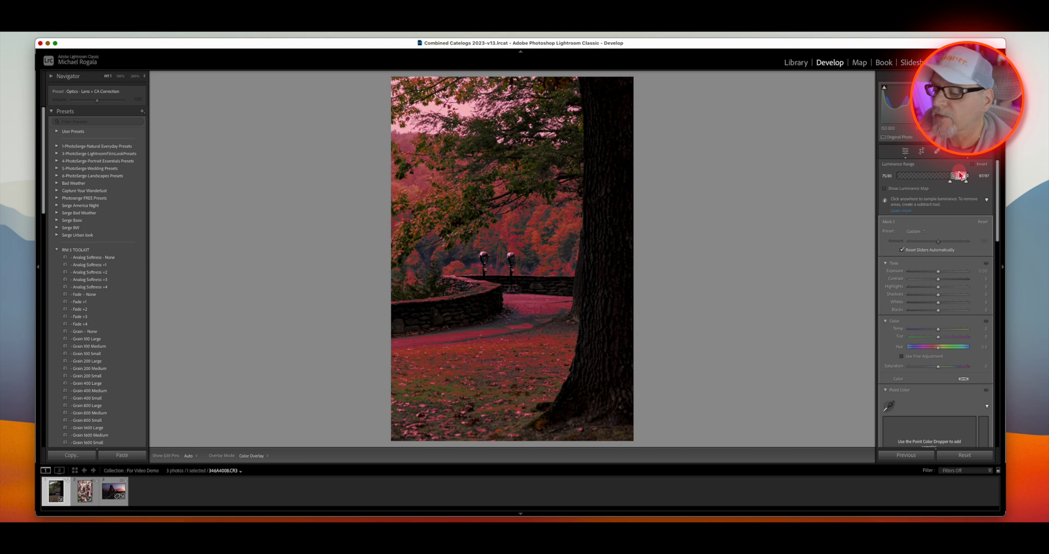
{"action": "left_click_drag", "start_coordinate": [961, 176], "coordinate": [961, 175]}
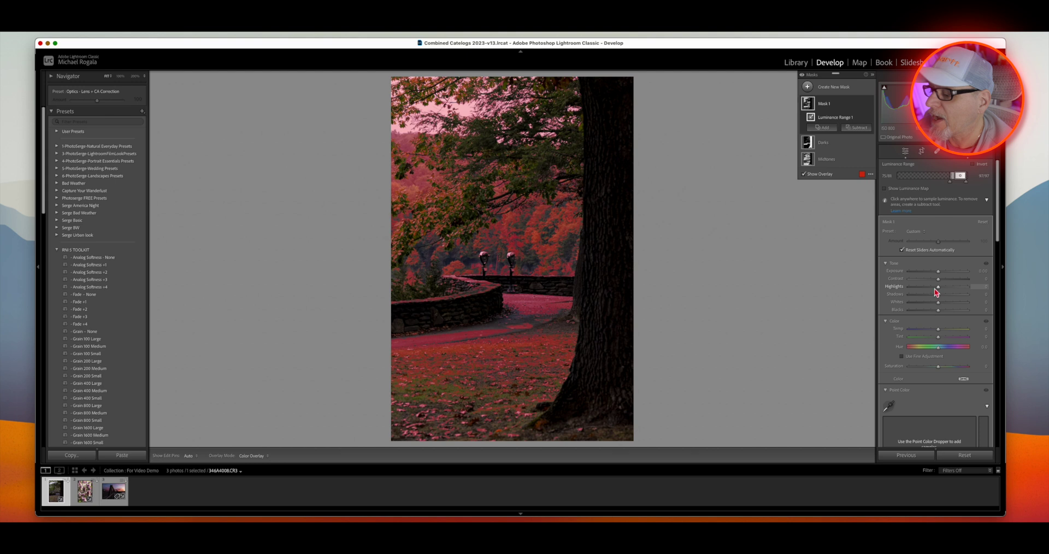
- Try highlights at -27 and whites at about 73 on the sky-sampled mask
{"action": "left_click_drag", "start_coordinate": [939, 290], "coordinate": [960, 302]}
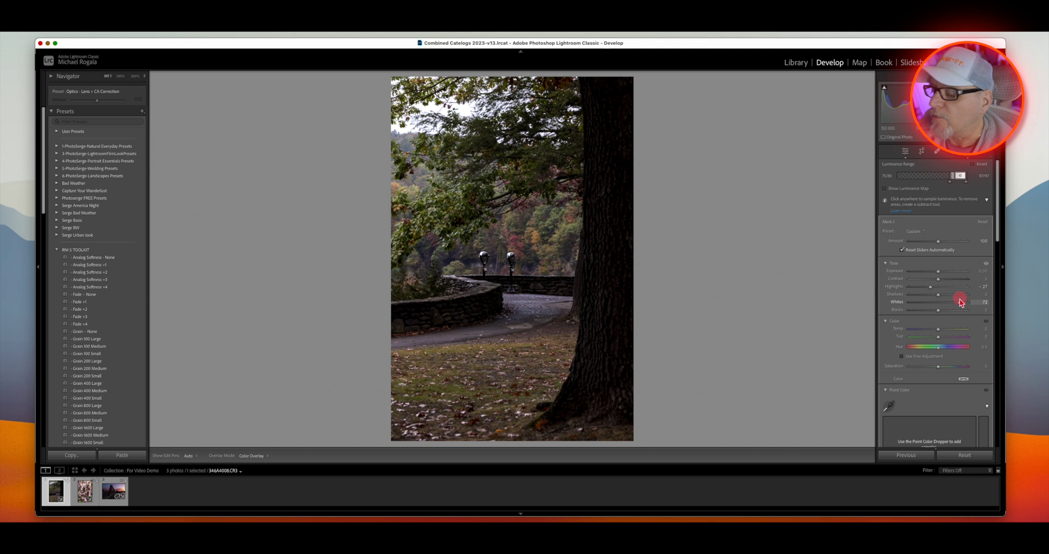
{"action": "left_click_drag", "start_coordinate": [961, 302], "coordinate": [961, 302]}
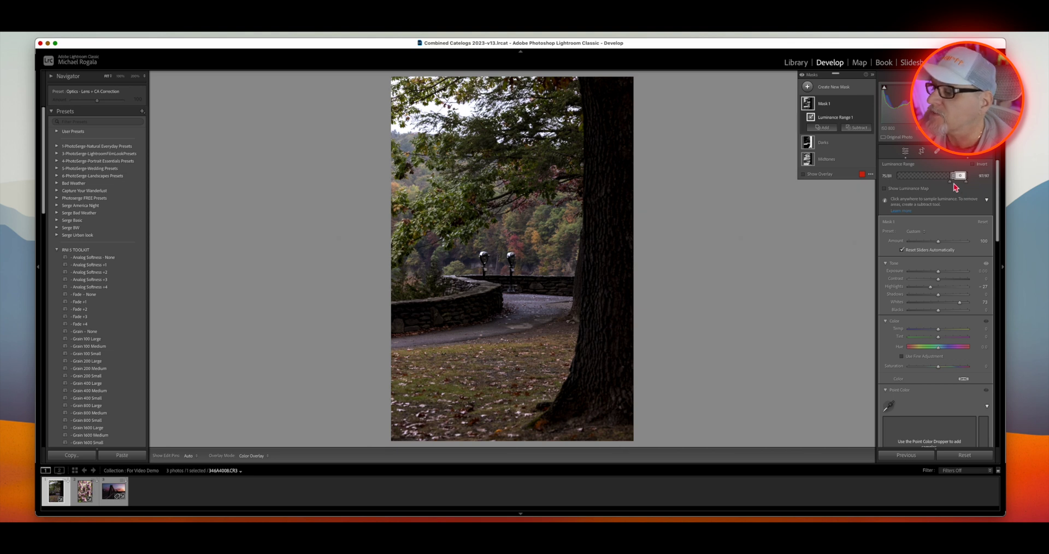
- Restrict the sky-sampled mask's luminance range to the brightest tones up to 100, checking the selection with the luminance map
{"action": "left_click_drag", "start_coordinate": [954, 179], "coordinate": [958, 180]}
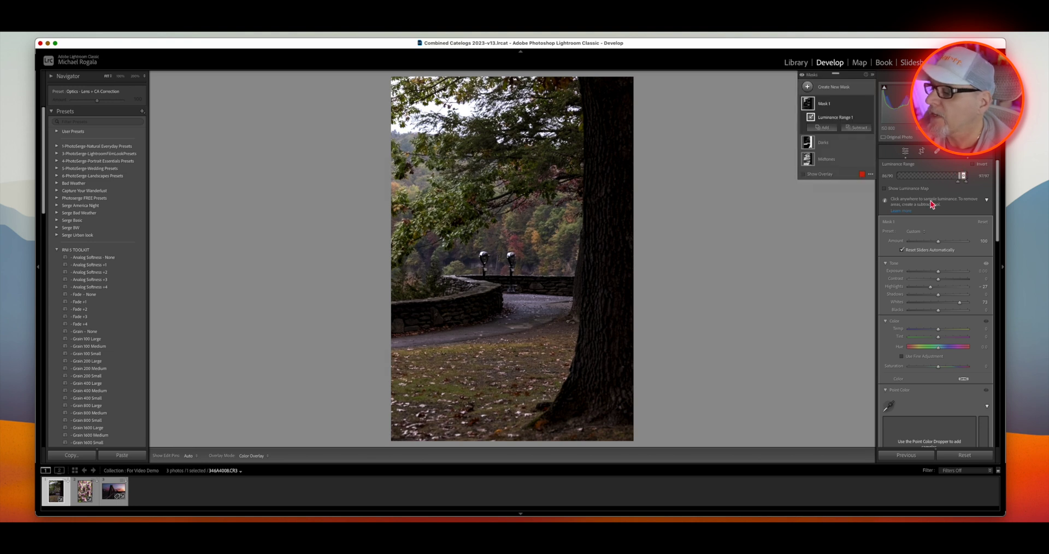
{"action": "left_click", "coordinate": [885, 189]}
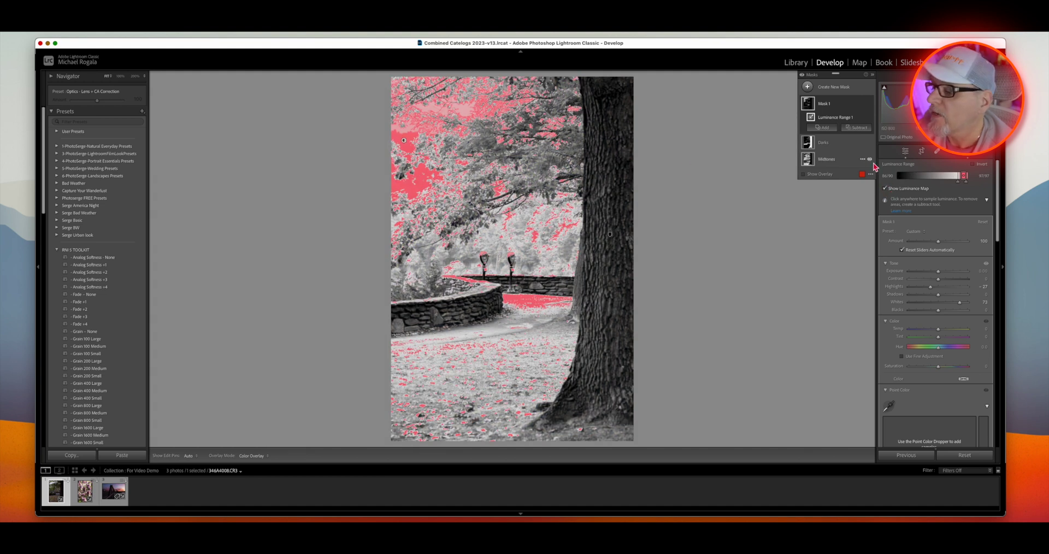
{"action": "left_click_drag", "start_coordinate": [963, 177], "coordinate": [967, 178]}
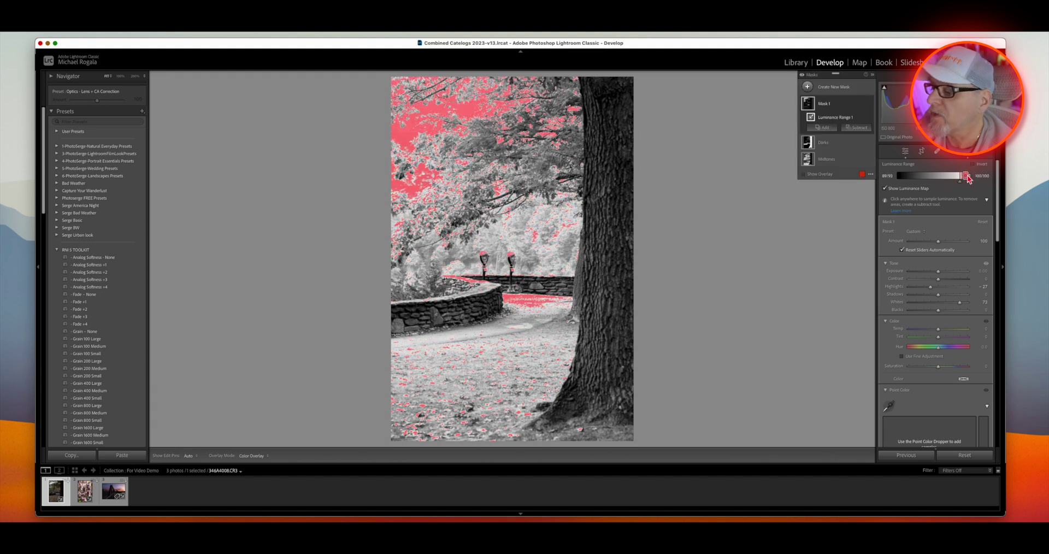
{"action": "left_click", "coordinate": [885, 188]}
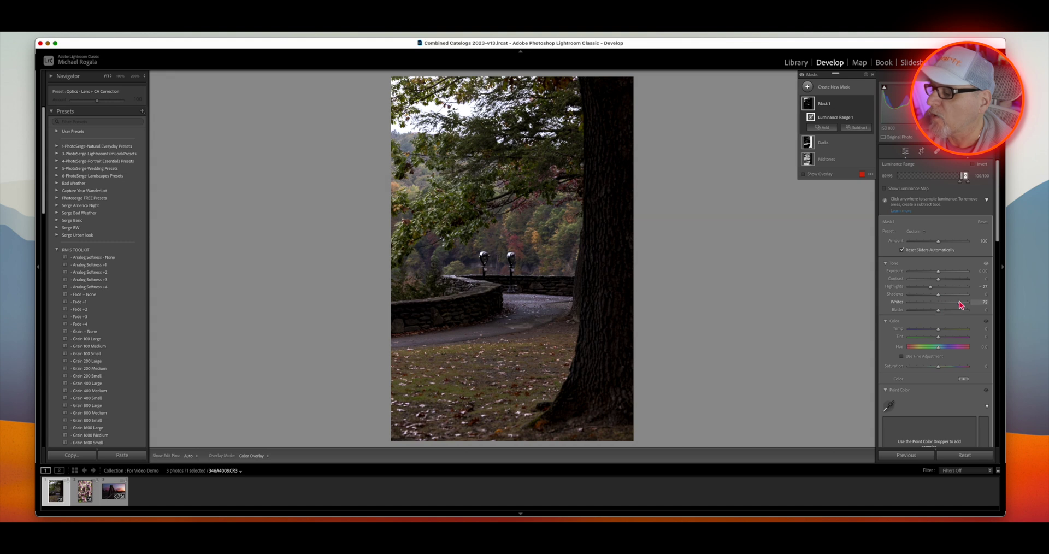
- Set the sky-sampled mask's whites to 17, blacks to about 6, highlights to about 22, tint to 12 and saturation to 14
{"action": "mouse_move", "coordinate": [961, 307]}
{"action": "left_mouse_down"}
{"action": "mouse_move", "coordinate": [912, 309]}
{"action": "mouse_move", "coordinate": [941, 306]}
{"action": "left_mouse_up"}
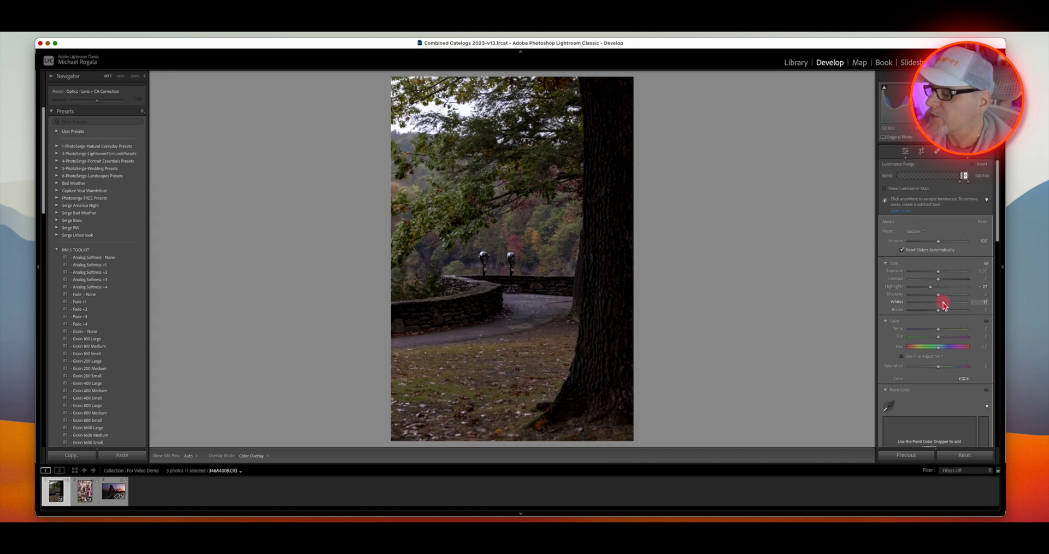
{"action": "left_click_drag", "start_coordinate": [938, 309], "coordinate": [934, 312]}
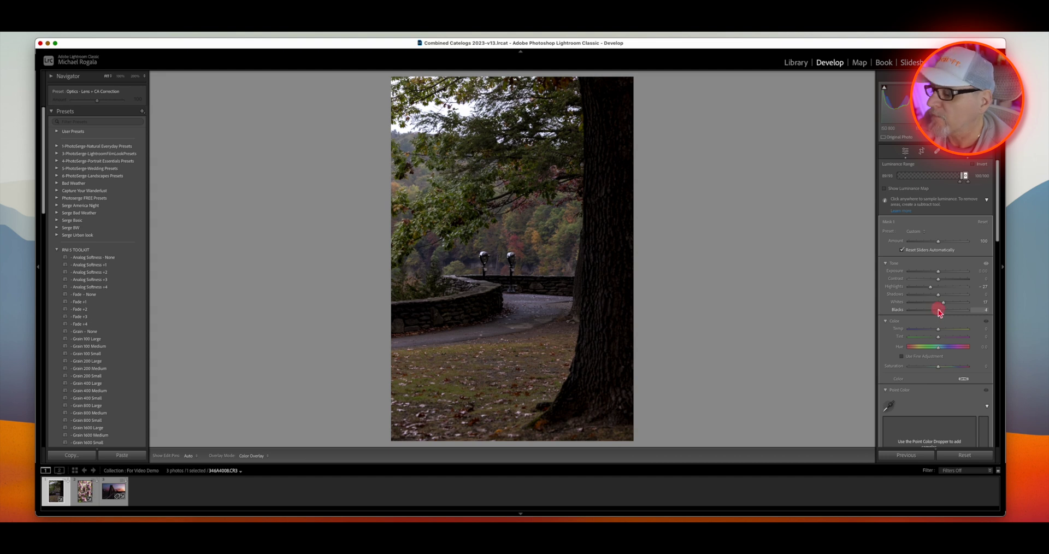
{"action": "left_click_drag", "start_coordinate": [940, 313], "coordinate": [947, 287]}
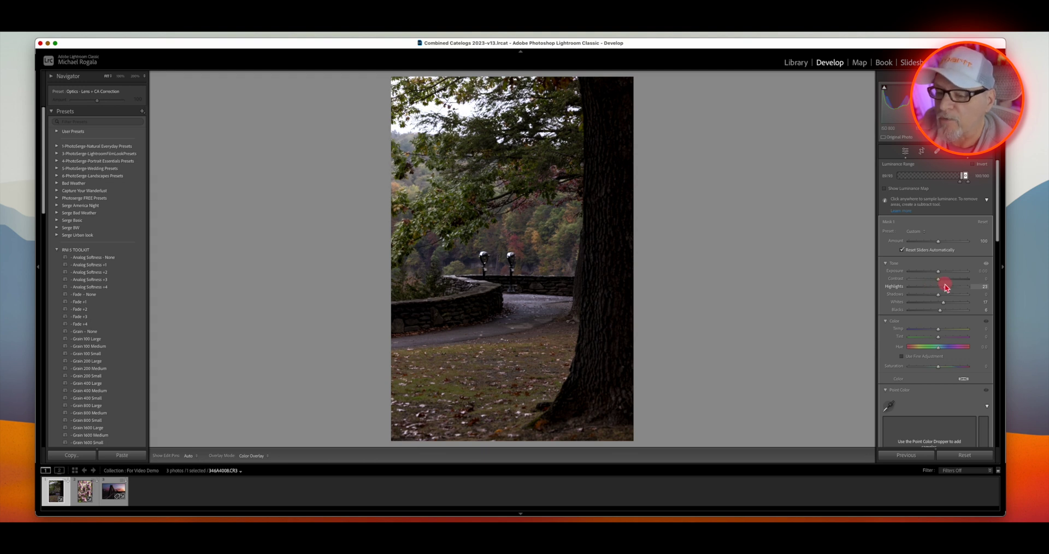
{"action": "left_click_drag", "start_coordinate": [946, 287], "coordinate": [946, 288]}
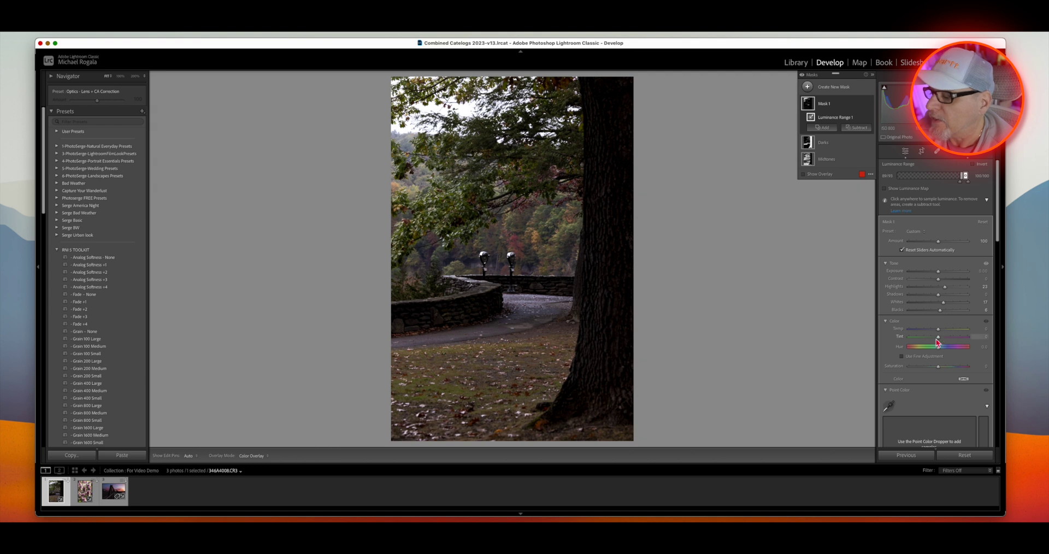
{"action": "left_click_drag", "start_coordinate": [938, 340], "coordinate": [942, 339]}
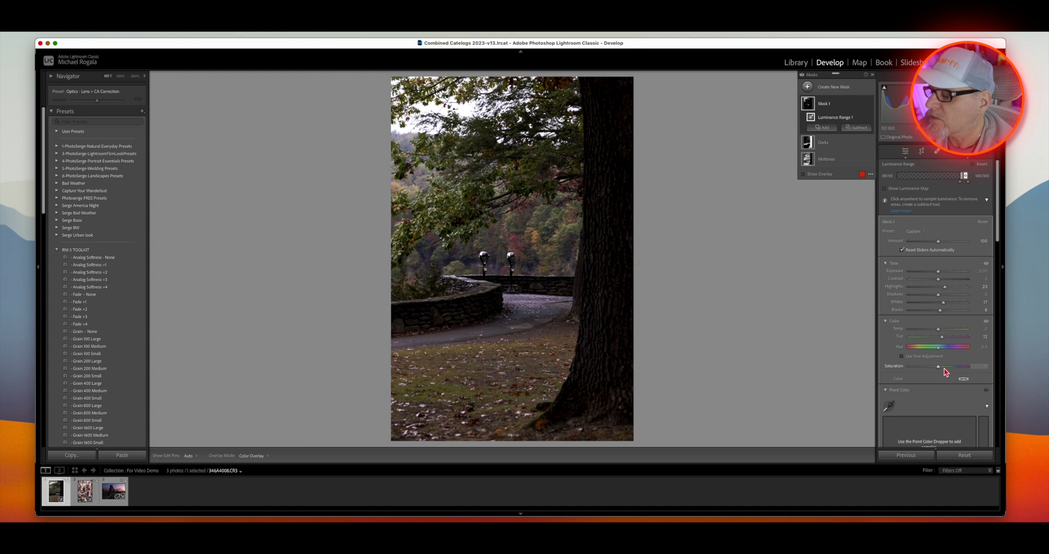
{"action": "left_click_drag", "start_coordinate": [939, 367], "coordinate": [944, 366]}
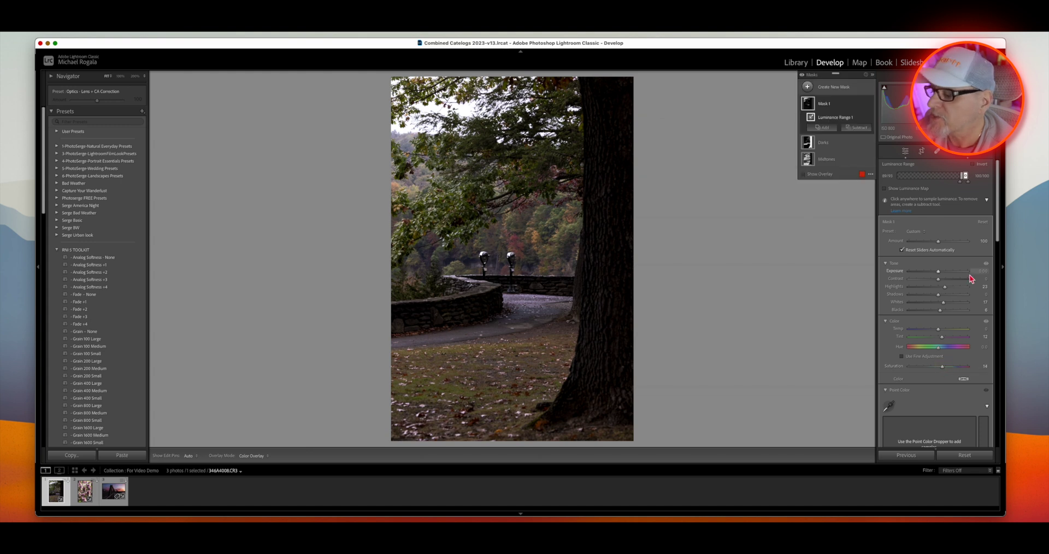
- Compare the autumn park photo with all of its luminance masks switched off and on
{"action": "left_click", "coordinate": [801, 76]}
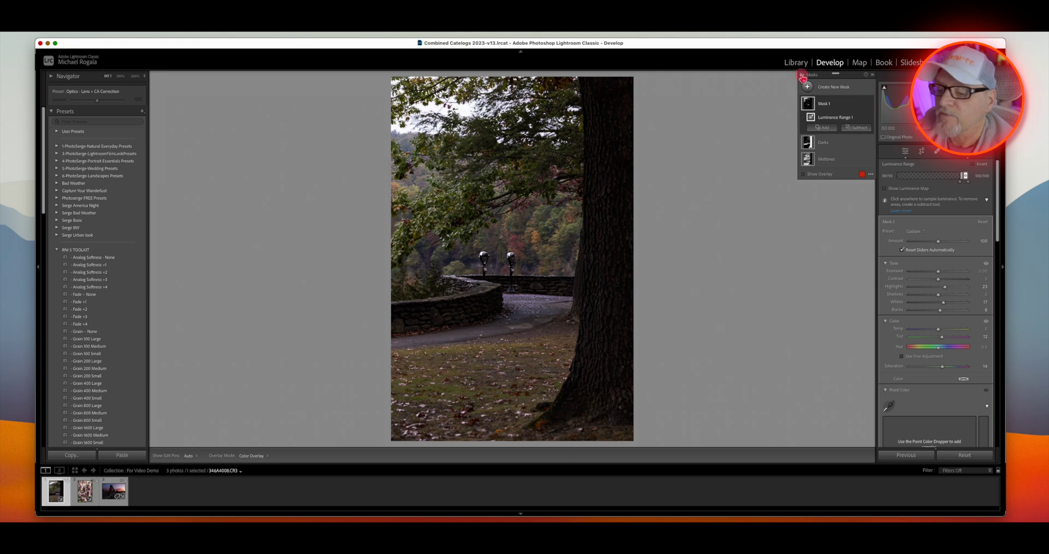
{"action": "left_click", "coordinate": [802, 76]}
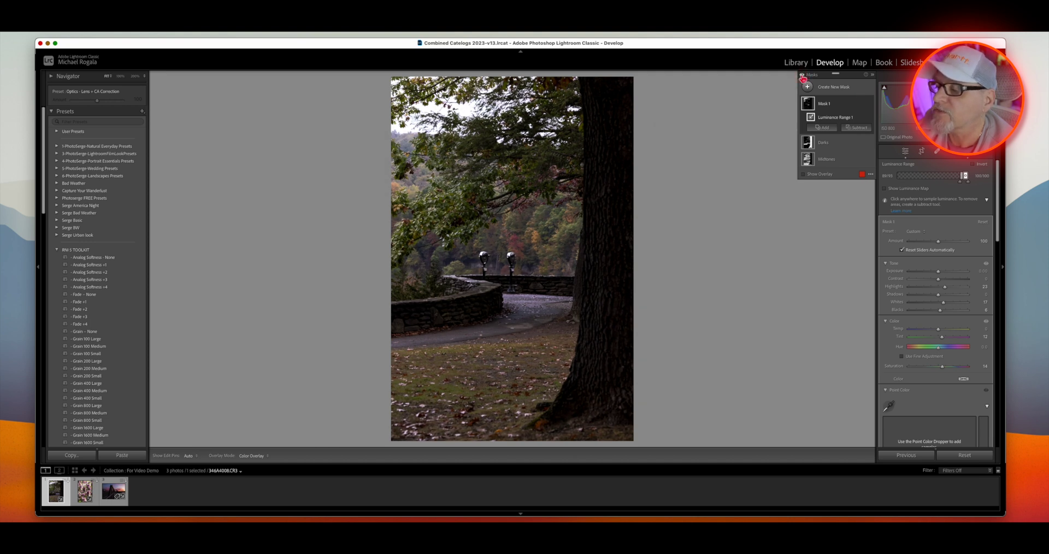
{"action": "left_click", "coordinate": [802, 77]}
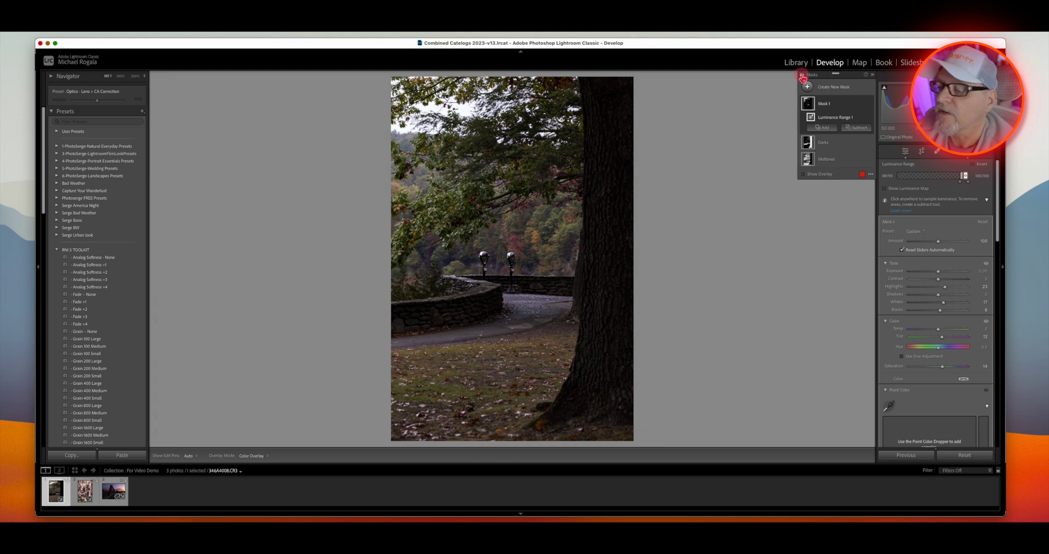
{"action": "left_click", "coordinate": [802, 76]}
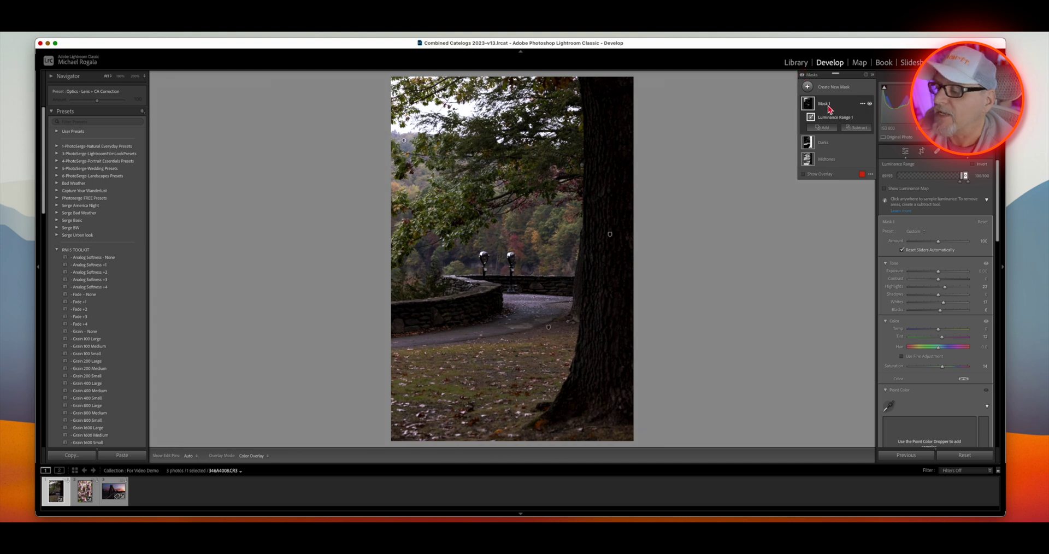
{"action": "left_click", "coordinate": [803, 76]}
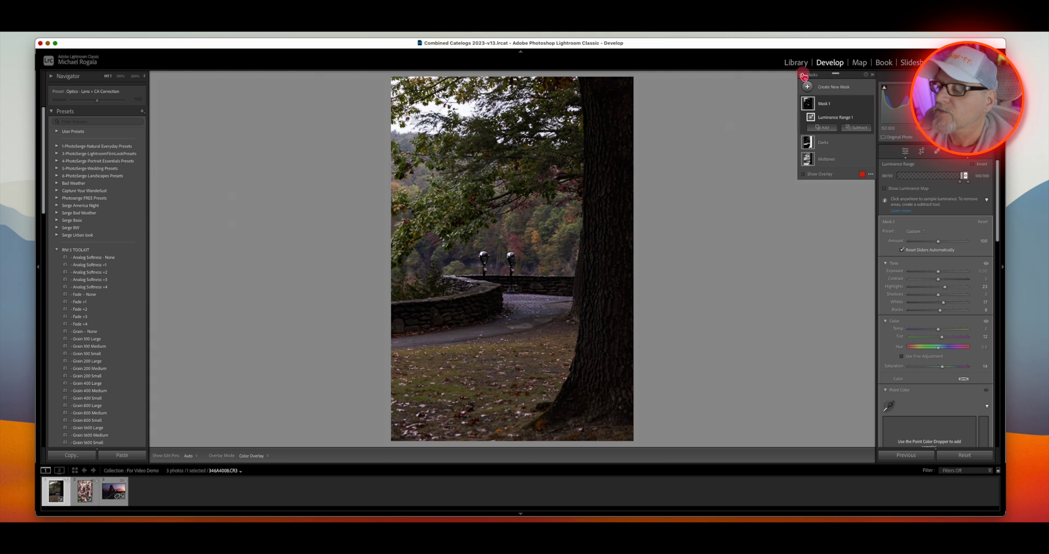
{"action": "left_click", "coordinate": [803, 76]}
{"action": "left_click", "coordinate": [803, 76]}
{"action": "left_click", "coordinate": [803, 76]}
{"action": "left_click", "coordinate": [803, 76]}
{"action": "left_click", "coordinate": [803, 76]}
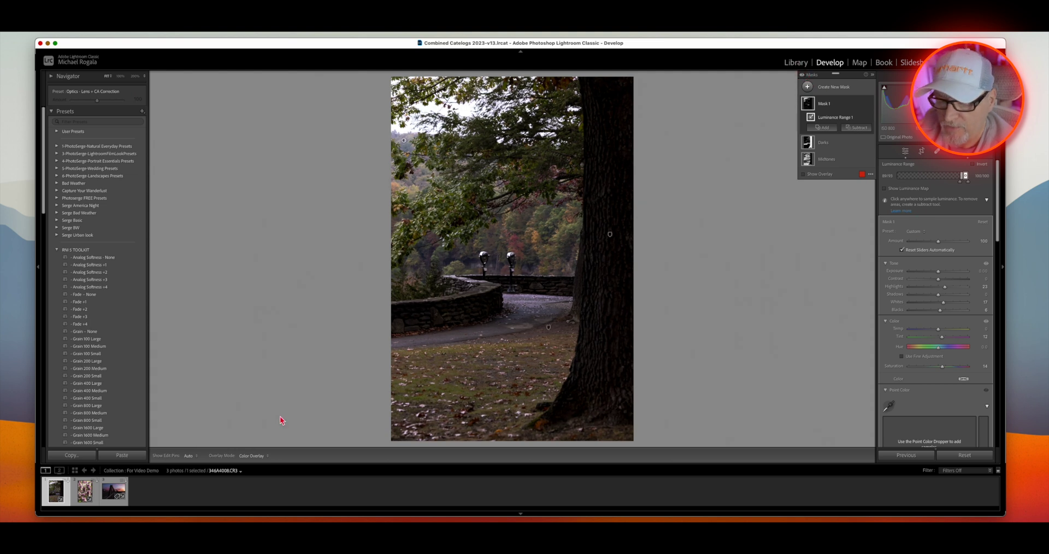
- Switch to the purple flower photo and create a color range mask by sampling the purple blossoms
{"action": "key", "text": "Right"}
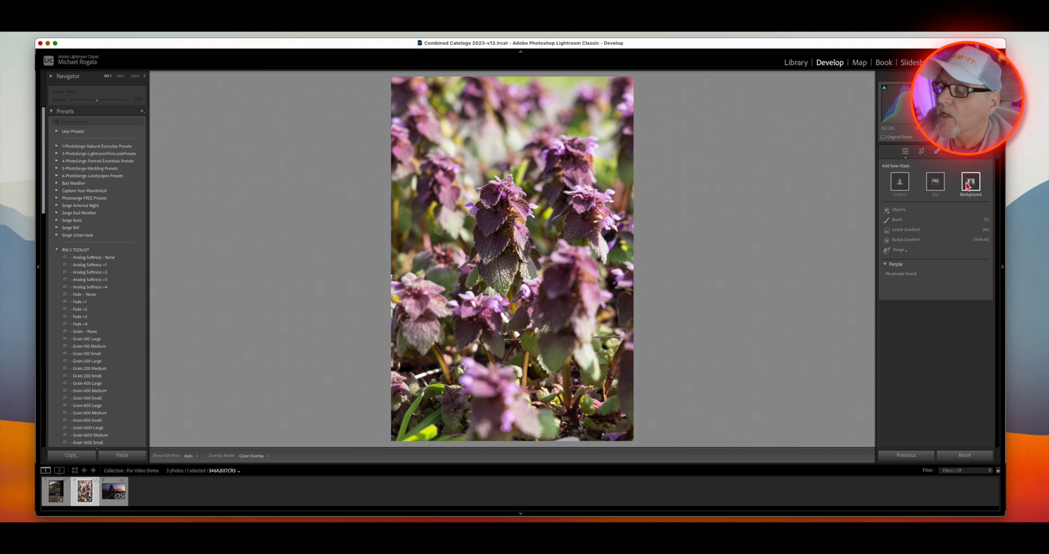
{"action": "left_click", "coordinate": [906, 154]}
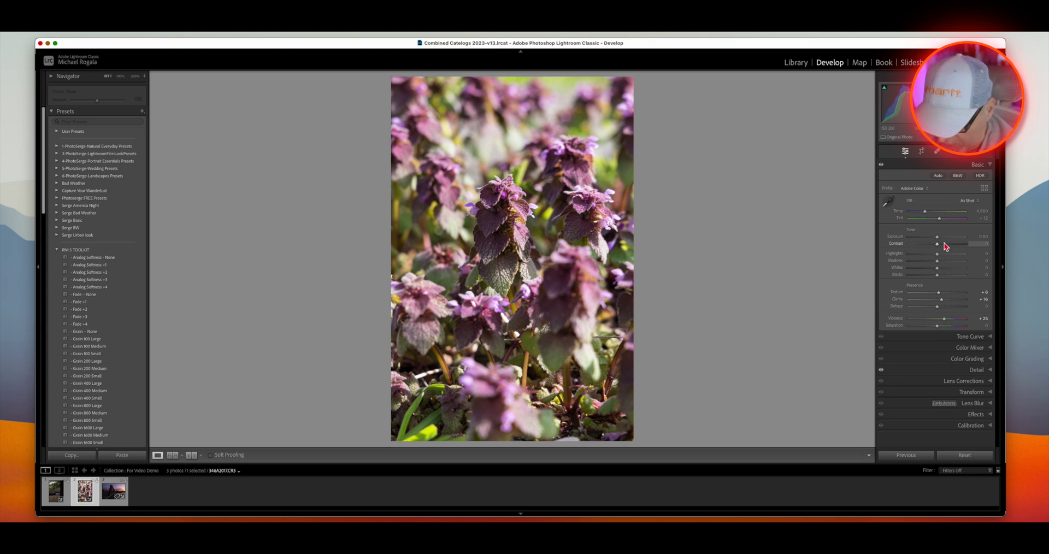
{"action": "key", "text": "shift+j"}
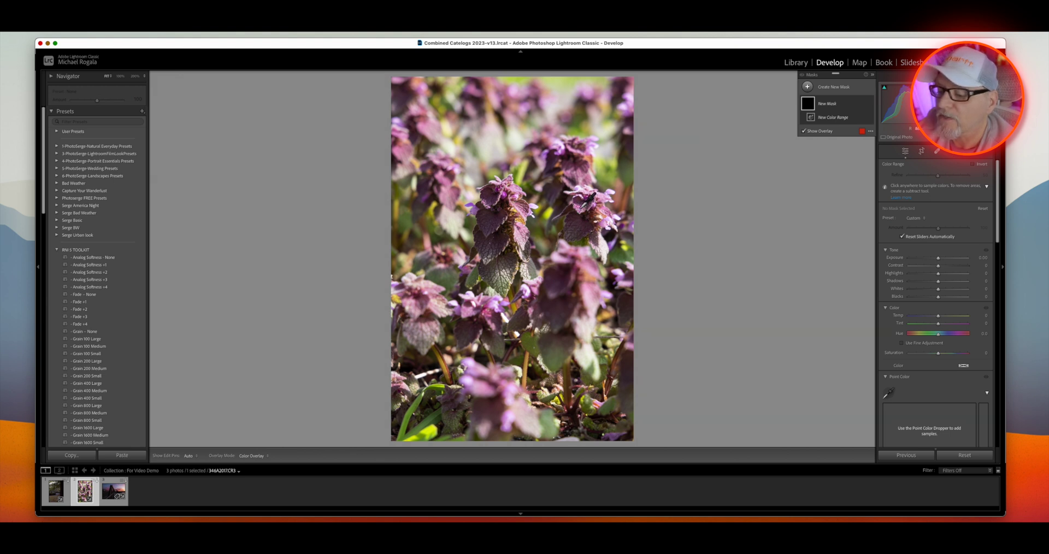
{"action": "left_click", "coordinate": [580, 208]}
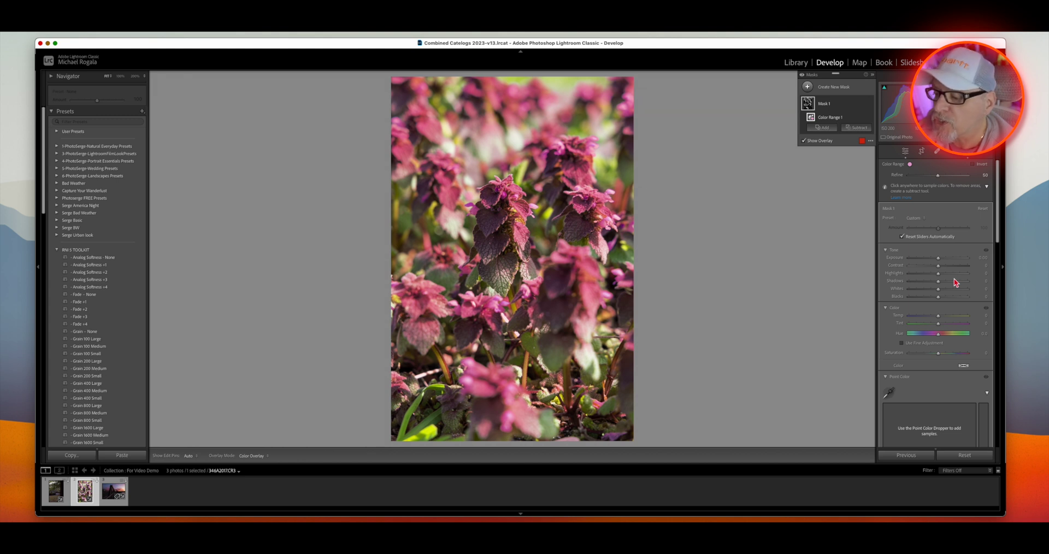
- Set the purple mask's highlights to about -55, shadows to about -53, whites to 12 and blacks to about -25
{"action": "left_click", "coordinate": [939, 275]}
{"action": "left_click_drag", "start_coordinate": [939, 275], "coordinate": [923, 280]}
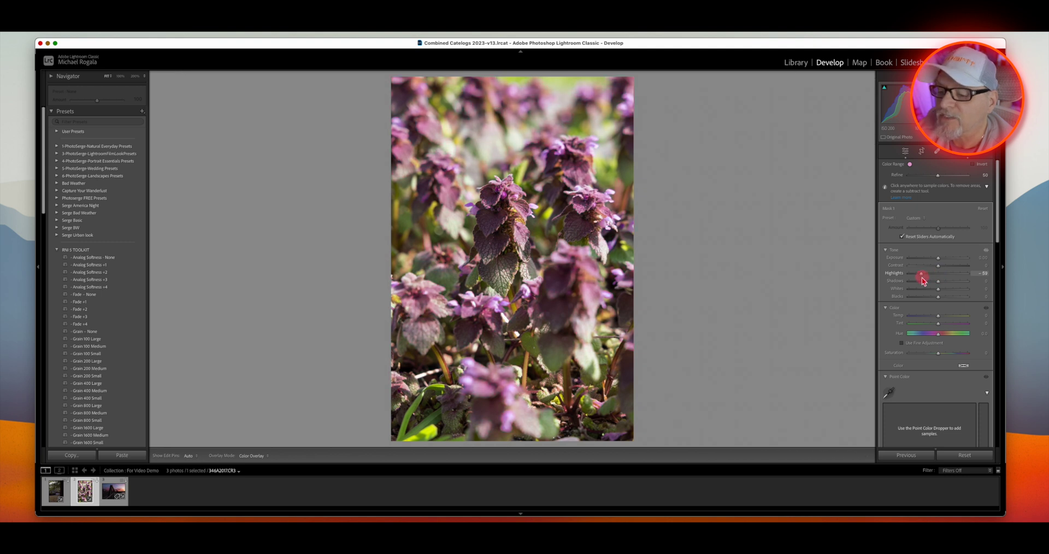
{"action": "left_click_drag", "start_coordinate": [938, 282], "coordinate": [923, 287]}
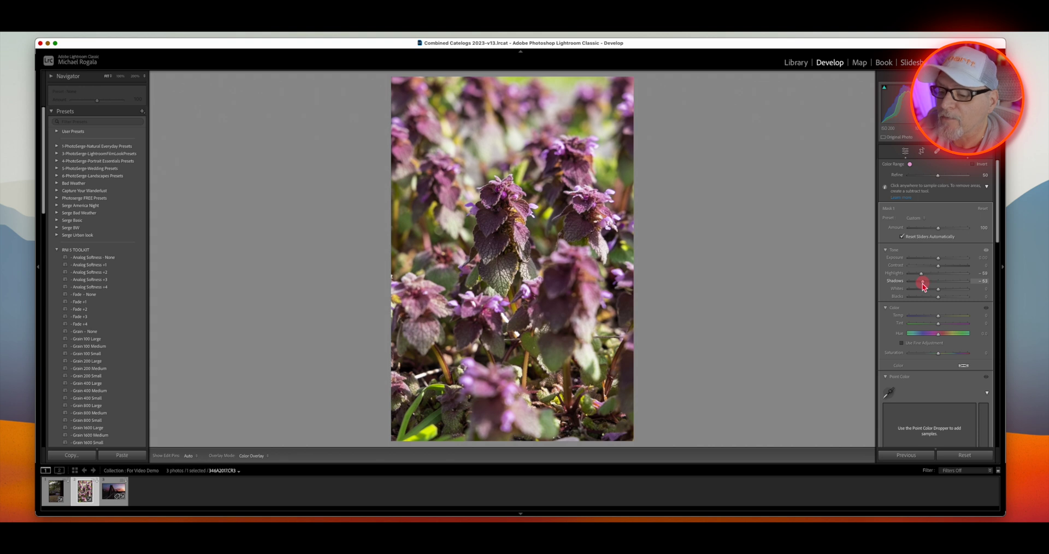
{"action": "mouse_move", "coordinate": [938, 289]}
{"action": "left_mouse_down"}
{"action": "mouse_move", "coordinate": [948, 289]}
{"action": "mouse_move", "coordinate": [930, 300]}
{"action": "left_mouse_up"}
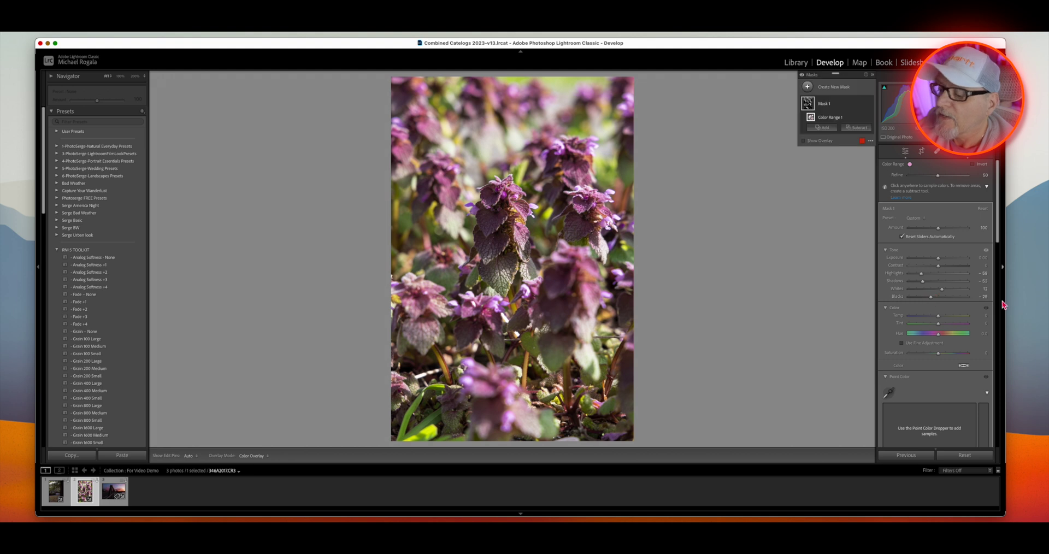
- Set the purple mask's tint to 21 and saturation to 27, comparing the photo with the mask off and on
{"action": "left_click_drag", "start_coordinate": [938, 323], "coordinate": [947, 355]}
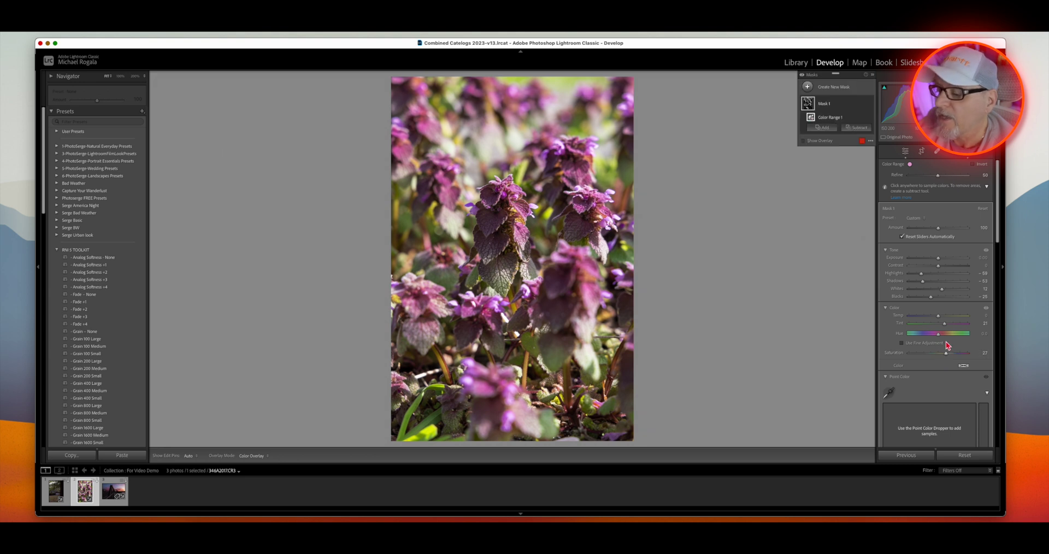
{"action": "left_click", "coordinate": [870, 103]}
{"action": "left_click", "coordinate": [870, 104]}
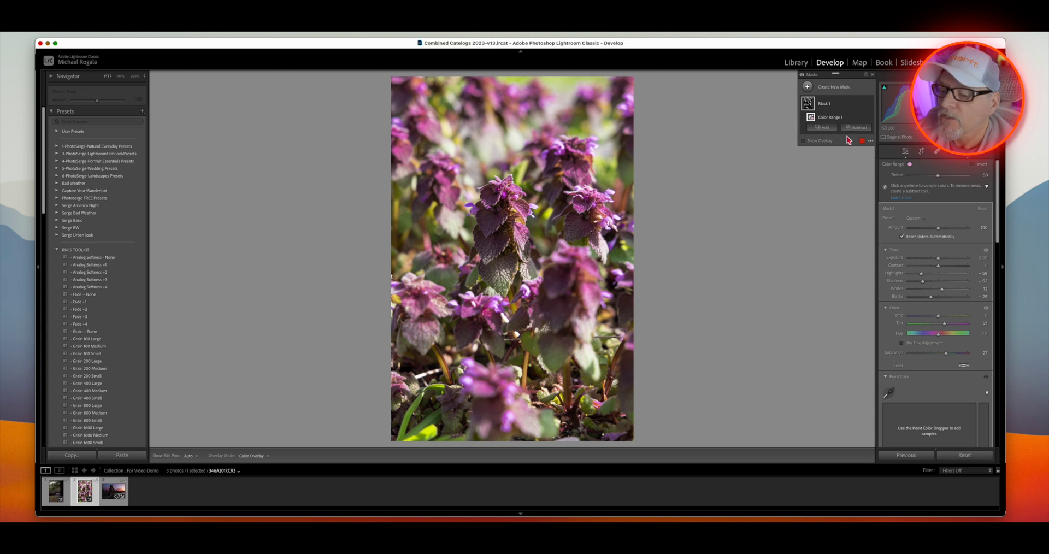
- Create a second color range mask by sampling the green background foliage
{"action": "left_click", "coordinate": [807, 88]}
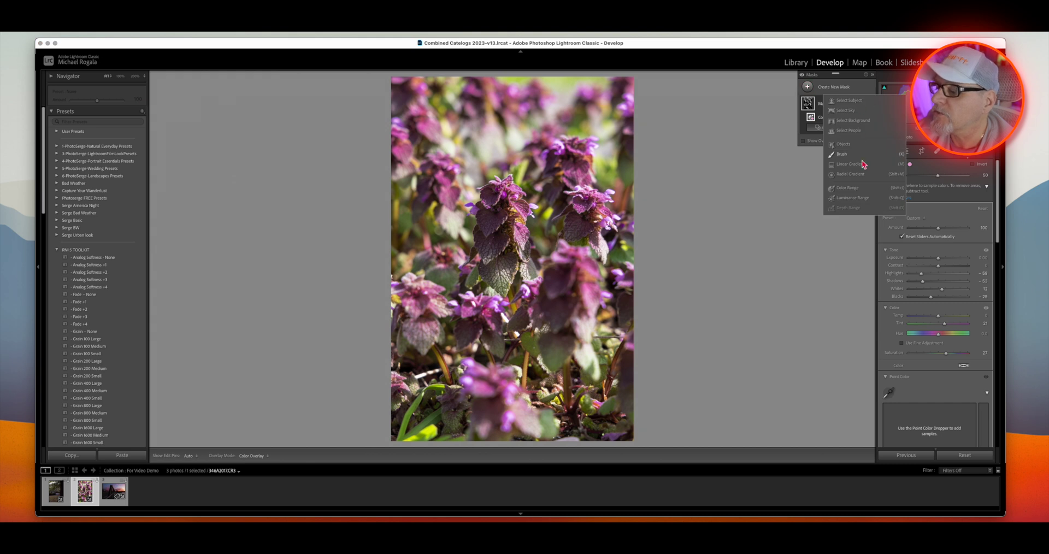
{"action": "left_click", "coordinate": [854, 189]}
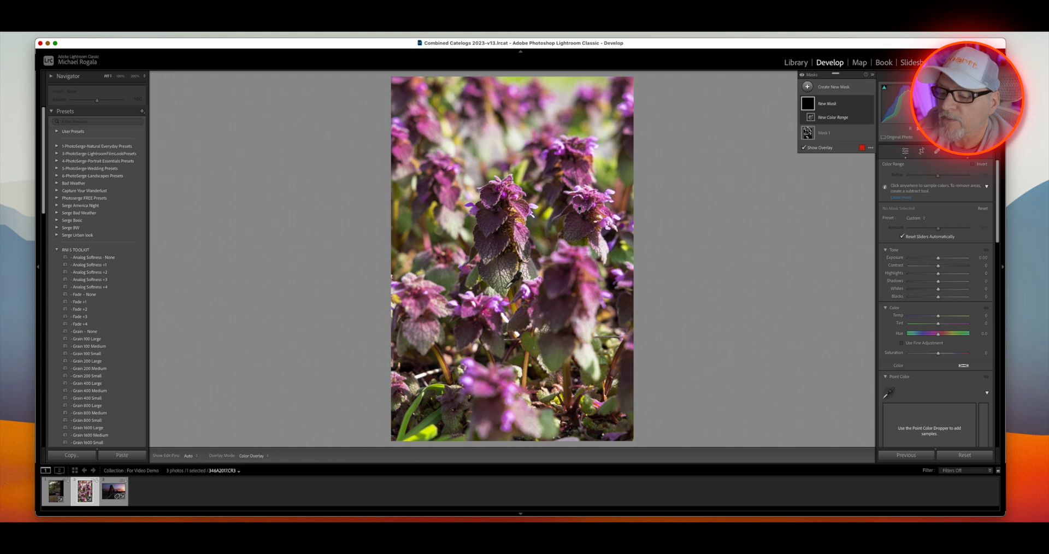
{"action": "left_click", "coordinate": [579, 208]}
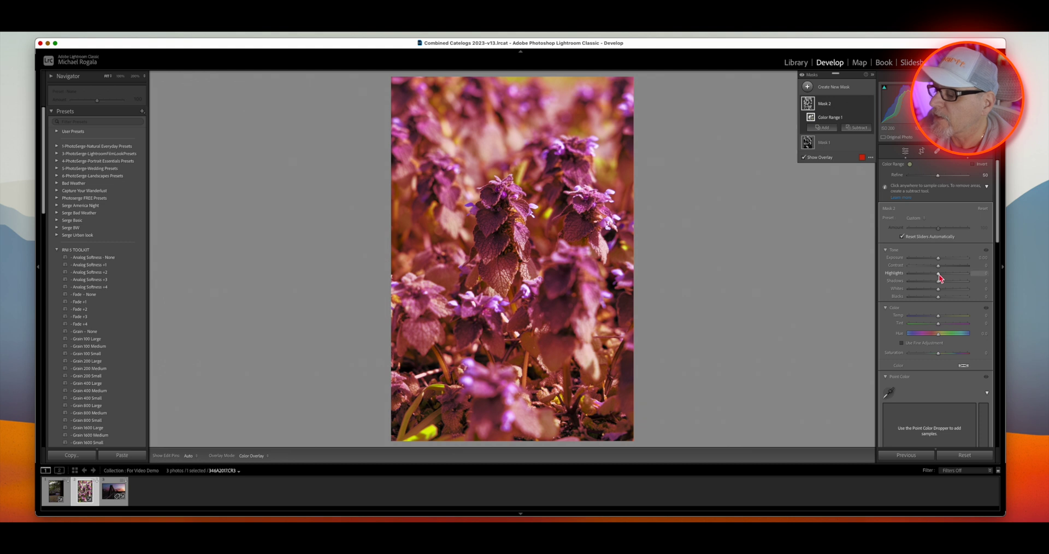
- Set the green mask's highlights to about -65, shadows -34, whites about 33, blacks -8, tint -7 and saturation -21, and slightly lower its exposure
{"action": "left_click_drag", "start_coordinate": [940, 277], "coordinate": [937, 300]}
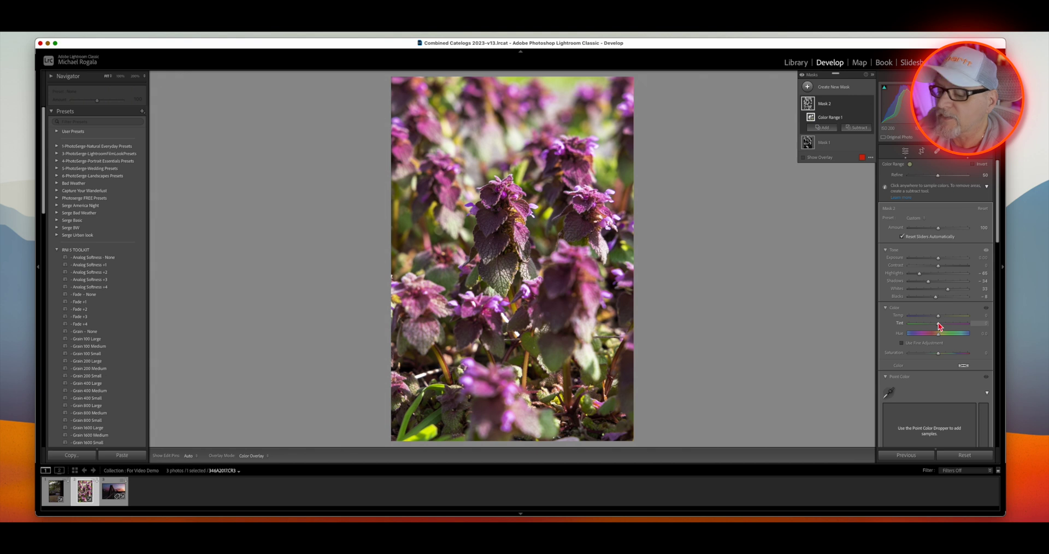
{"action": "left_click_drag", "start_coordinate": [938, 324], "coordinate": [940, 355]}
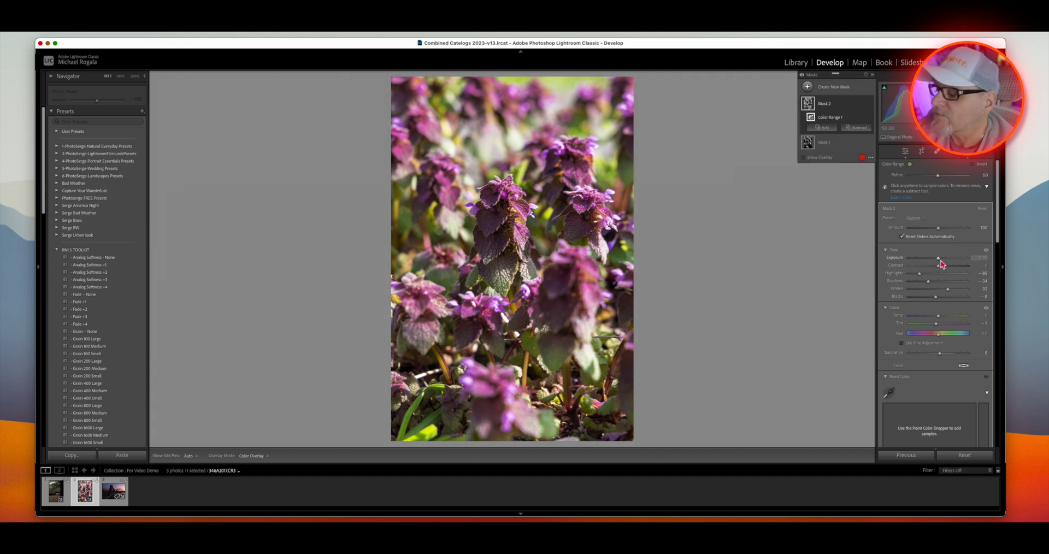
{"action": "left_click_drag", "start_coordinate": [938, 258], "coordinate": [938, 261]}
{"action": "left_click_drag", "start_coordinate": [939, 354], "coordinate": [932, 356]}
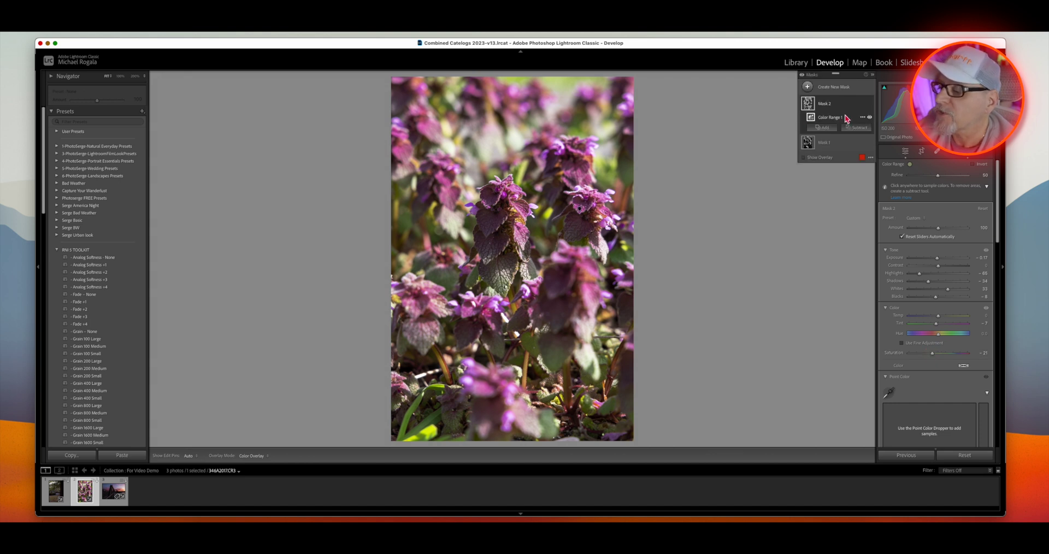
- Compare the flower photo with the green mask switched off and on
{"action": "left_click", "coordinate": [870, 104]}
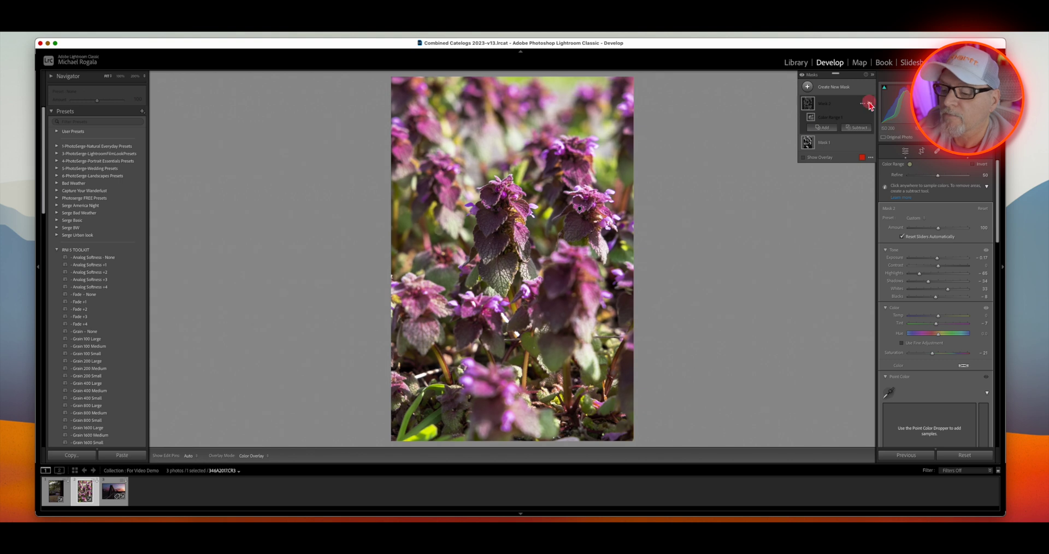
{"action": "left_click", "coordinate": [870, 104]}
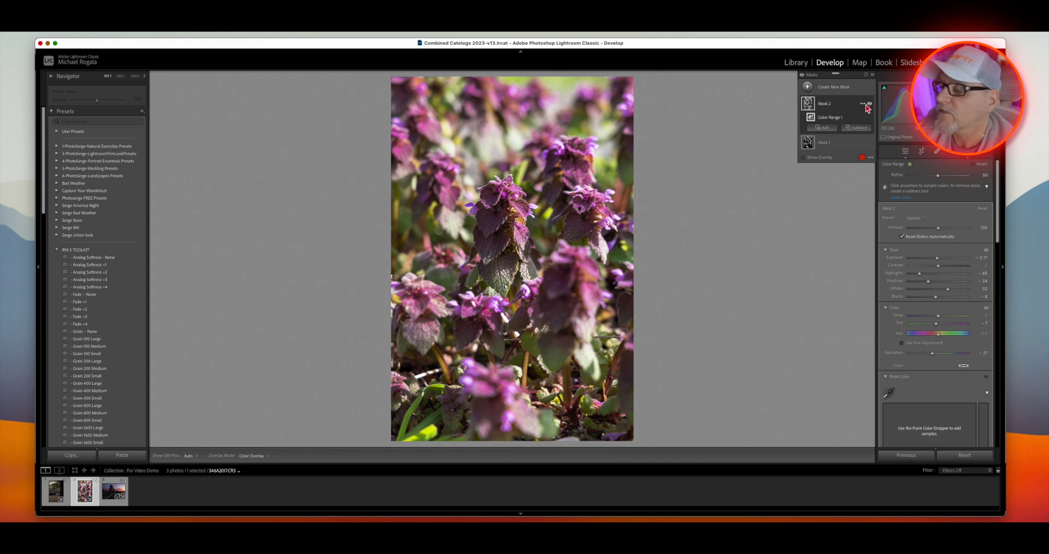
{"action": "left_click", "coordinate": [870, 104]}
{"action": "left_click", "coordinate": [869, 104]}
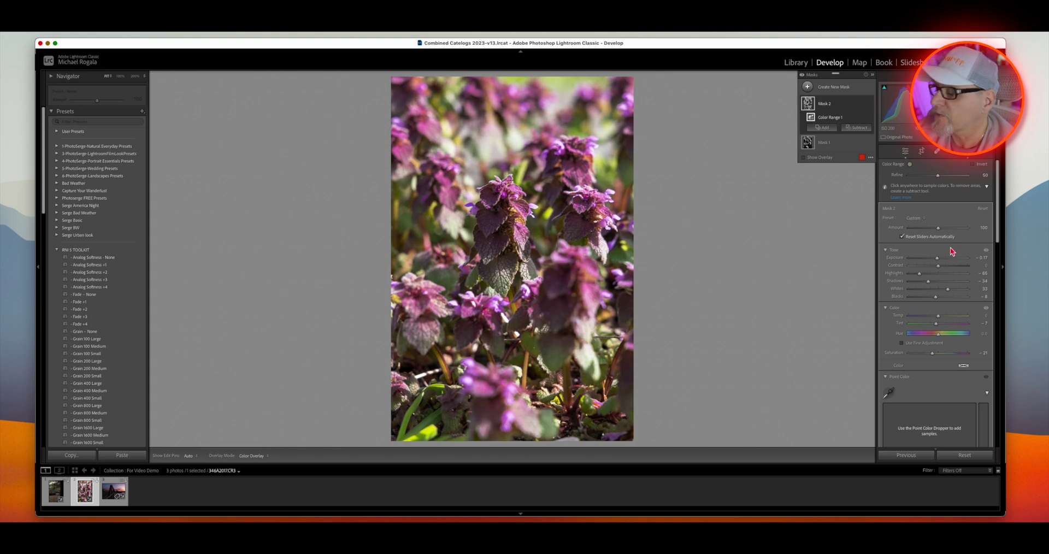
- Set the green mask's shadows to 41, highlights to about -72 and whites to about 17, comparing the photo with all masks off and on
{"action": "left_click_drag", "start_coordinate": [927, 282], "coordinate": [949, 282]}
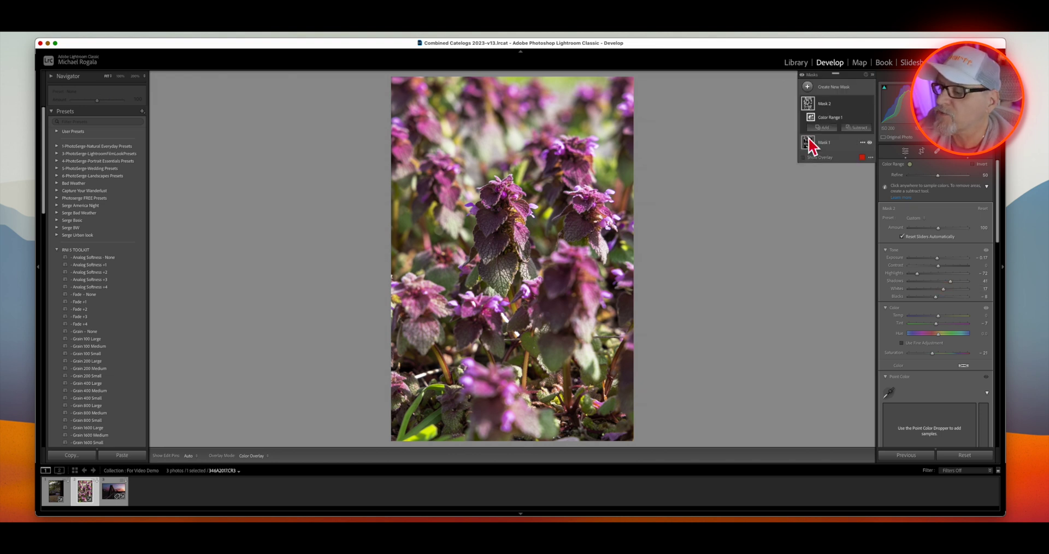
{"action": "left_click", "coordinate": [802, 77]}
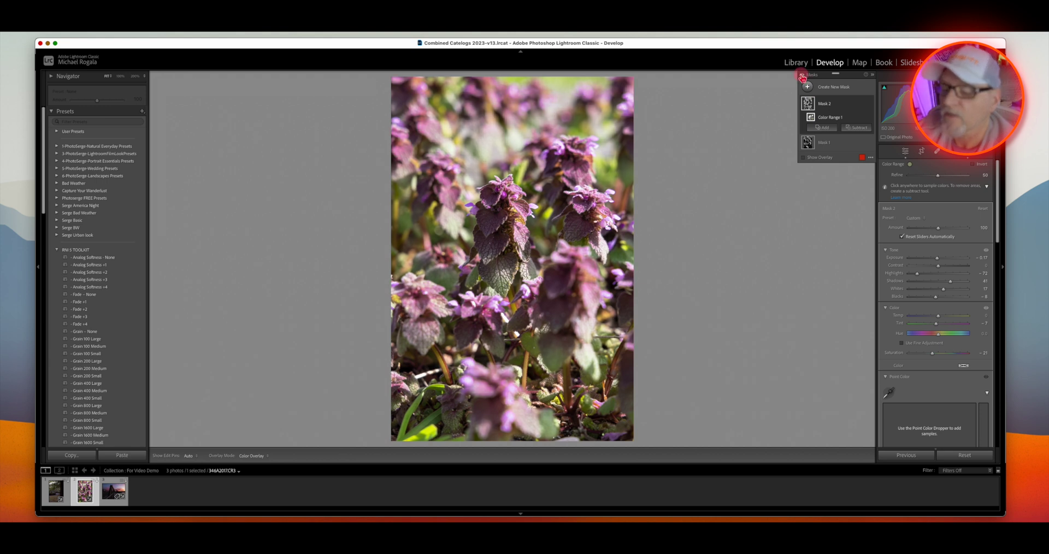
{"action": "left_click", "coordinate": [802, 77]}
{"action": "left_click", "coordinate": [802, 77]}
{"action": "left_click", "coordinate": [802, 77]}
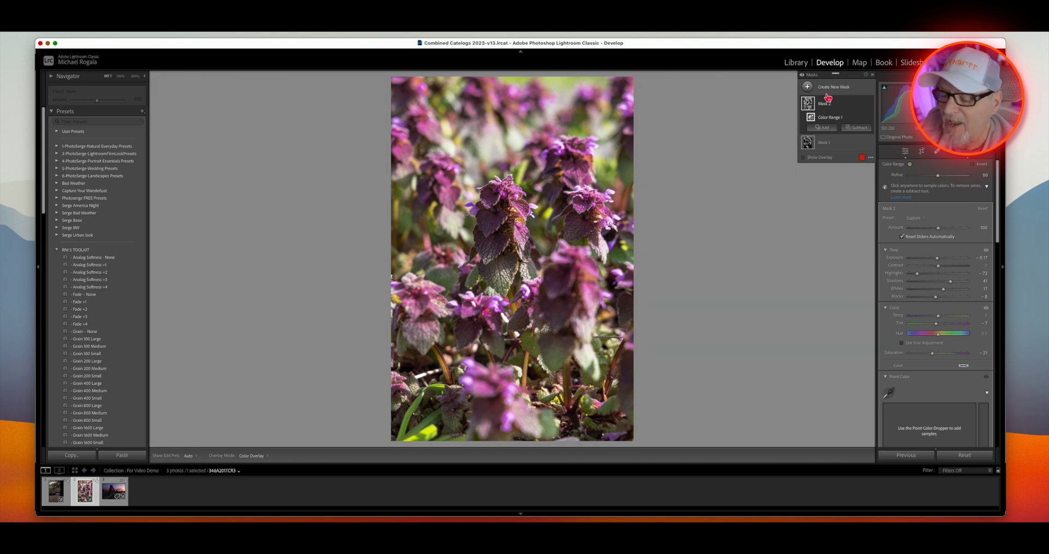
{"action": "left_click", "coordinate": [938, 266]}
{"action": "mouse_move", "coordinate": [938, 267]}
{"action": "left_mouse_down"}
{"action": "mouse_move", "coordinate": [959, 271]}
{"action": "mouse_move", "coordinate": [926, 275]}
{"action": "mouse_move", "coordinate": [940, 273]}
{"action": "left_mouse_up"}
{"action": "double_click", "coordinate": [940, 267]}
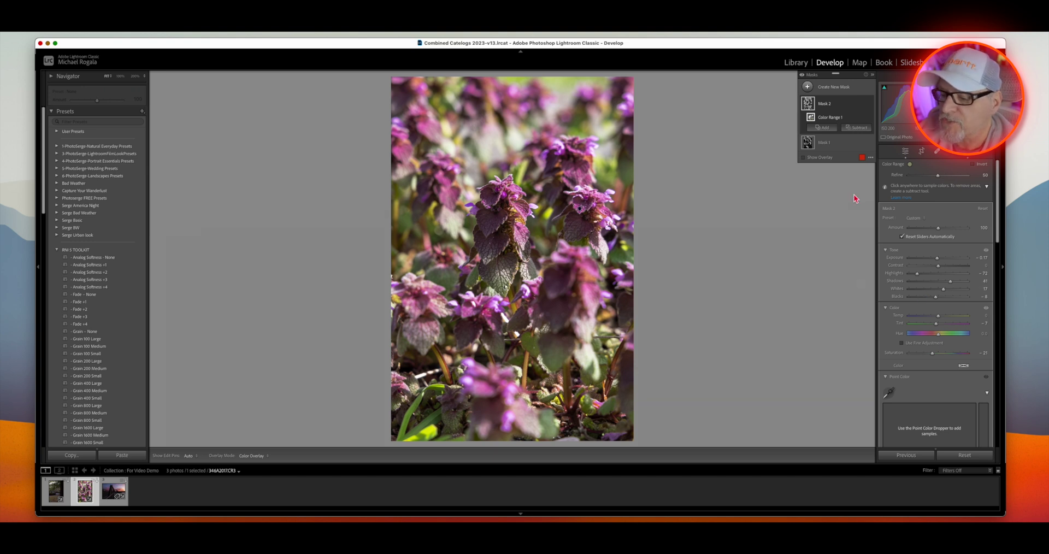
- Switch to the sunset bridge photo and straighten it with a crop angle of about -0.58
{"action": "key", "text": "Right"}
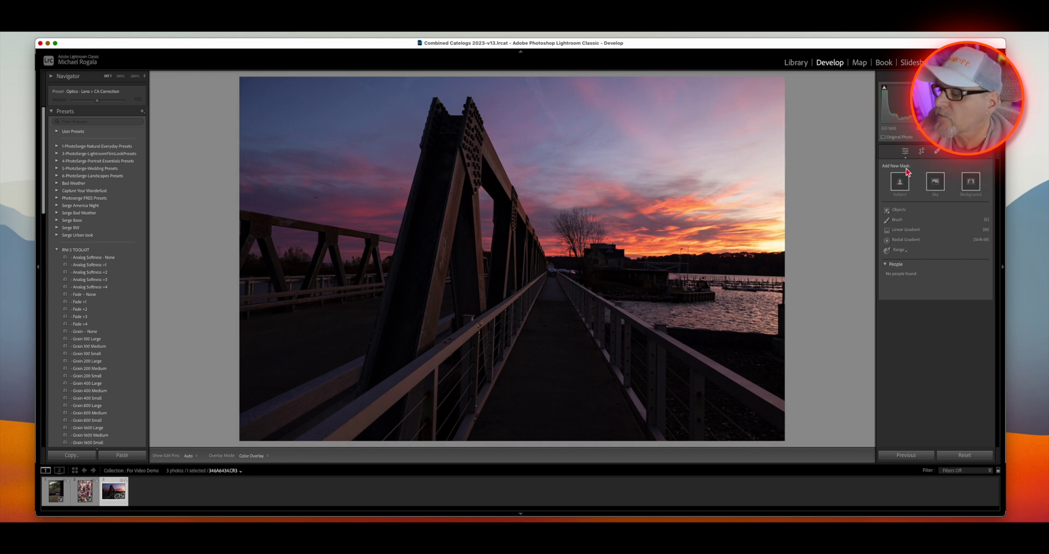
{"action": "left_click", "coordinate": [922, 152]}
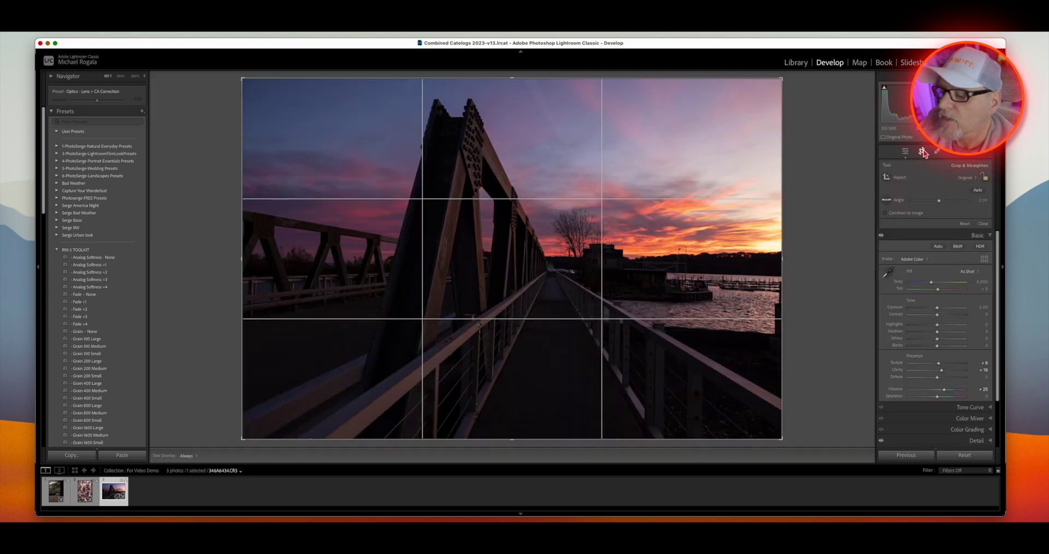
{"action": "left_click_drag", "start_coordinate": [939, 204], "coordinate": [940, 203]}
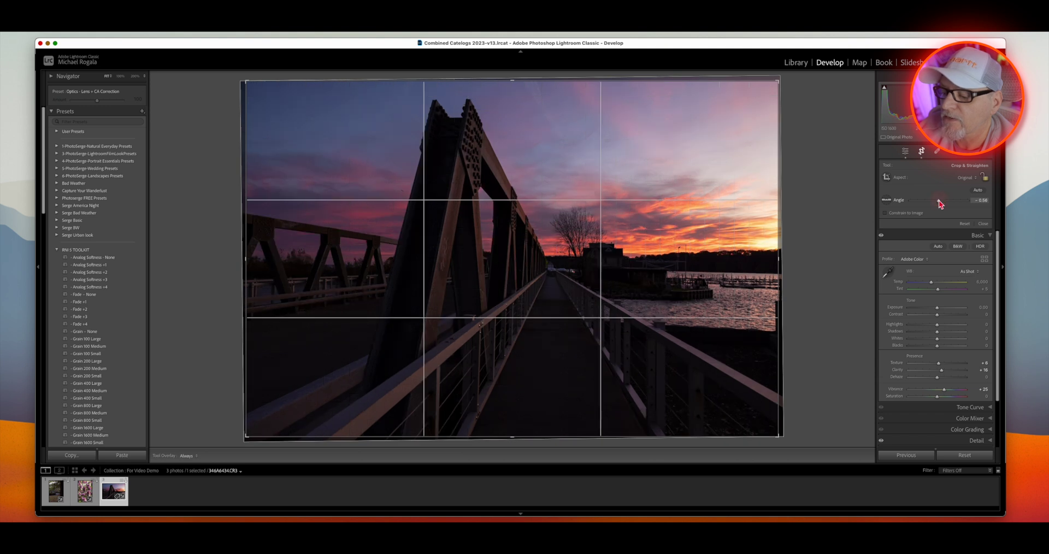
{"action": "left_click", "coordinate": [983, 223]}
{"action": "left_click", "coordinate": [922, 153]}
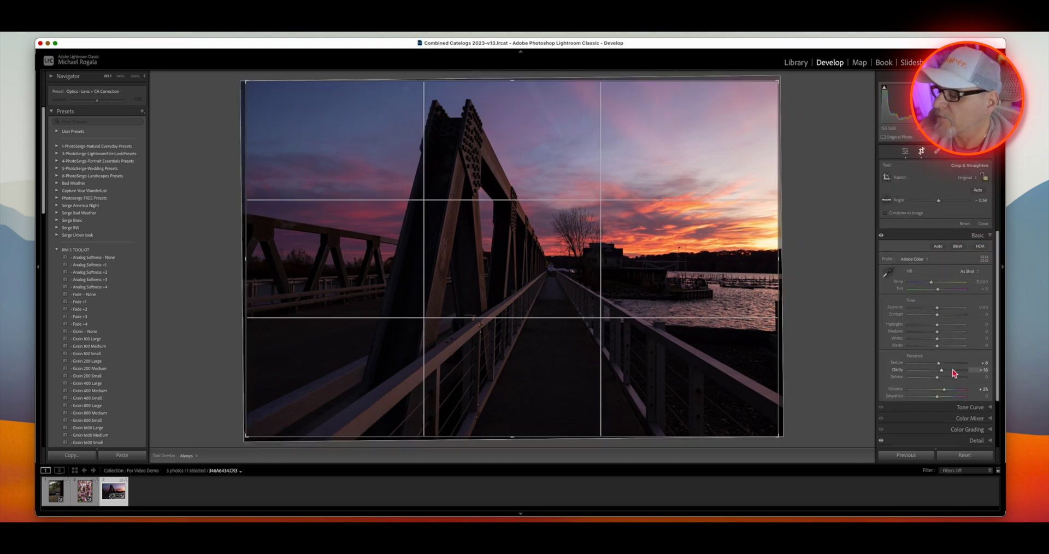
- Review the bridge photo's sharpening and noise reduction settings, and collapse them again
{"action": "scroll", "coordinate": [977, 354], "scroll_direction": "down", "scroll_amount": 3}
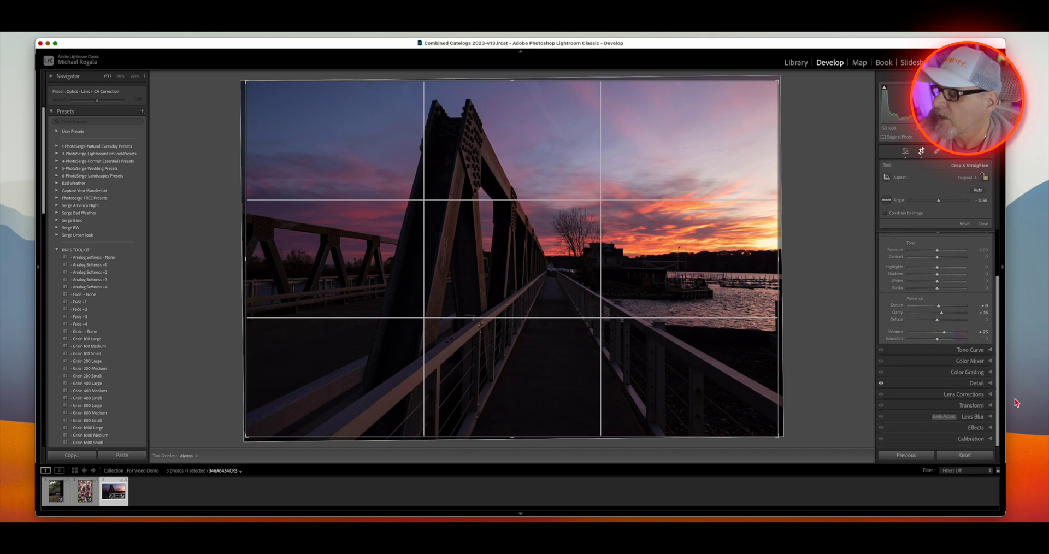
{"action": "left_click", "coordinate": [991, 384]}
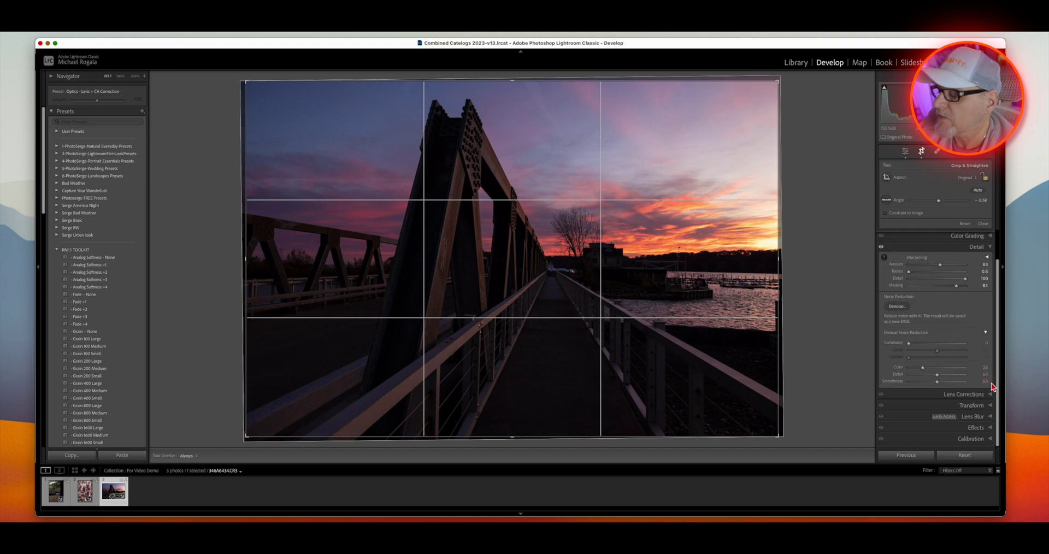
{"action": "left_click", "coordinate": [983, 246]}
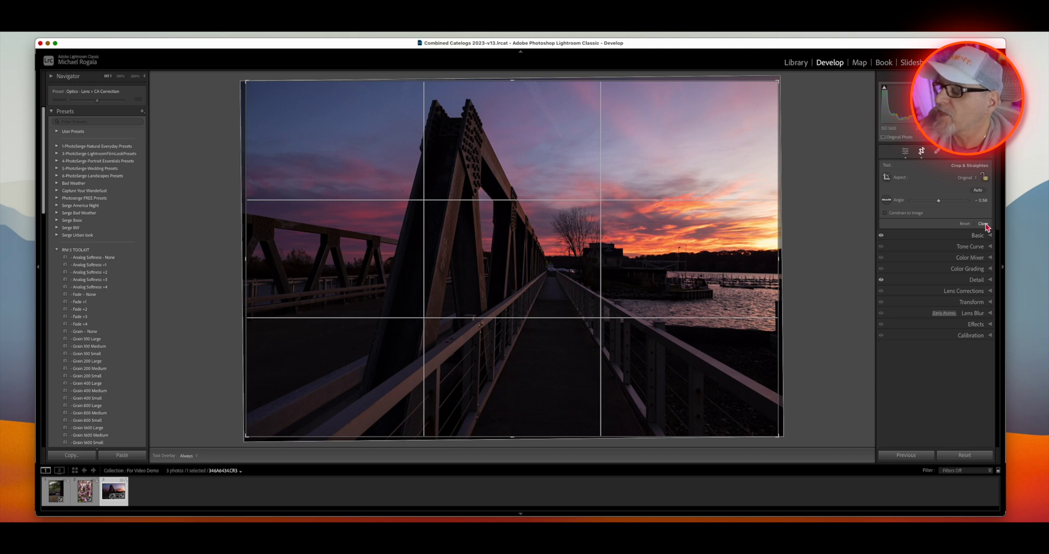
- Finish the crop and add a luminance range mask sampled from the sky beside the bridge, shifting its range to about 52–72 with feathered edges
{"action": "left_click", "coordinate": [983, 223]}
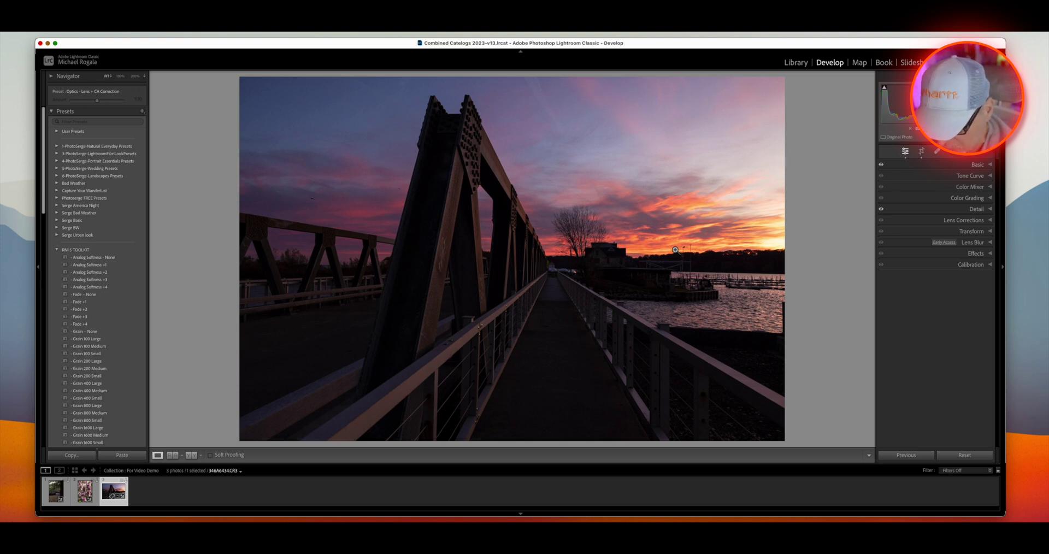
{"action": "key", "text": "shift+q"}
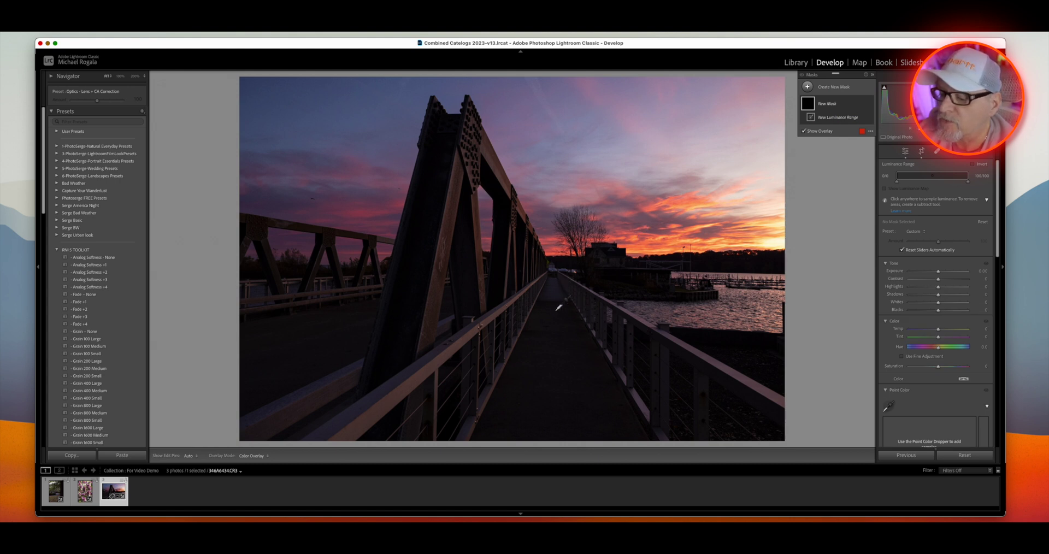
{"action": "left_click", "coordinate": [615, 262]}
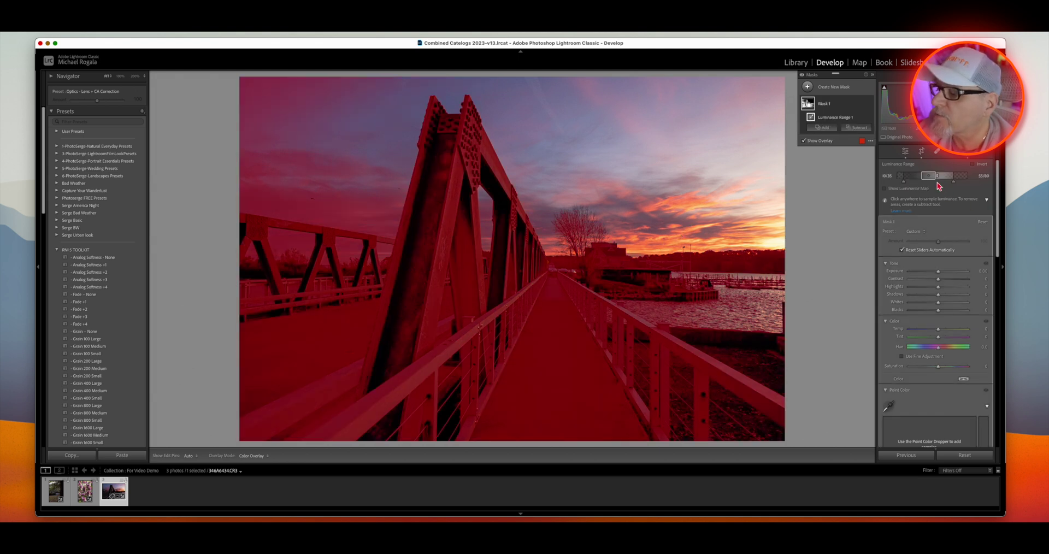
{"action": "left_click_drag", "start_coordinate": [931, 178], "coordinate": [940, 180]}
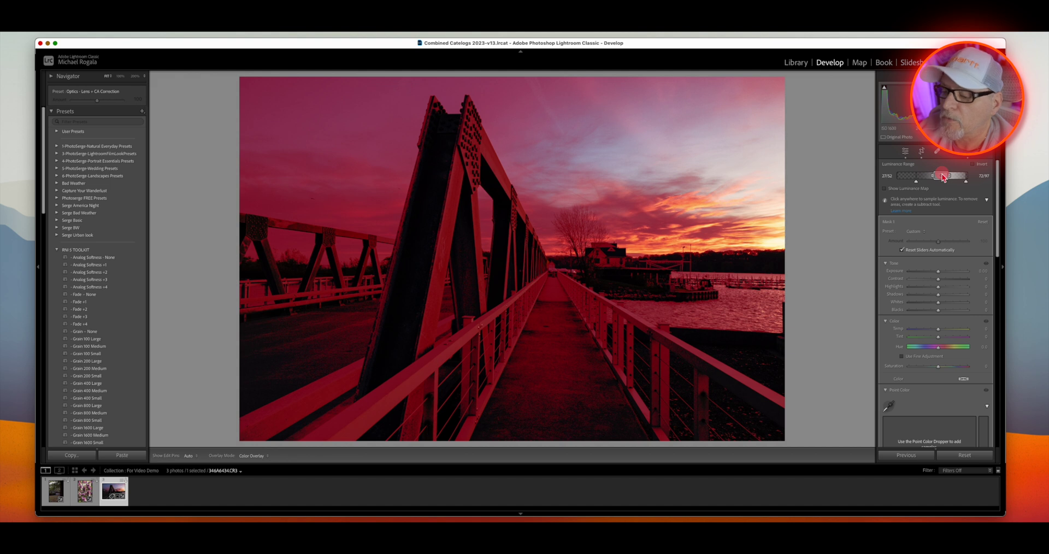
{"action": "left_click_drag", "start_coordinate": [943, 177], "coordinate": [943, 178]}
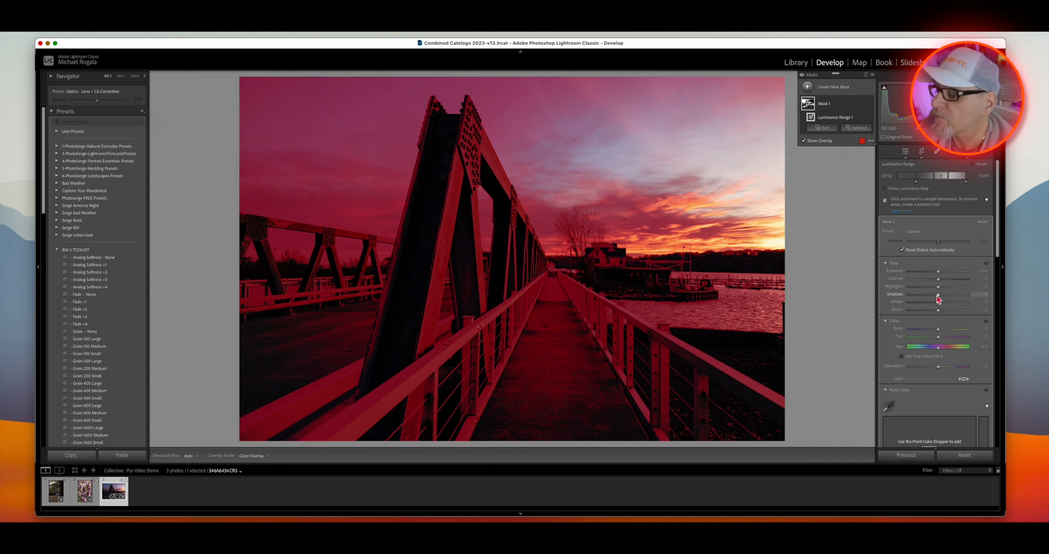
- Set the first mask's highlights to about -24, shadows to 60, whites to 32, blacks to -7, temp to 20, tint to 5 and saturation to 1
{"action": "mouse_move", "coordinate": [939, 299]}
{"action": "left_mouse_down"}
{"action": "mouse_move", "coordinate": [955, 289]}
{"action": "mouse_move", "coordinate": [932, 291]}
{"action": "left_mouse_up"}
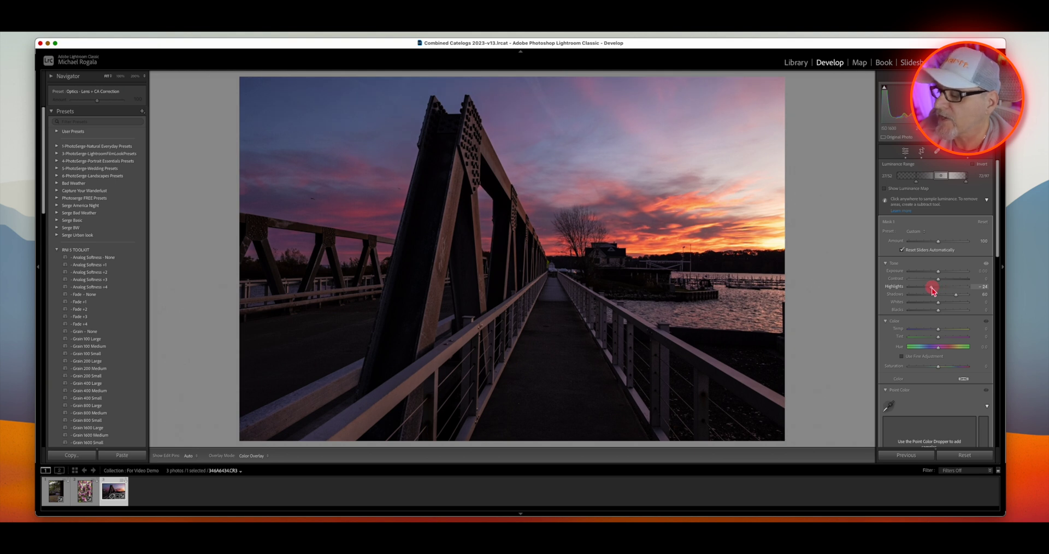
{"action": "left_click_drag", "start_coordinate": [932, 291], "coordinate": [932, 291]}
{"action": "scroll", "coordinate": [944, 296], "scroll_direction": "down", "scroll_amount": 1}
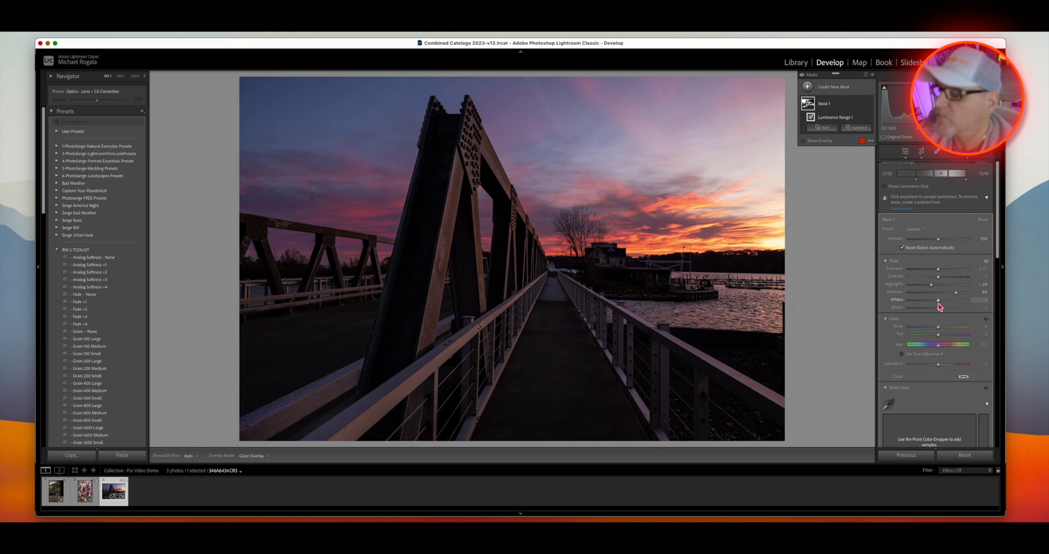
{"action": "left_click_drag", "start_coordinate": [937, 300], "coordinate": [937, 367]}
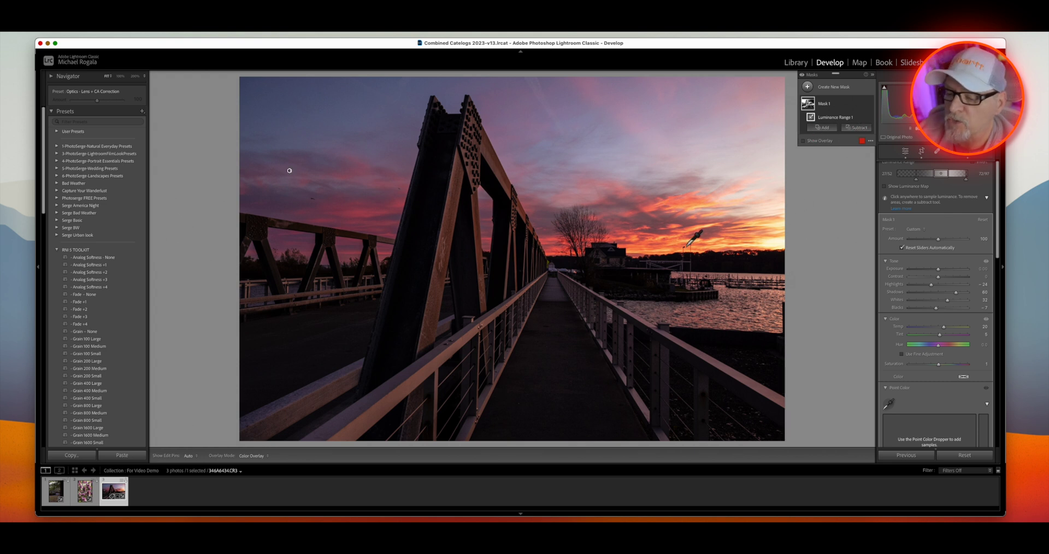
- Subtract the sky from the first mask and set its highlights to about 14, shadows to about 71 and whites to about 68
{"action": "left_click", "coordinate": [855, 130]}
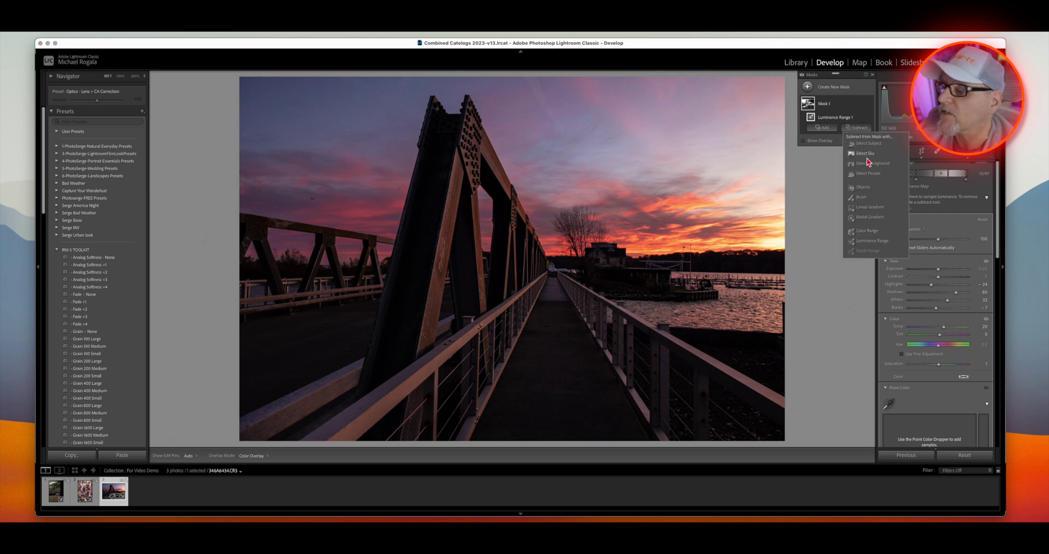
{"action": "left_click", "coordinate": [866, 158]}
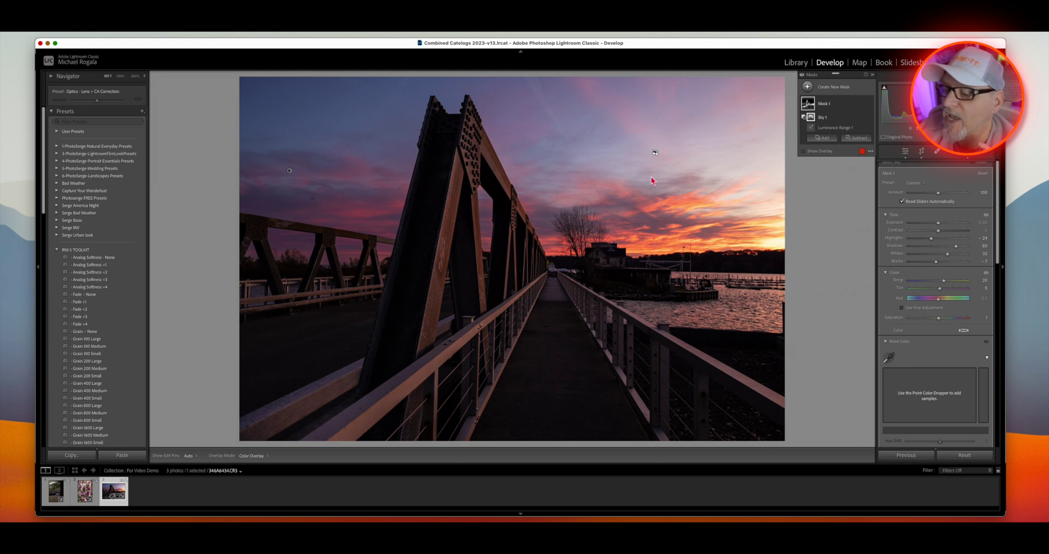
{"action": "mouse_move", "coordinate": [656, 155]}
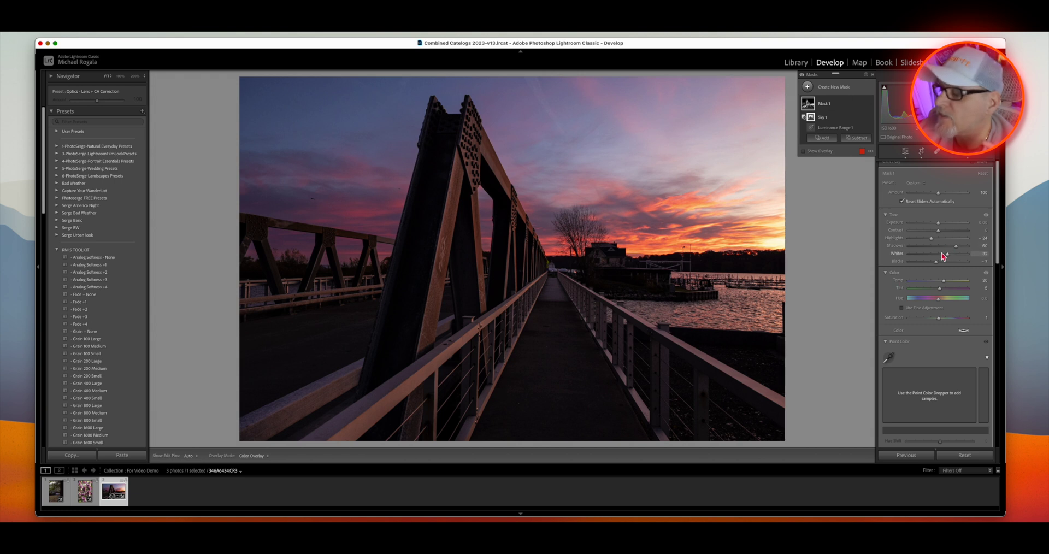
{"action": "left_click_drag", "start_coordinate": [930, 242], "coordinate": [959, 253]}
{"action": "left_click_drag", "start_coordinate": [958, 245], "coordinate": [960, 248]}
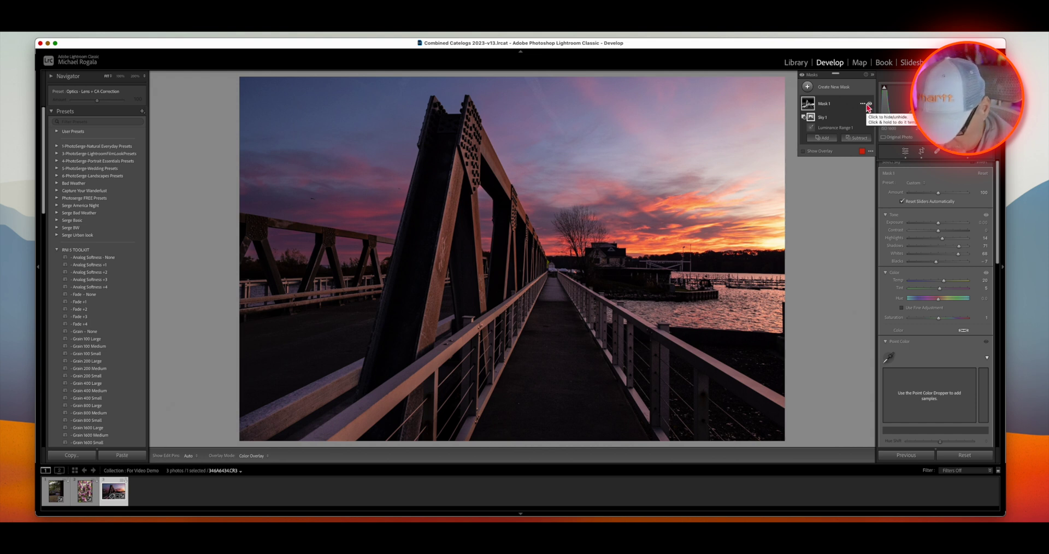
- Add a luminance range mask for the bridge's darkest tones, with shadows at about 50, whites at 21 and blacks at about -1
{"action": "key", "text": "shift+q"}
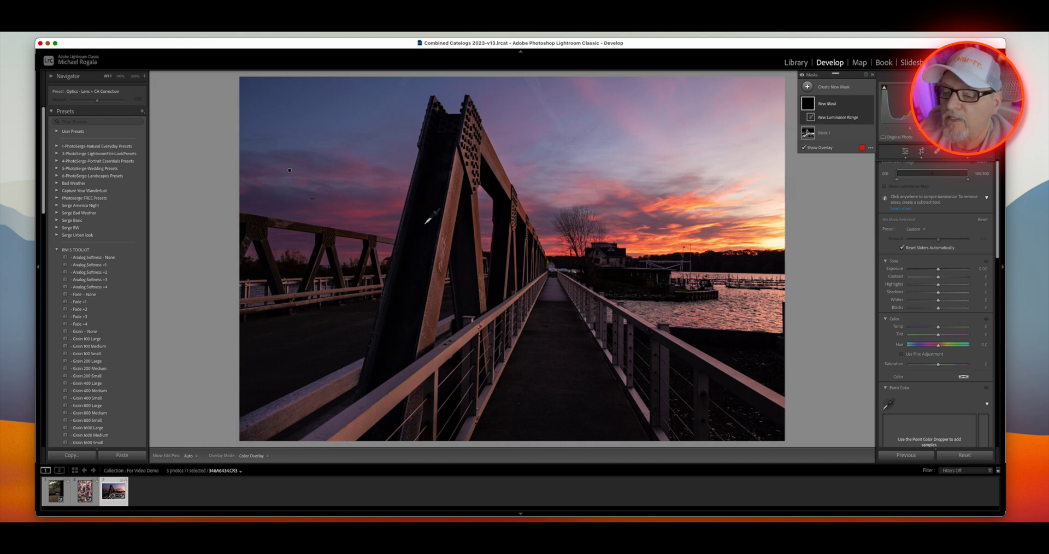
{"action": "left_click", "coordinate": [425, 223]}
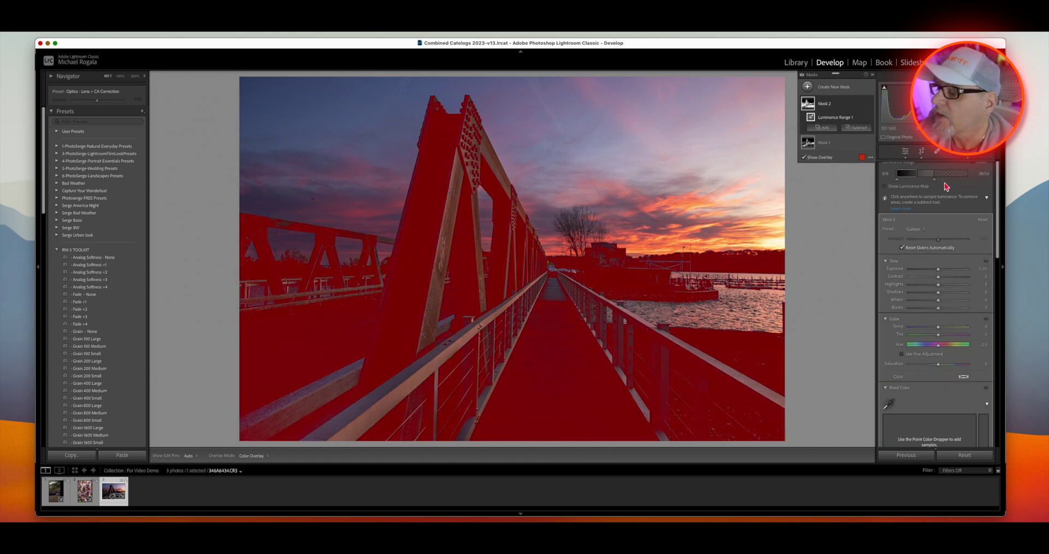
{"action": "left_click_drag", "start_coordinate": [933, 179], "coordinate": [921, 184]}
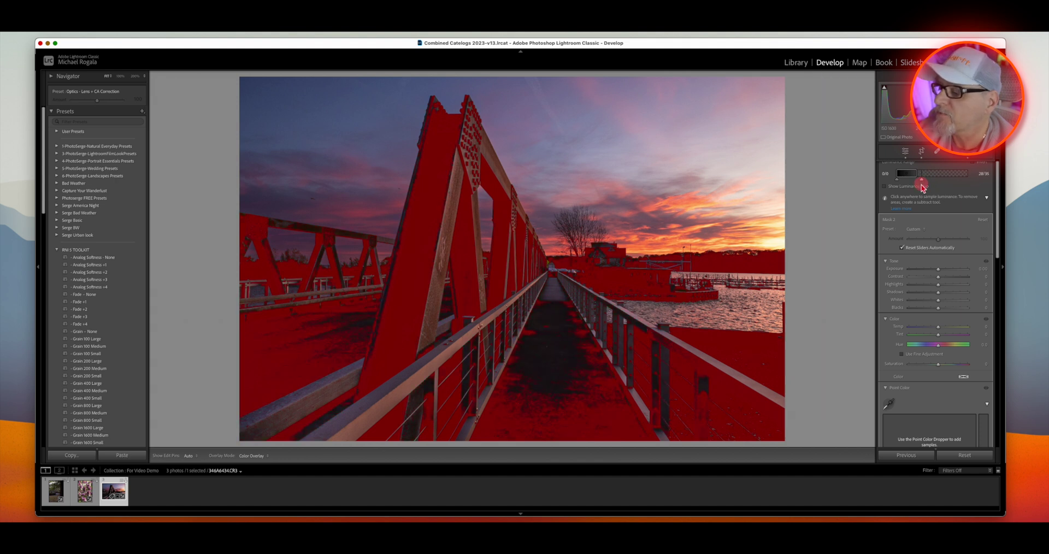
{"action": "left_click_drag", "start_coordinate": [923, 188], "coordinate": [922, 187]}
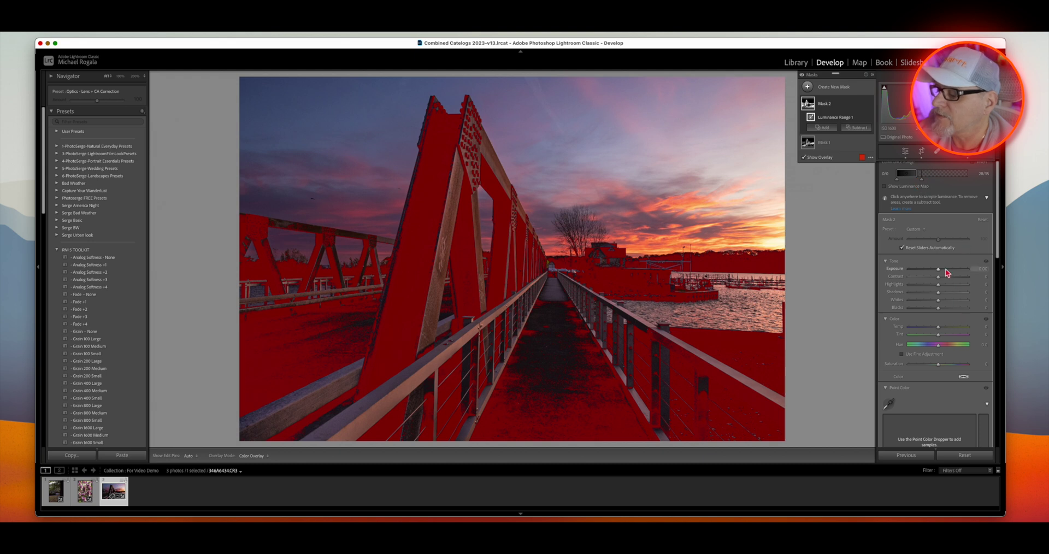
{"action": "mouse_move", "coordinate": [939, 293]}
{"action": "left_mouse_down"}
{"action": "mouse_move", "coordinate": [954, 292]}
{"action": "mouse_move", "coordinate": [940, 309]}
{"action": "left_mouse_up"}
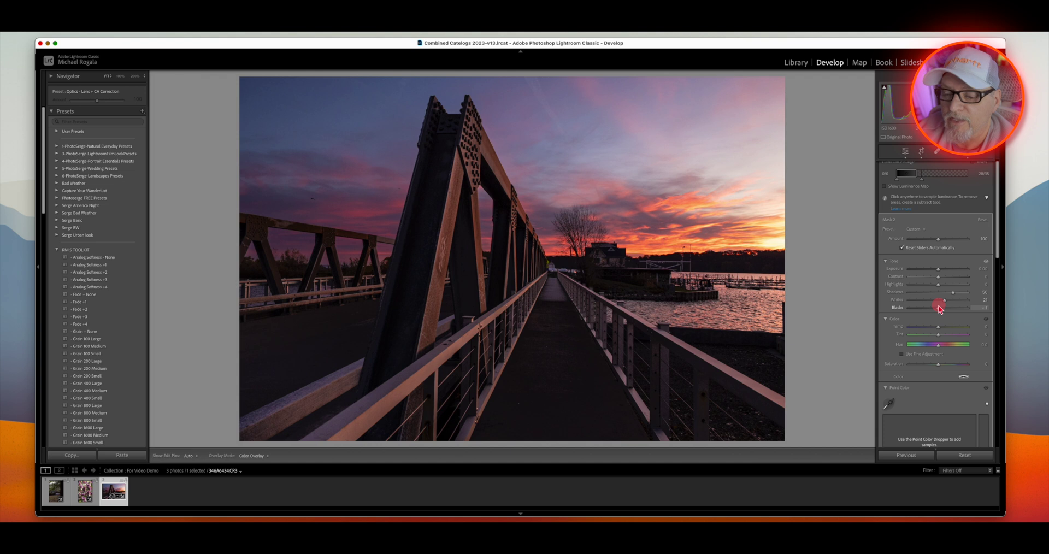
{"action": "left_click_drag", "start_coordinate": [940, 310], "coordinate": [941, 310]}
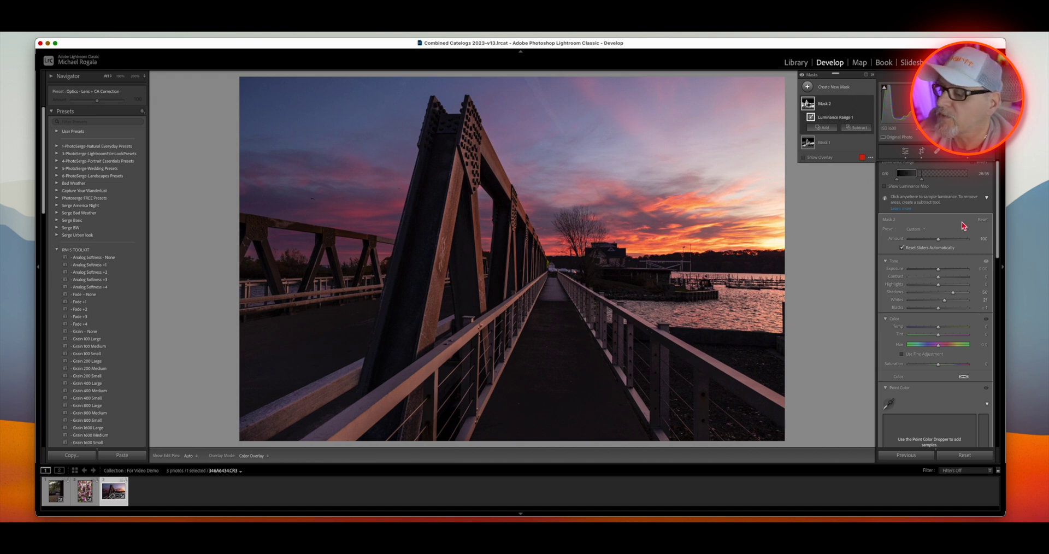
- Add a luminance range mask sampled from the bright sunset sky, with highlights about -24, shadows about 23, whites 27 and blacks -11
{"action": "left_click", "coordinate": [808, 87]}
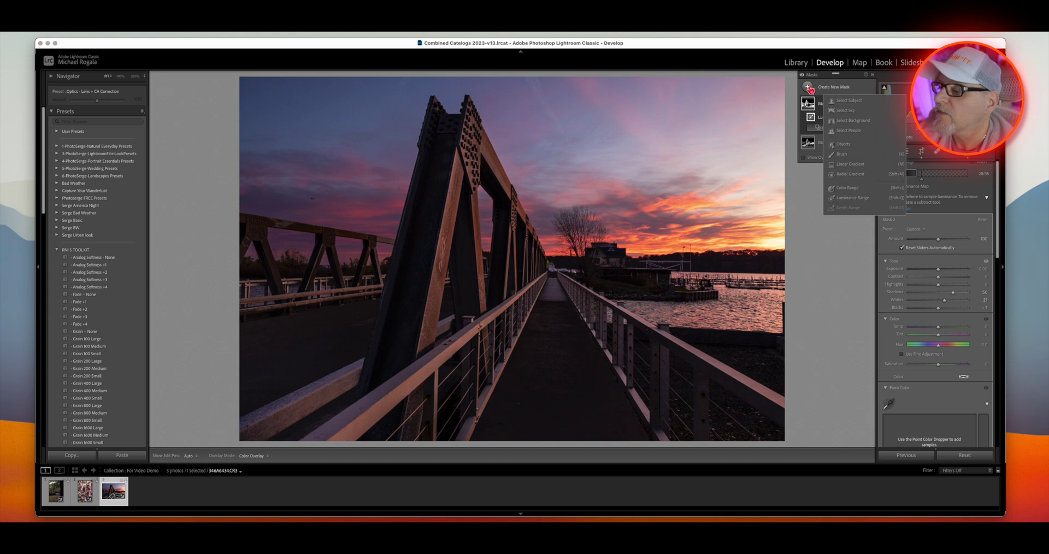
{"action": "left_click", "coordinate": [852, 202]}
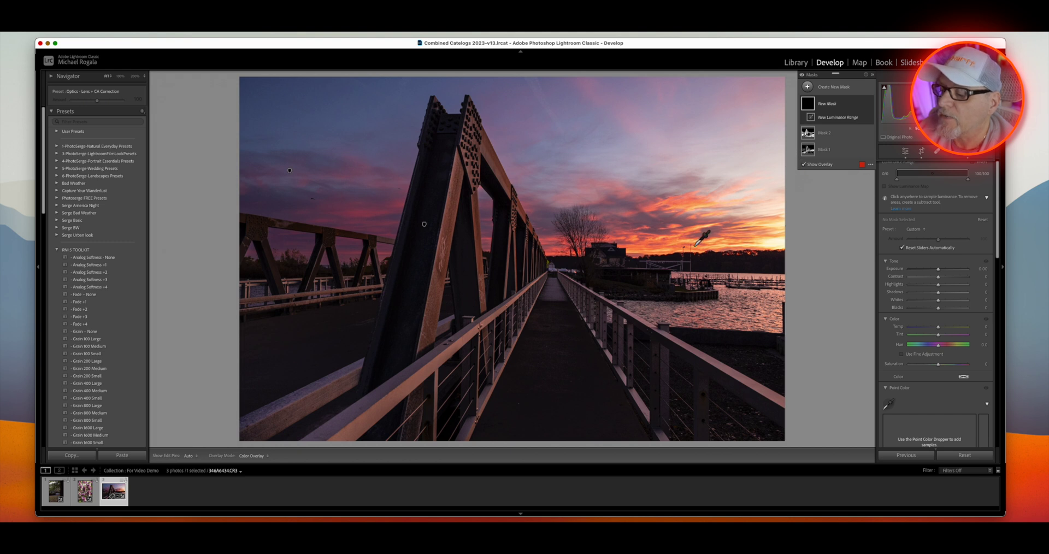
{"action": "left_click", "coordinate": [695, 227]}
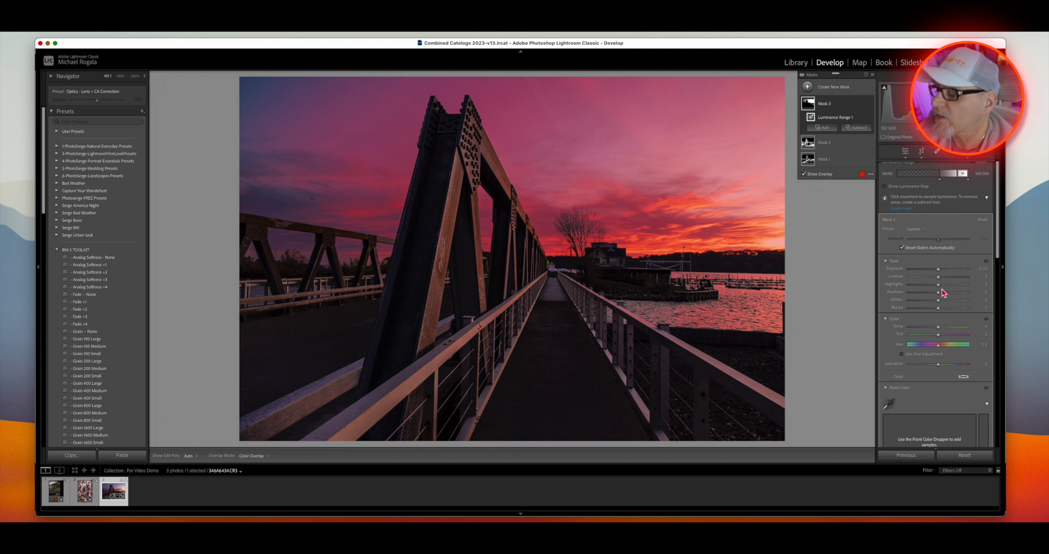
{"action": "left_click_drag", "start_coordinate": [939, 284], "coordinate": [934, 309]}
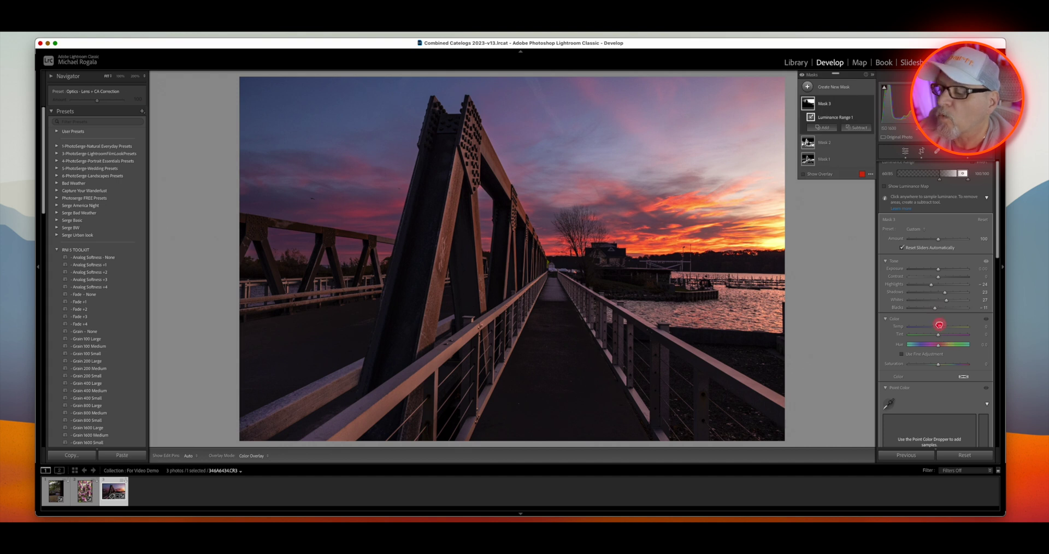
- Set the bright sky mask's temp and tint to 2, saturation to about 6, clarity to about 16 and texture to about -22
{"action": "left_click_drag", "start_coordinate": [938, 327], "coordinate": [939, 365]}
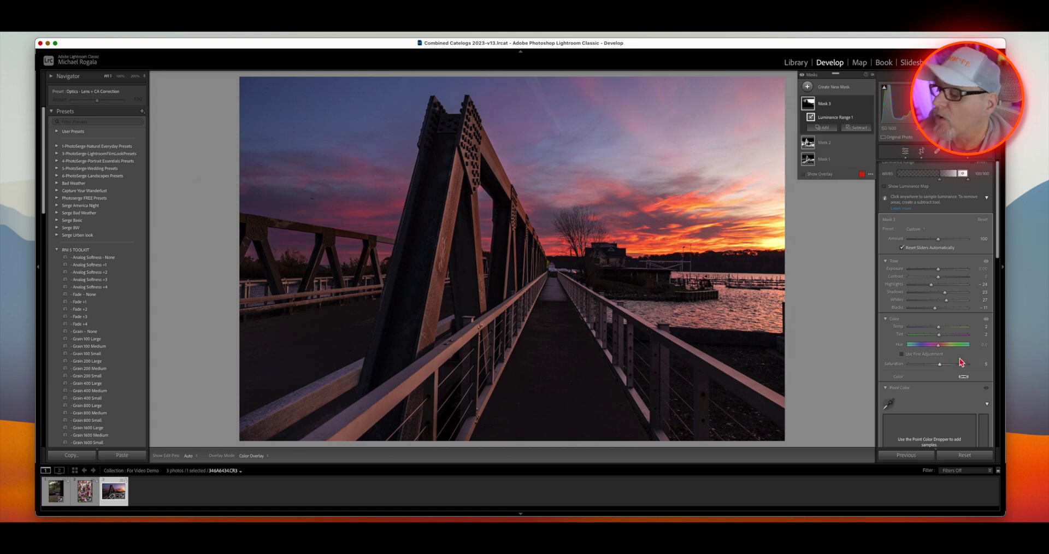
{"action": "scroll", "coordinate": [925, 388], "scroll_direction": "down", "scroll_amount": 10}
{"action": "scroll", "coordinate": [925, 389], "scroll_direction": "down", "scroll_amount": 5}
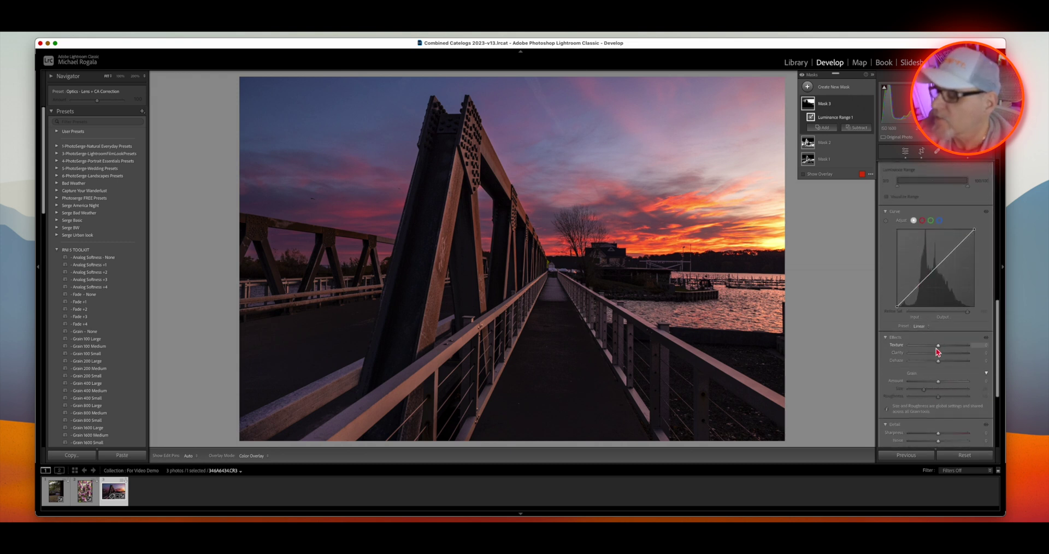
{"action": "mouse_move", "coordinate": [937, 354]}
{"action": "left_mouse_down"}
{"action": "mouse_move", "coordinate": [945, 356]}
{"action": "mouse_move", "coordinate": [933, 348]}
{"action": "left_mouse_up"}
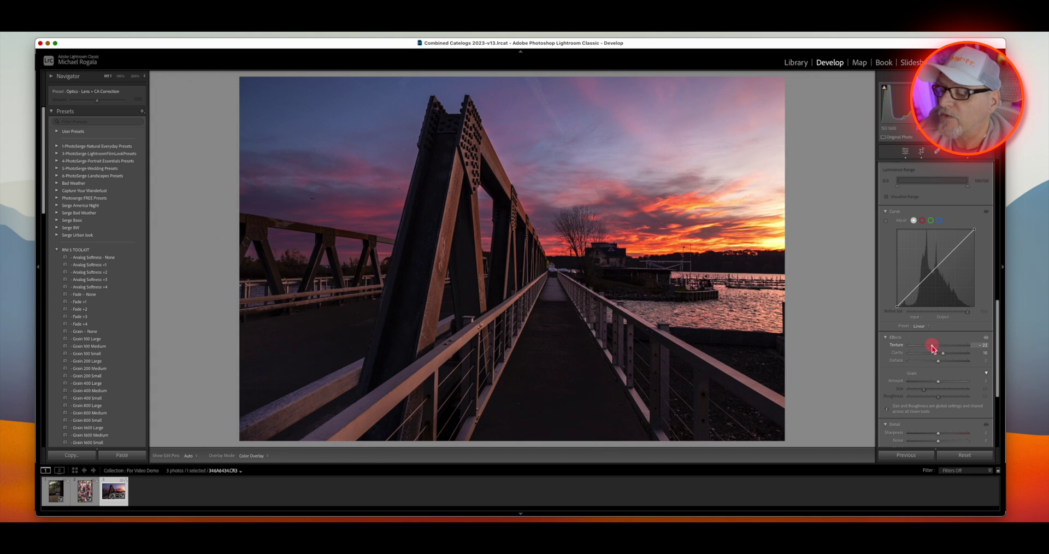
{"action": "left_click_drag", "start_coordinate": [932, 348], "coordinate": [932, 348]}
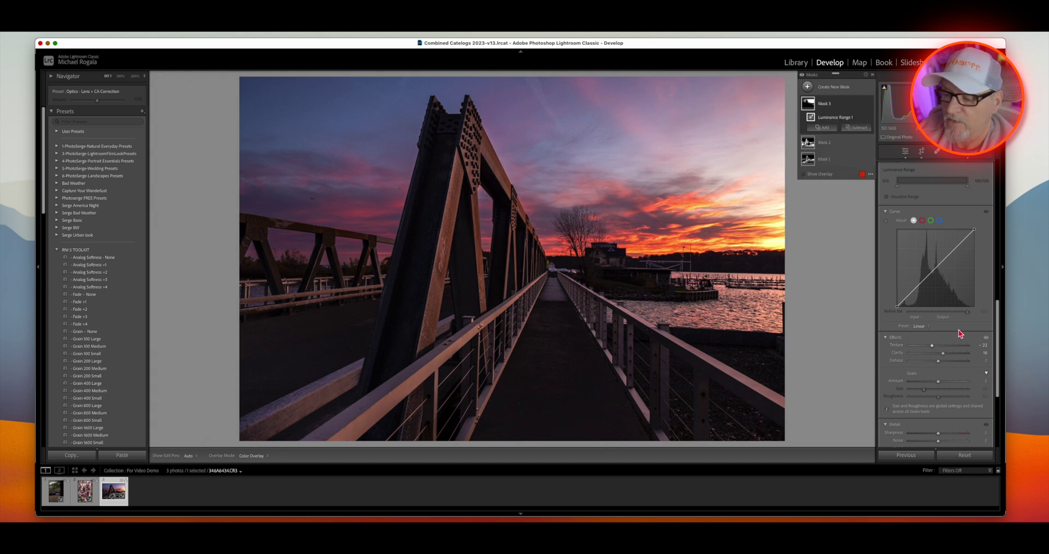
{"action": "scroll", "coordinate": [957, 339], "scroll_direction": "up", "scroll_amount": 10}
{"action": "scroll", "coordinate": [957, 339], "scroll_direction": "up", "scroll_amount": 5}
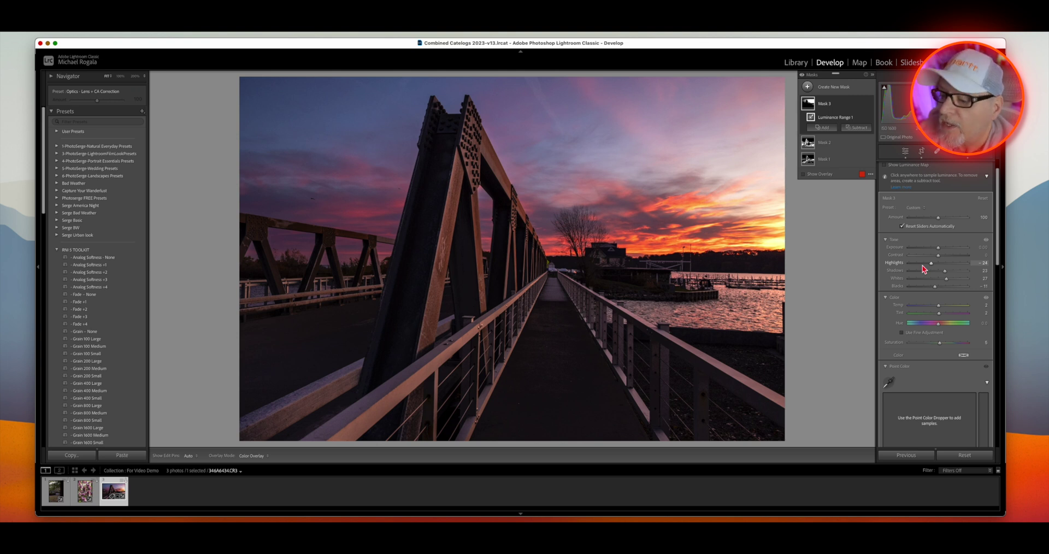
- Add a color range mask sampled from the red-orange sunset clouds and hide its overlay
{"action": "key", "text": "shift+j"}
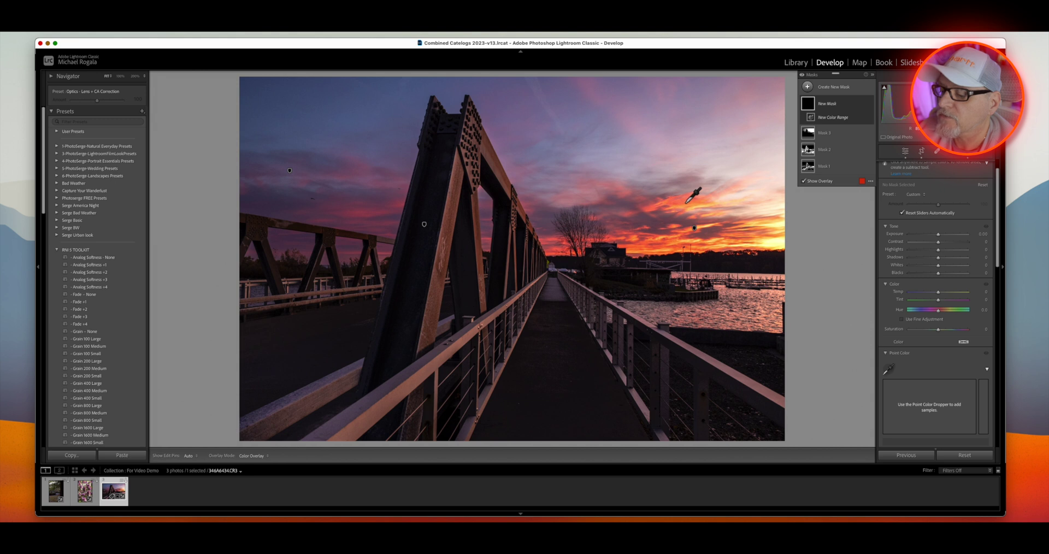
{"action": "left_click", "coordinate": [687, 202]}
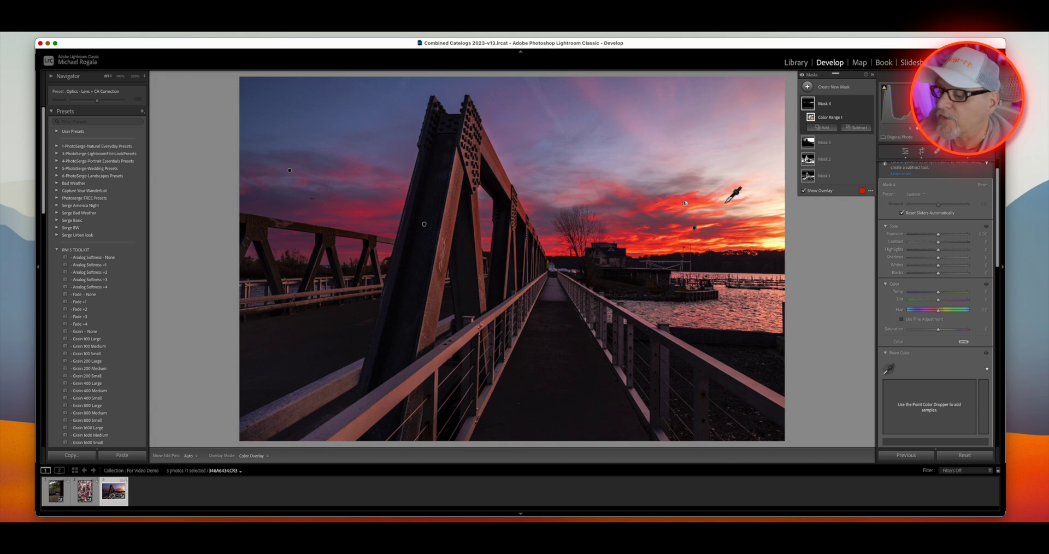
{"action": "left_click", "coordinate": [803, 191]}
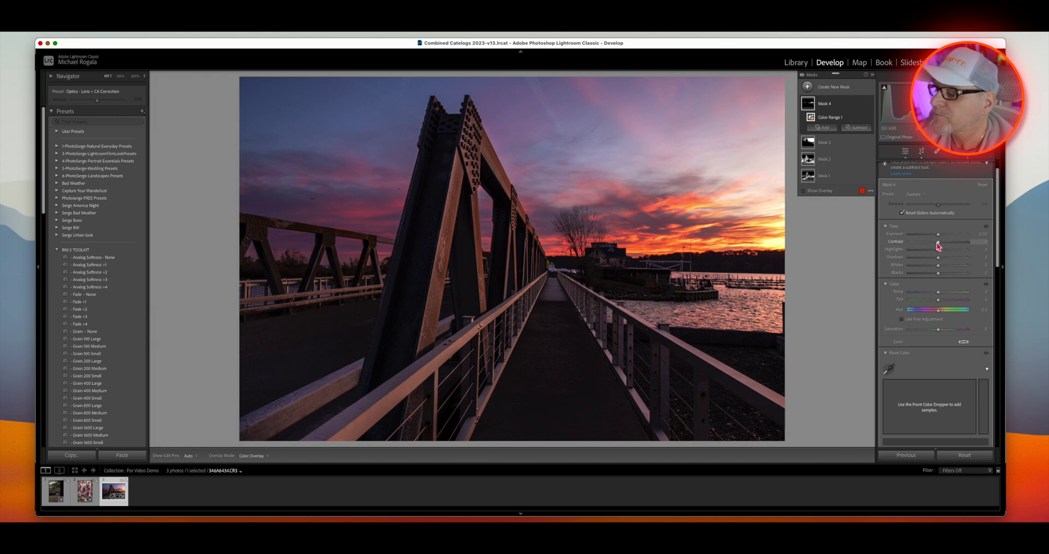
- Set the cloud mask's highlights to about -4, shadows to 22, whites to about 10, blacks to about -10, temp to 2 and saturation to about -15
{"action": "mouse_move", "coordinate": [938, 255]}
{"action": "left_mouse_down"}
{"action": "mouse_move", "coordinate": [952, 257]}
{"action": "mouse_move", "coordinate": [936, 275]}
{"action": "left_mouse_up"}
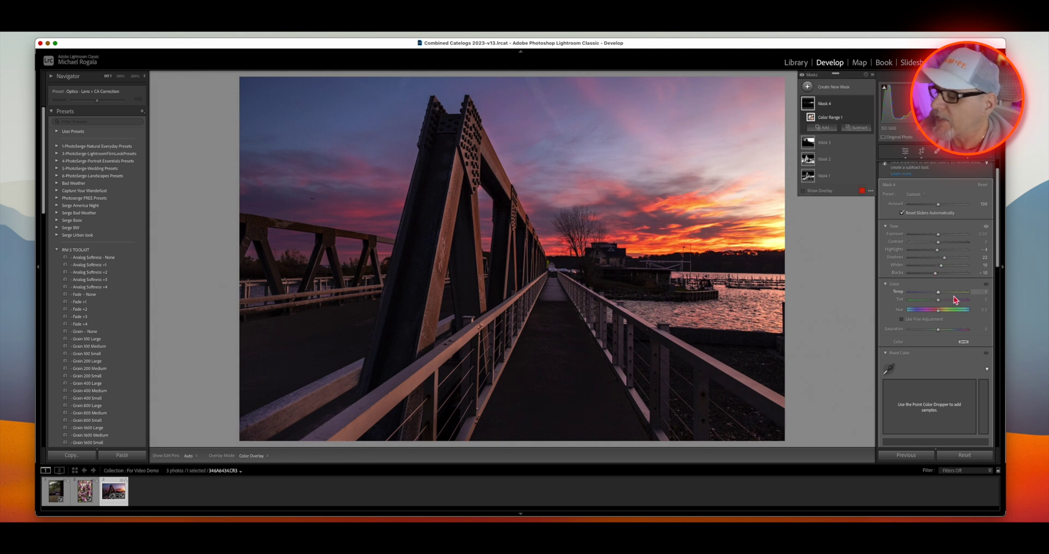
{"action": "left_click_drag", "start_coordinate": [941, 292], "coordinate": [938, 293]}
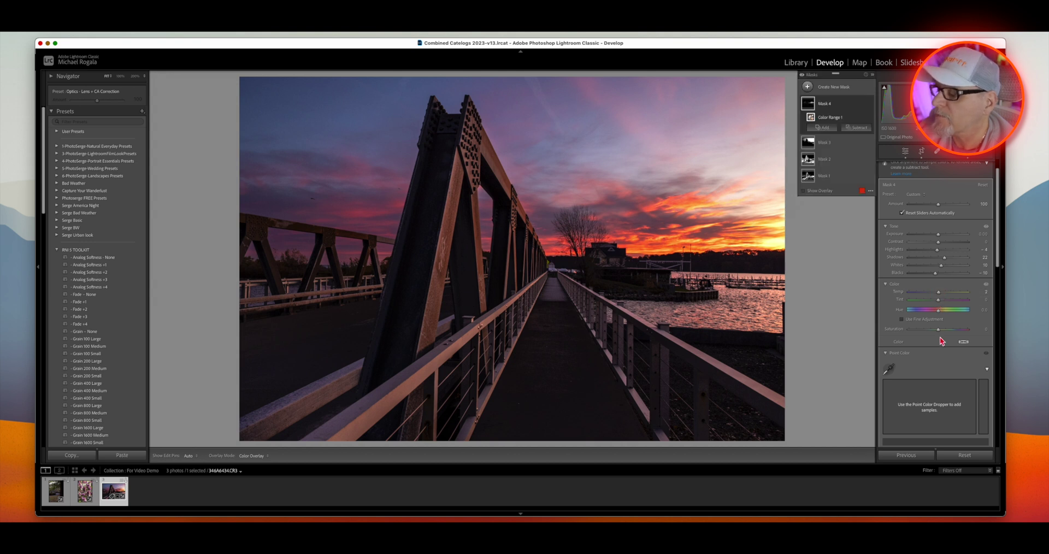
{"action": "left_click_drag", "start_coordinate": [938, 331], "coordinate": [935, 331]}
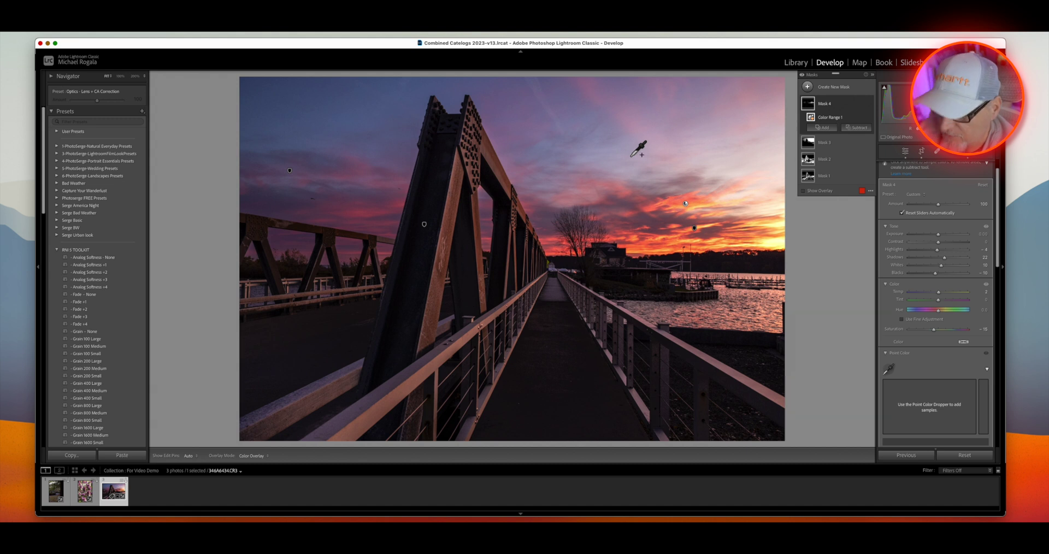
- Add another color range mask sampled from the blue-purple upper sky
{"action": "key", "text": "shift+j"}
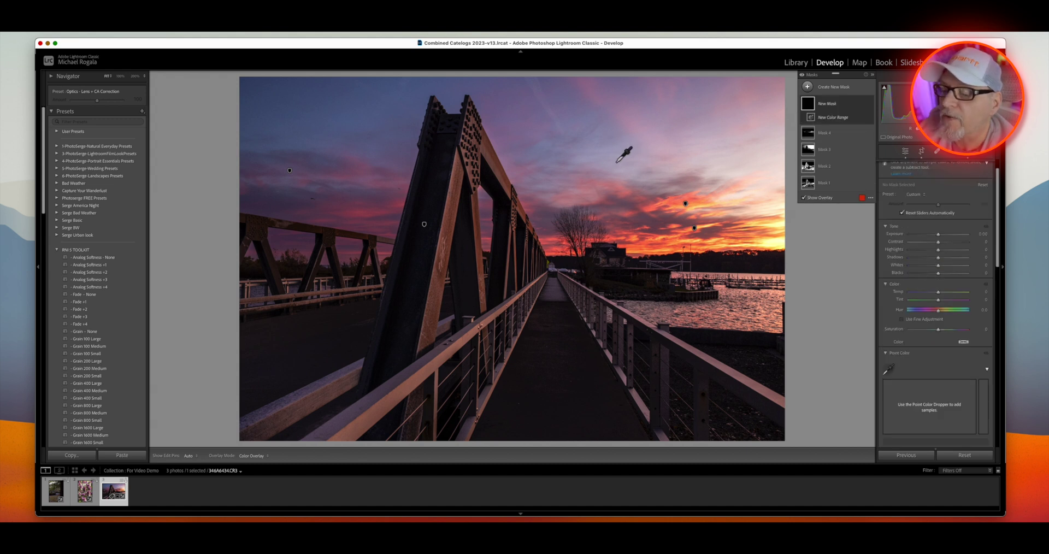
{"action": "left_click", "coordinate": [617, 148]}
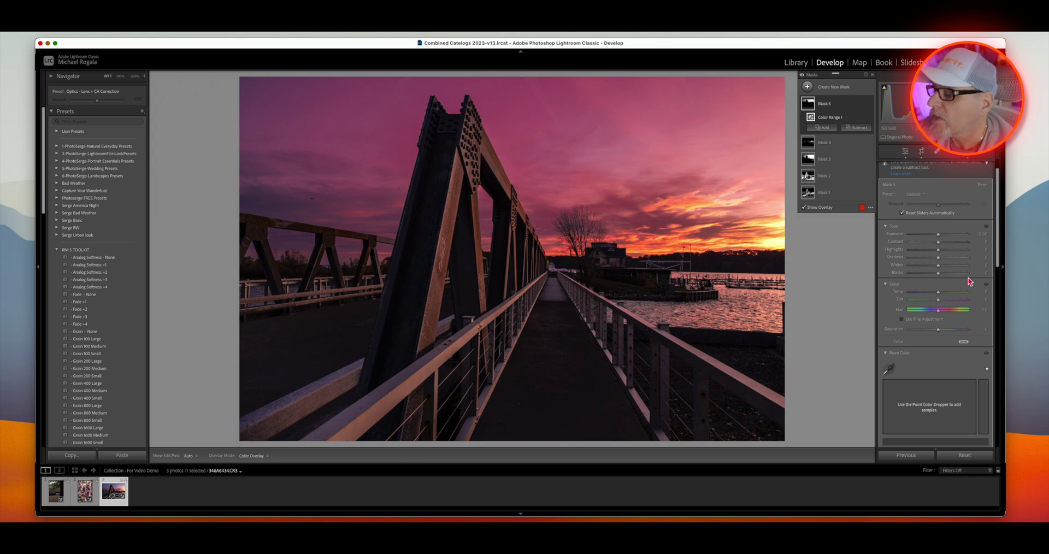
- Cool the blue-purple upper sky by setting its color range mask's temp to about -12
{"action": "left_click", "coordinate": [939, 295]}
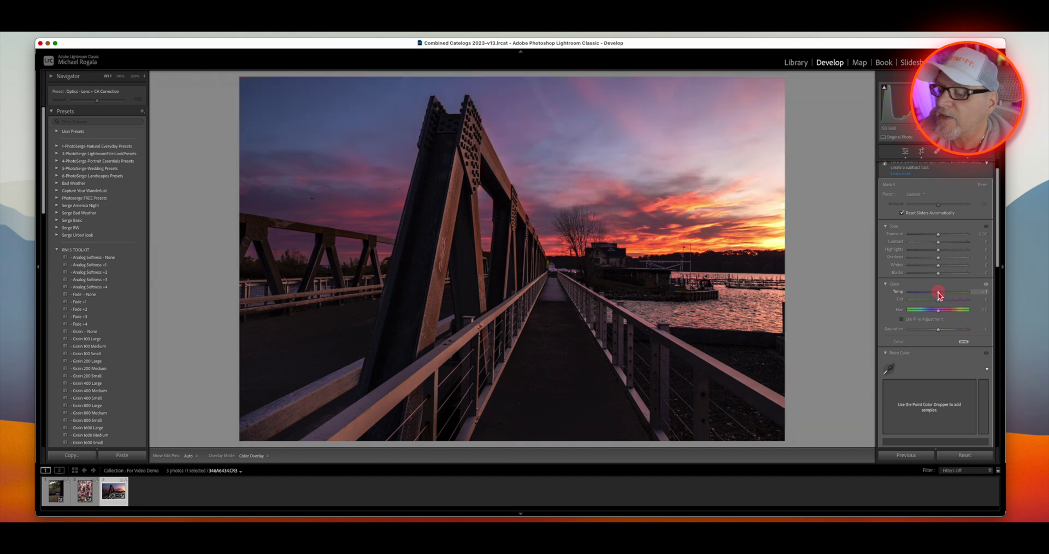
{"action": "left_click_drag", "start_coordinate": [938, 296], "coordinate": [934, 296]}
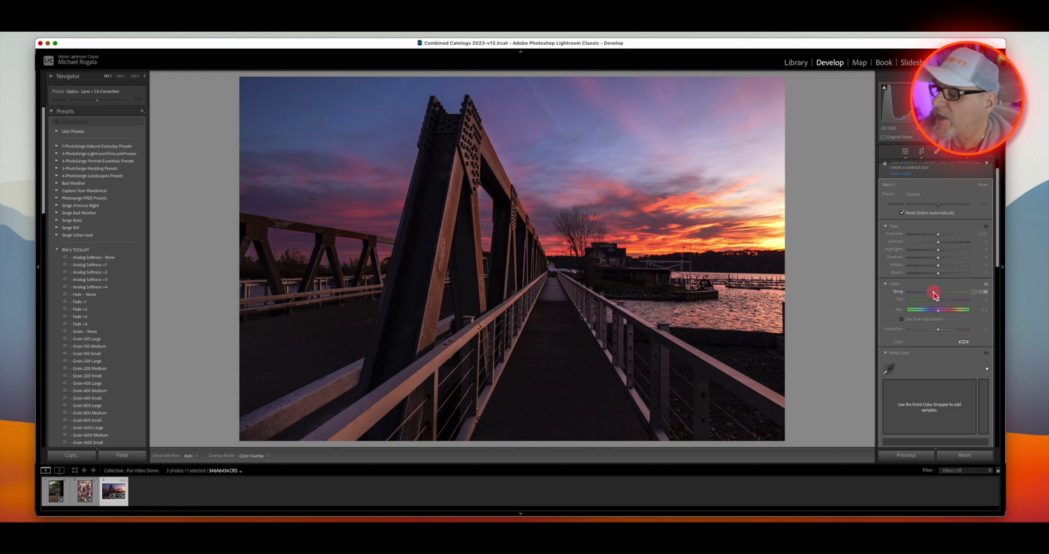
{"action": "left_click_drag", "start_coordinate": [934, 295], "coordinate": [936, 295]}
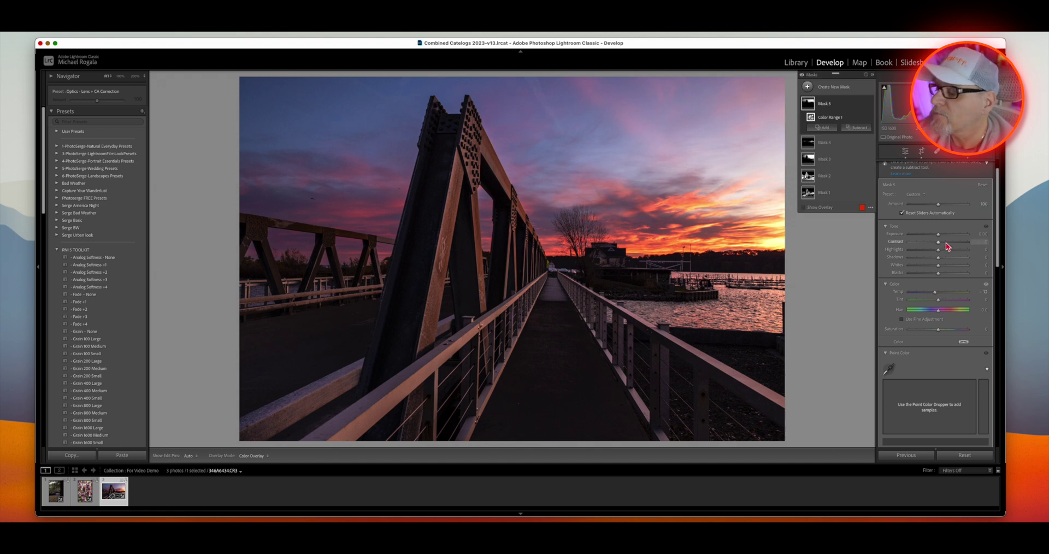
- Set the upper sky mask's highlights to about -8, shadows to about 20, whites to about 30, blacks to about -10 and saturation to about 8
{"action": "left_click_drag", "start_coordinate": [939, 251], "coordinate": [947, 267]}
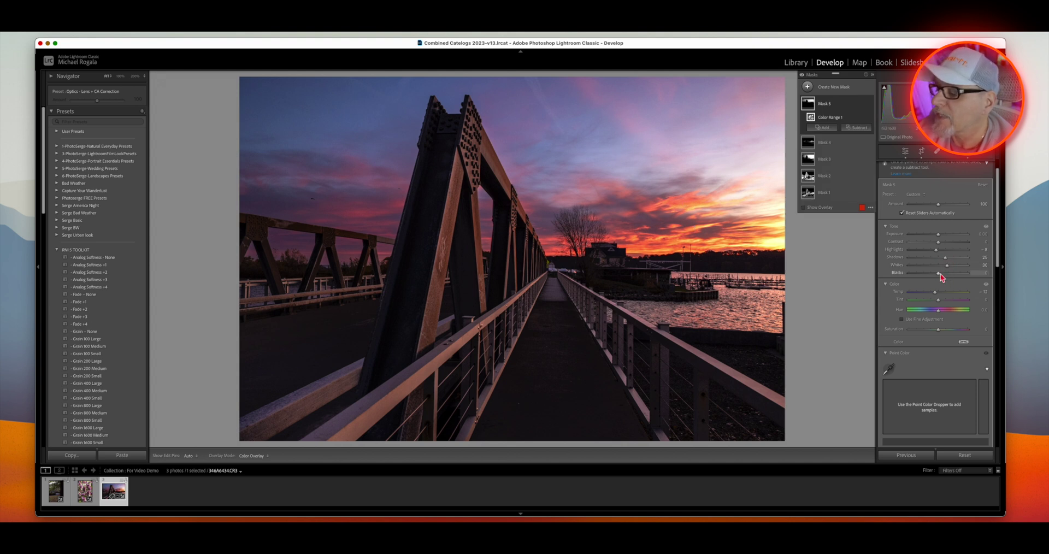
{"action": "left_click_drag", "start_coordinate": [939, 274], "coordinate": [936, 275]}
{"action": "left_click_drag", "start_coordinate": [935, 273], "coordinate": [938, 273]}
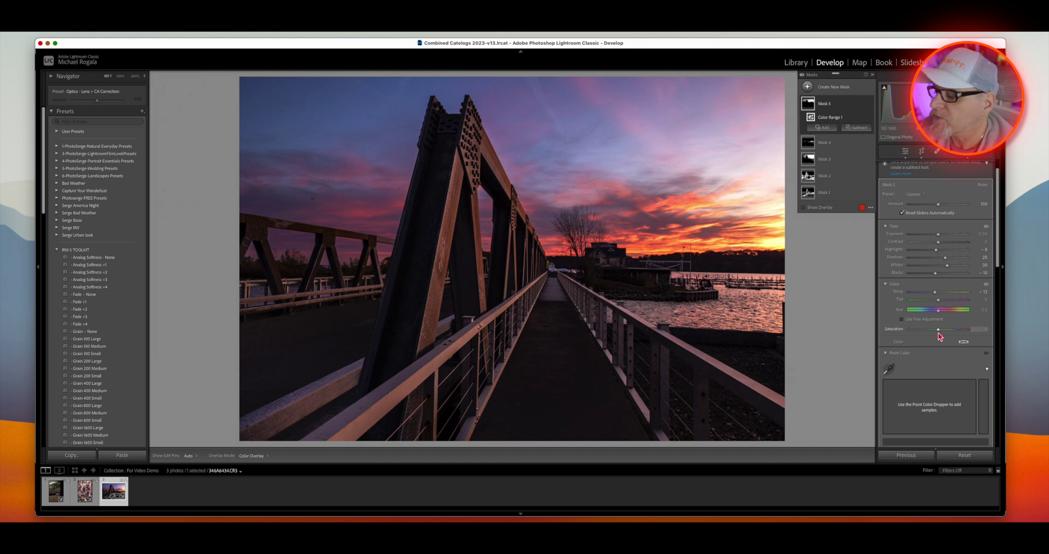
{"action": "left_click_drag", "start_coordinate": [937, 332], "coordinate": [940, 332]}
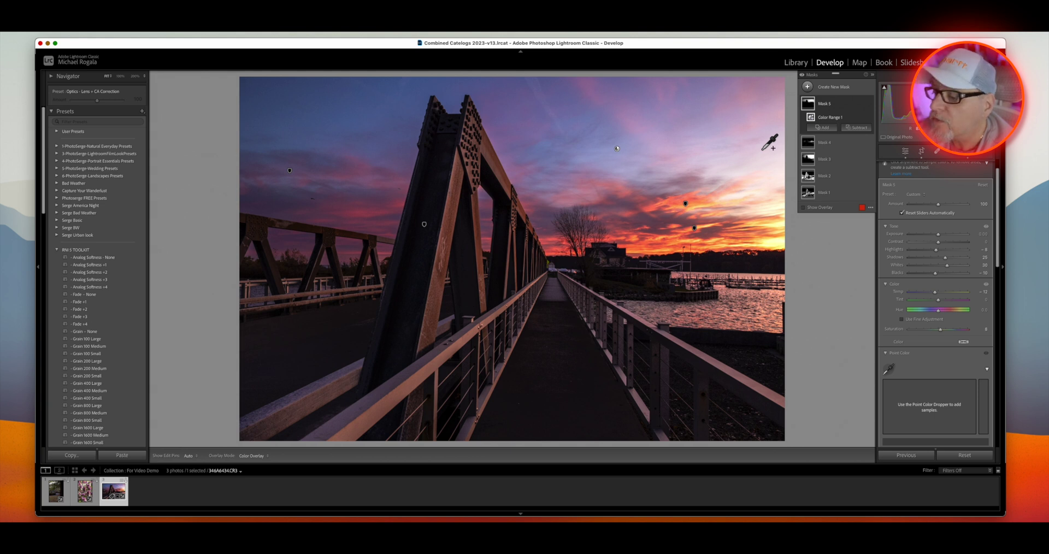
- Add a luminance range mask sampled from the sky near the photo's right edge, with exposure about -0.08, highlights -6, whites 8 and blacks -2
{"action": "key", "text": "shift+q"}
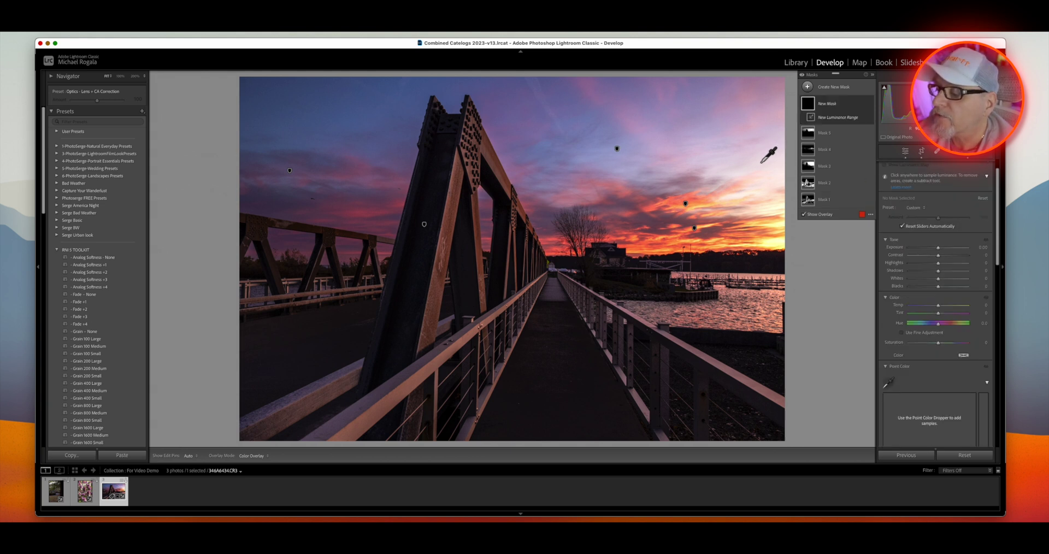
{"action": "left_click", "coordinate": [761, 162]}
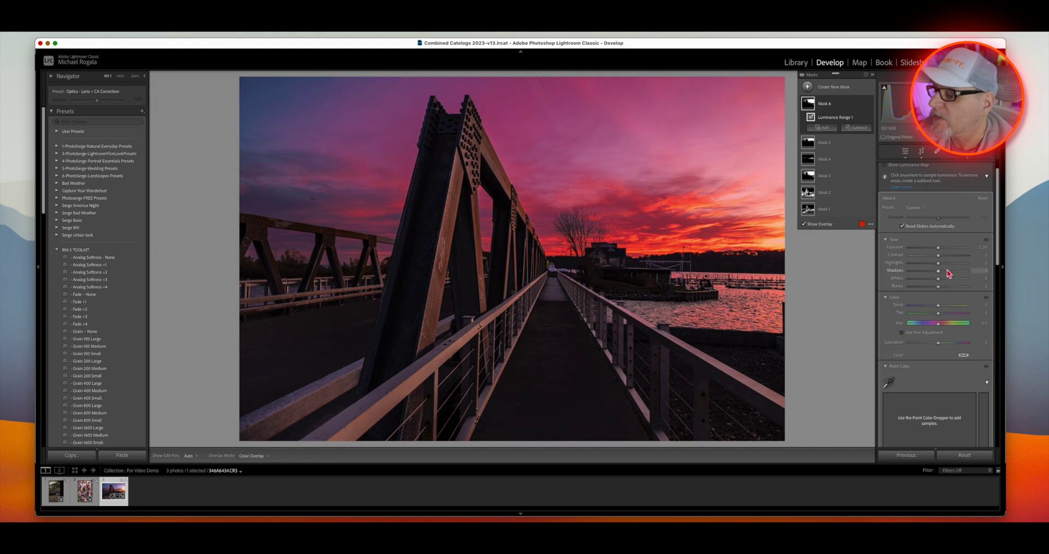
{"action": "left_click_drag", "start_coordinate": [939, 267], "coordinate": [937, 264]}
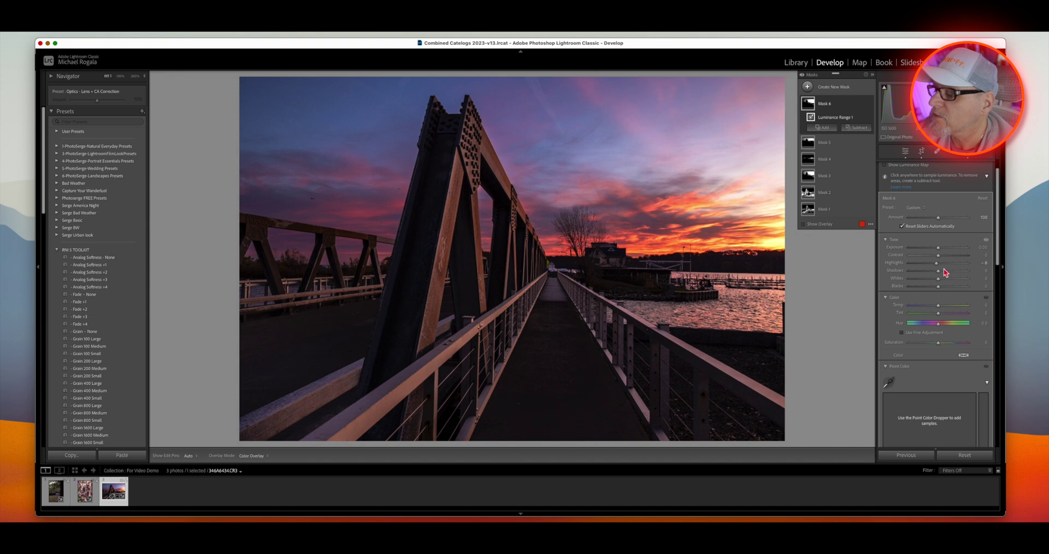
{"action": "left_click_drag", "start_coordinate": [938, 280], "coordinate": [938, 288]}
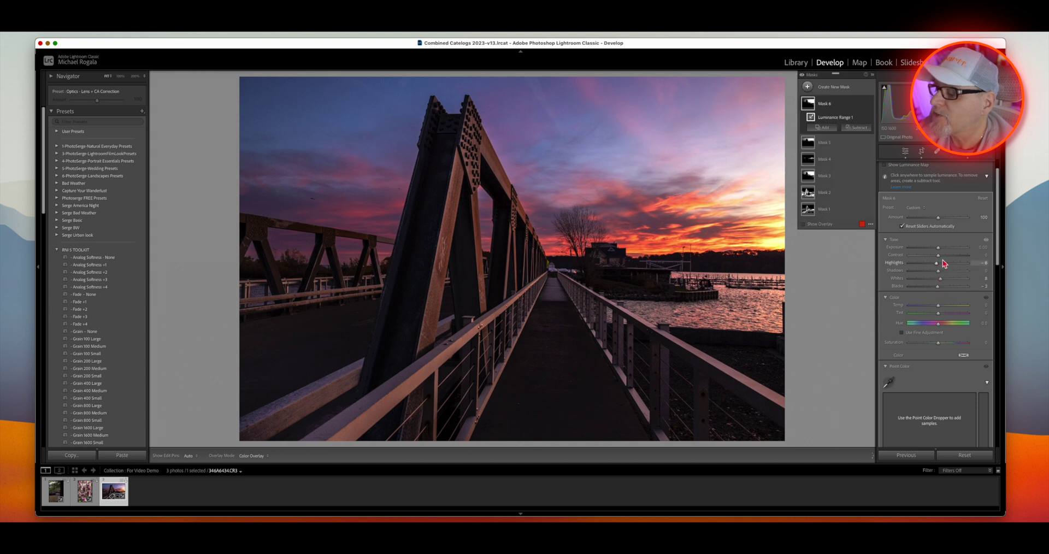
{"action": "left_click_drag", "start_coordinate": [938, 248], "coordinate": [938, 250]}
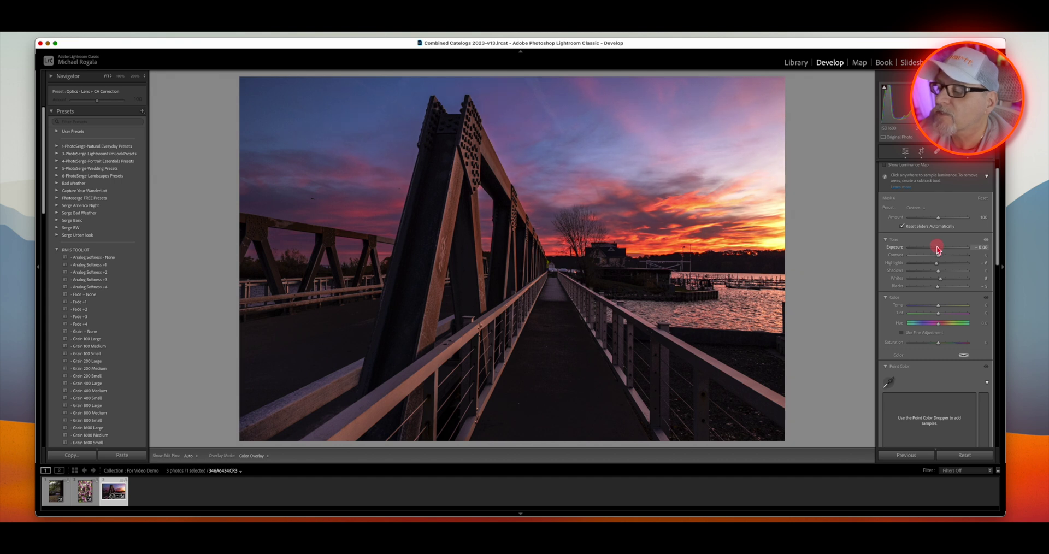
{"action": "left_click_drag", "start_coordinate": [938, 250], "coordinate": [938, 250]}
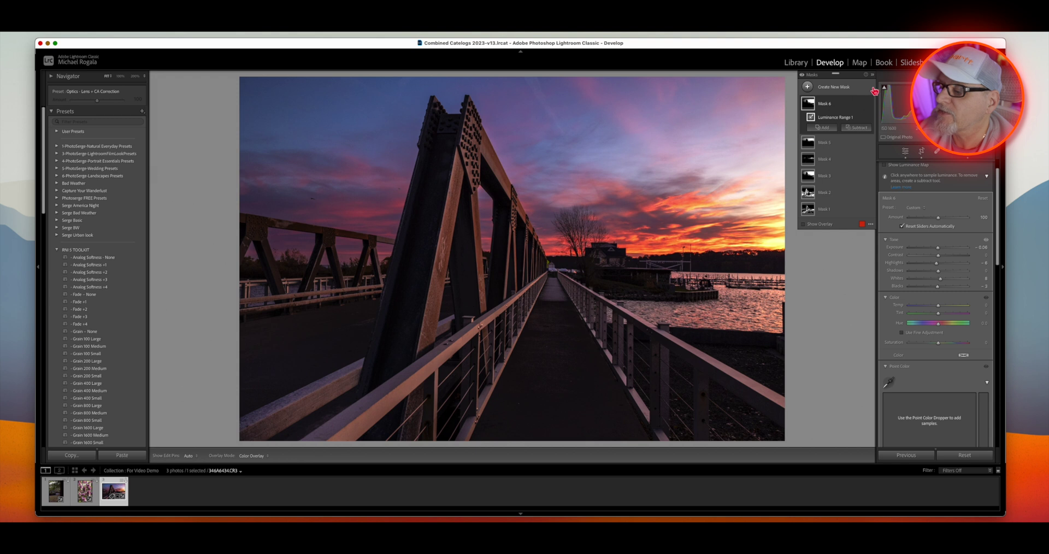
- Compare the bridge photo before and after by turning all masks off and back on twice
{"action": "left_click", "coordinate": [802, 76]}
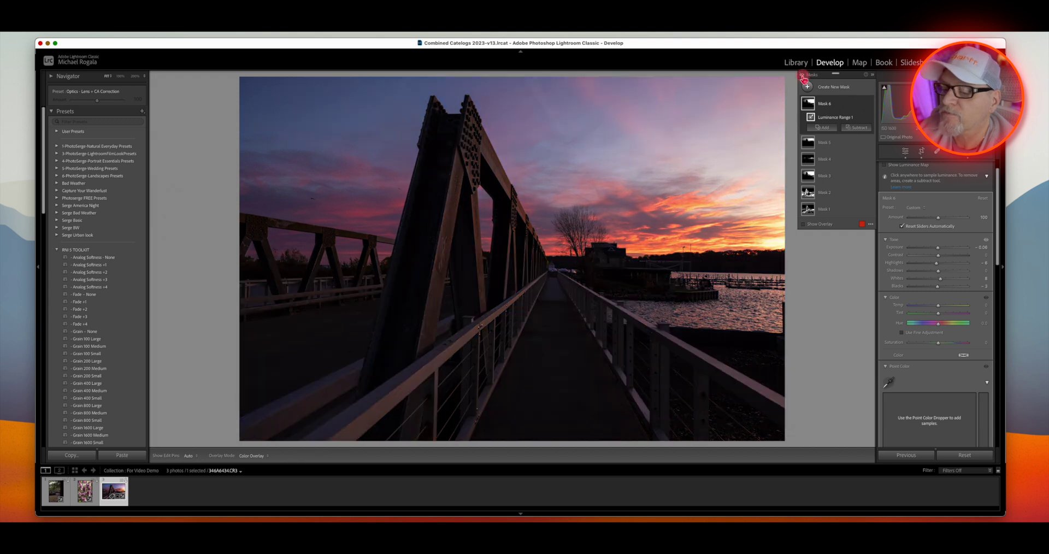
{"action": "left_click", "coordinate": [804, 77]}
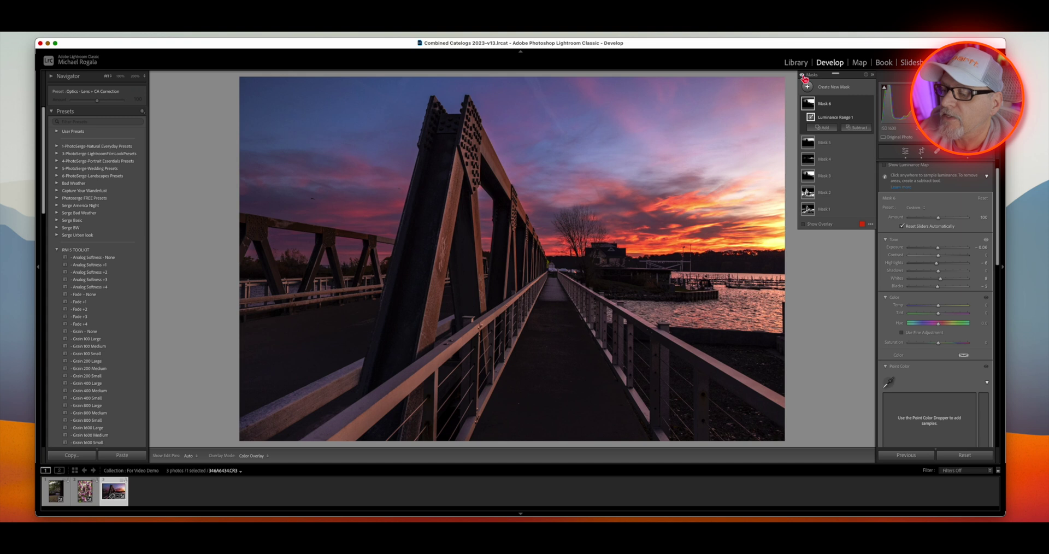
{"action": "left_click", "coordinate": [802, 76]}
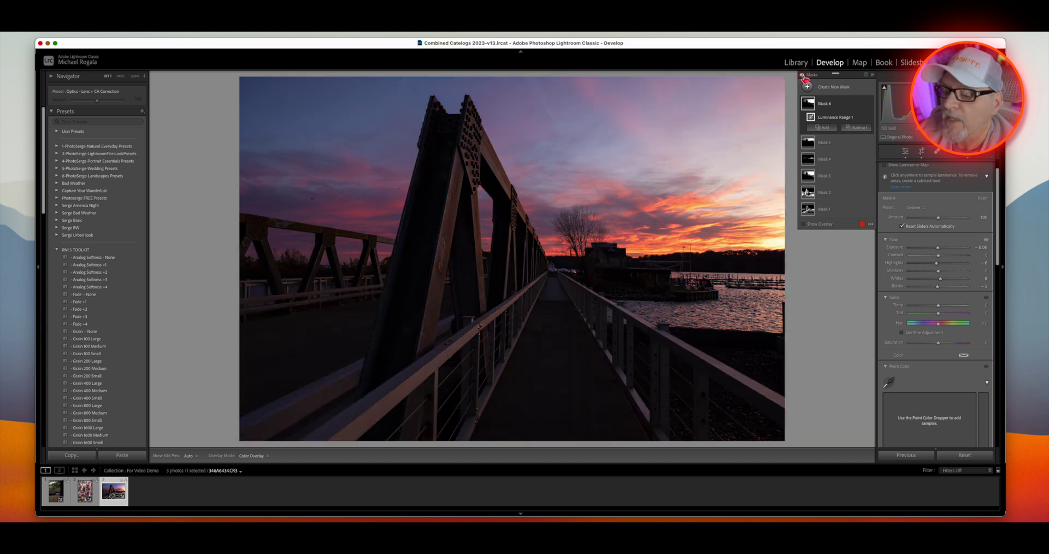
{"action": "left_click", "coordinate": [803, 75]}
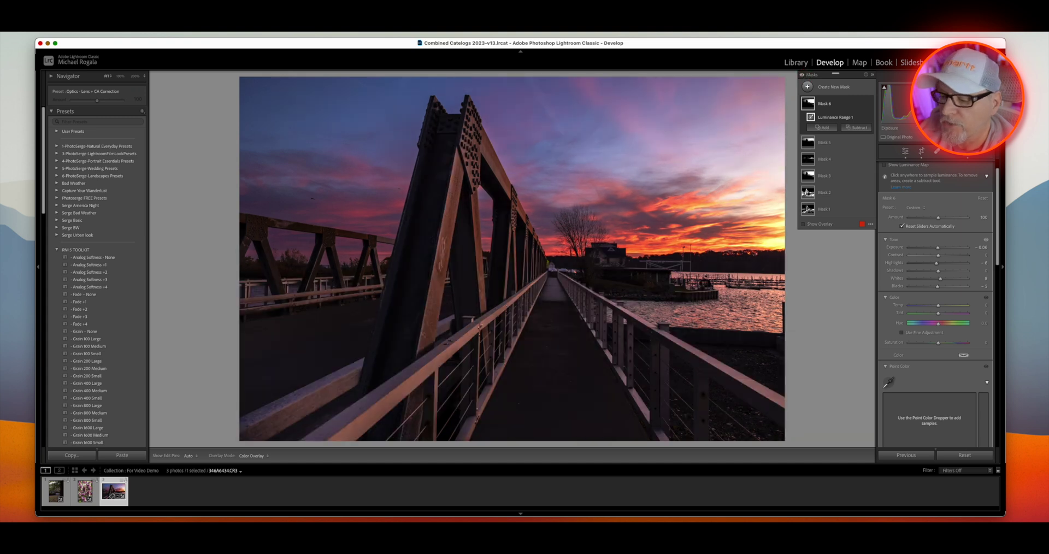